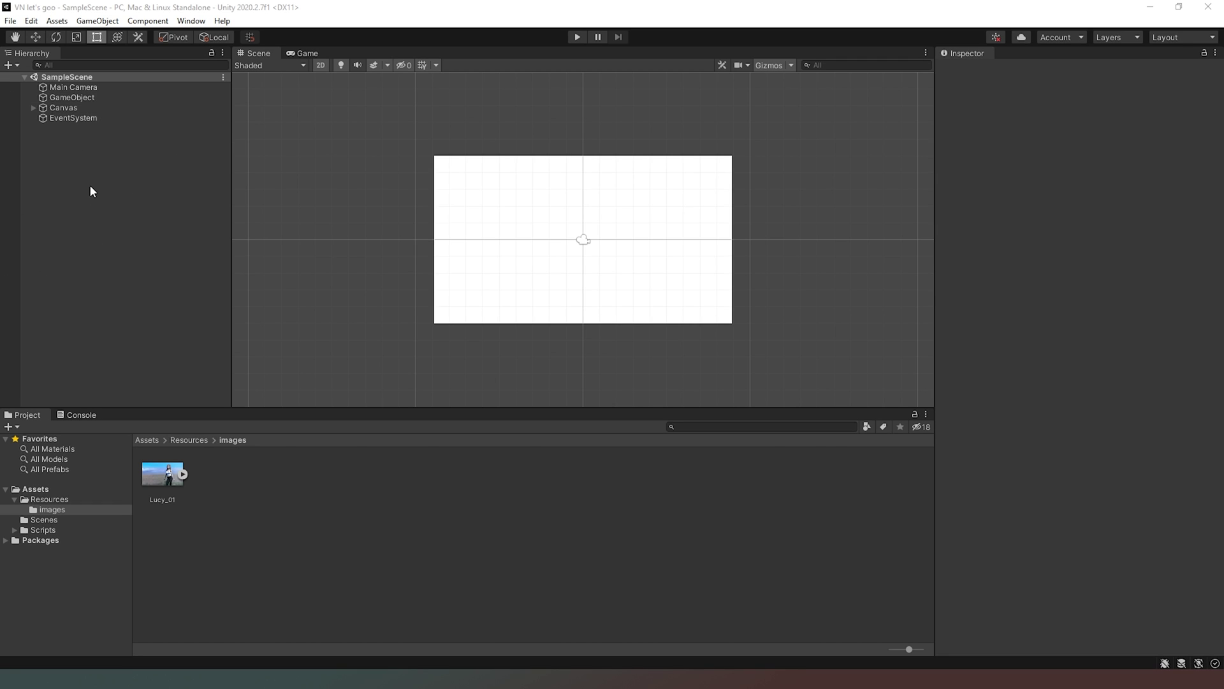
# - Rename the Canvas object to BackgroundImageLayer and show its child objects in the hierarchy
pyautogui.click(69, 108)
pyautogui.click(34, 108)
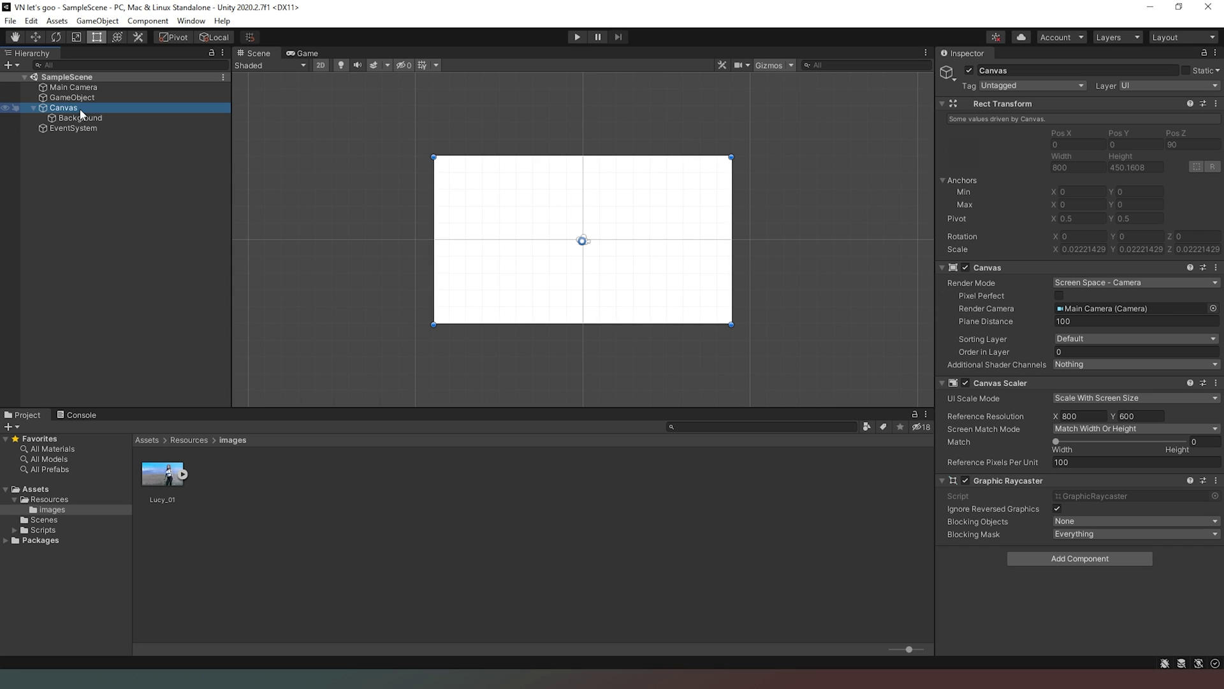
pyautogui.click(1010, 70)
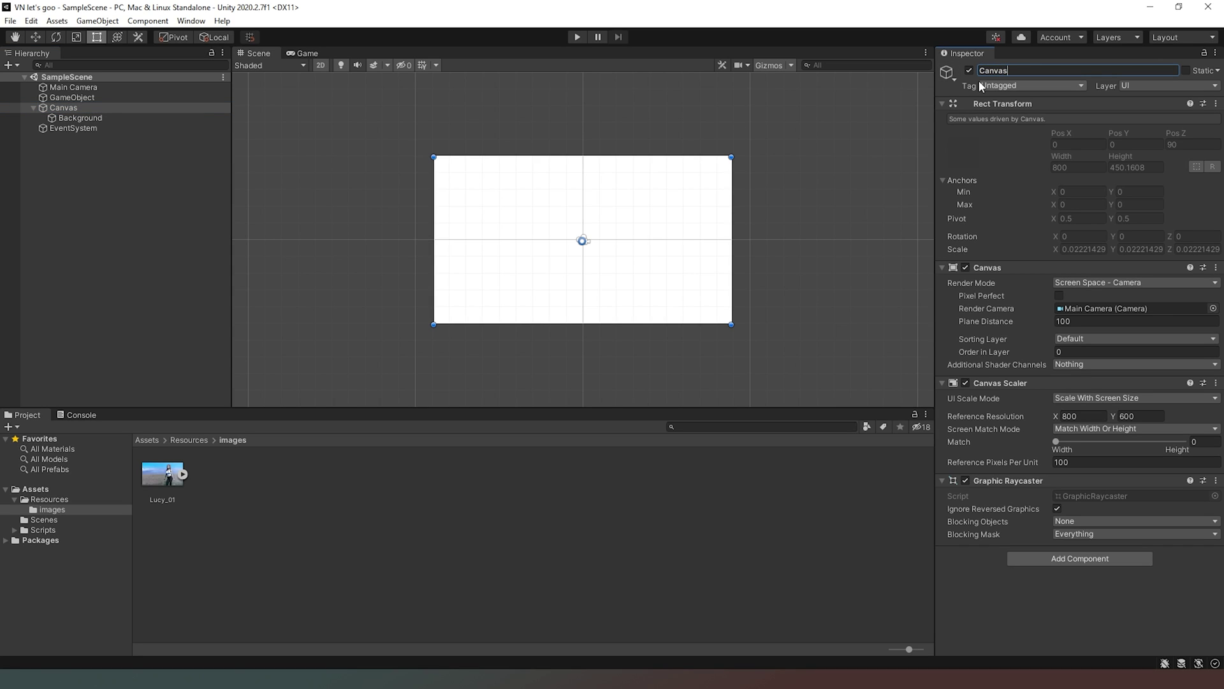
pyautogui.write('BackgroundImageLayer')
pyautogui.press('Return')
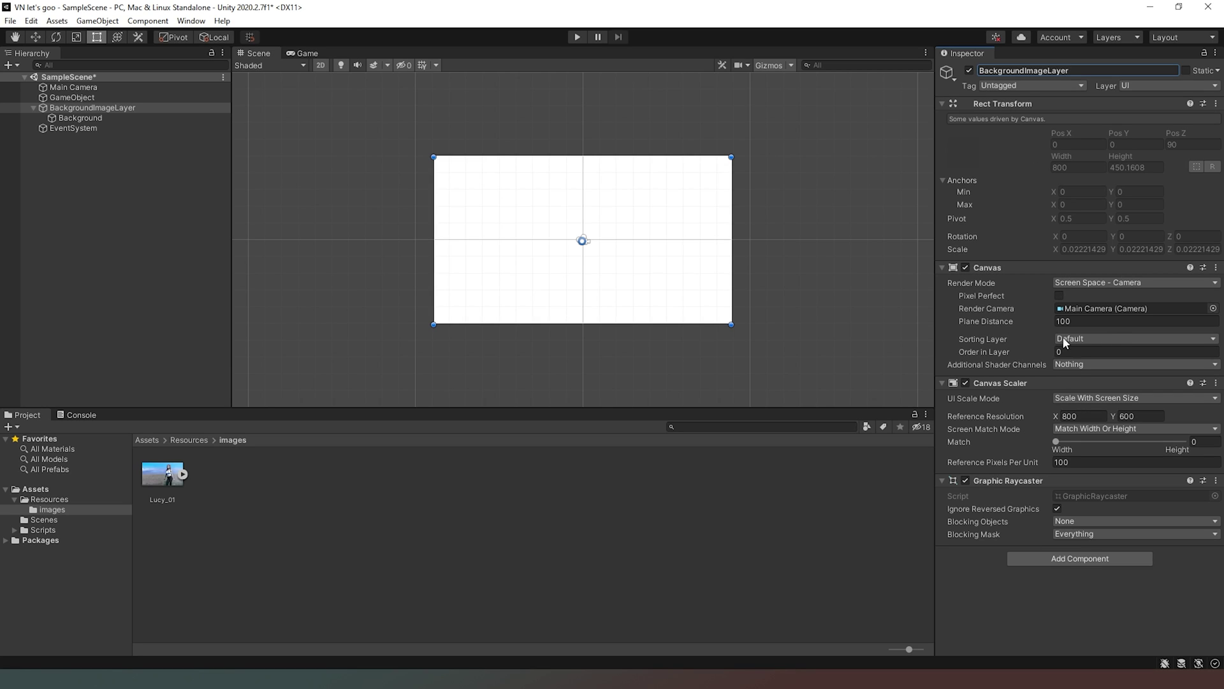
# - Add a new sorting layer named BackgroundImages to the project's Tags & Layers settings
pyautogui.click(1103, 336)
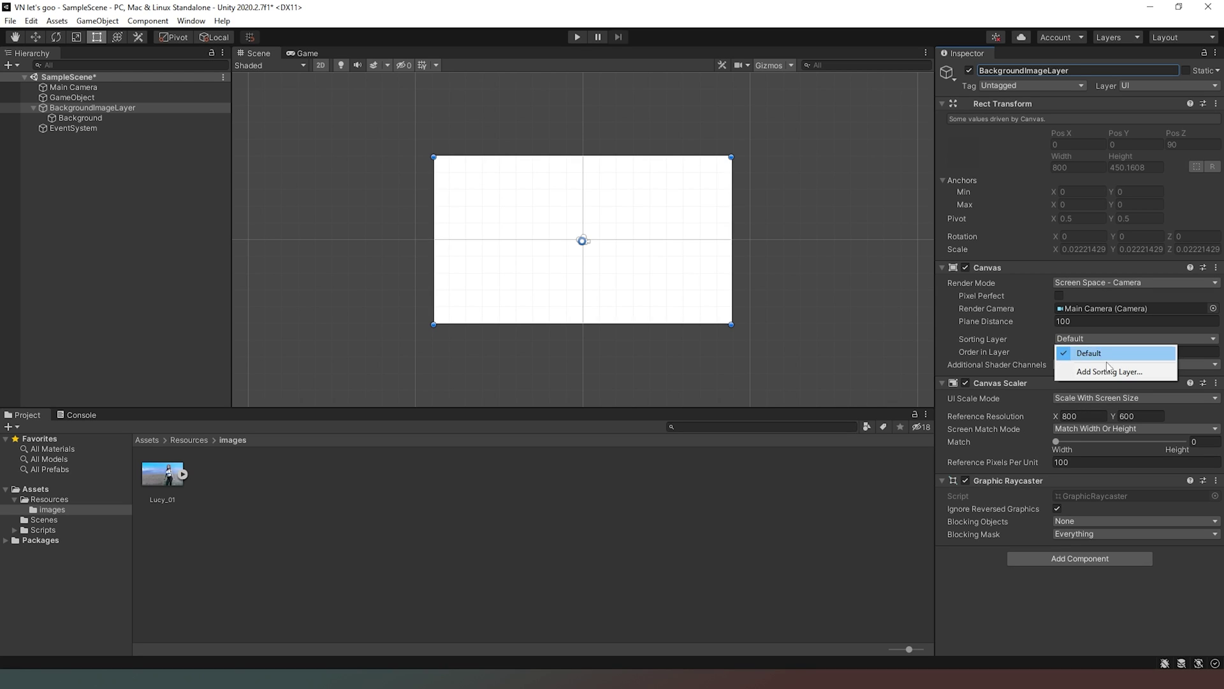
pyautogui.click(1102, 375)
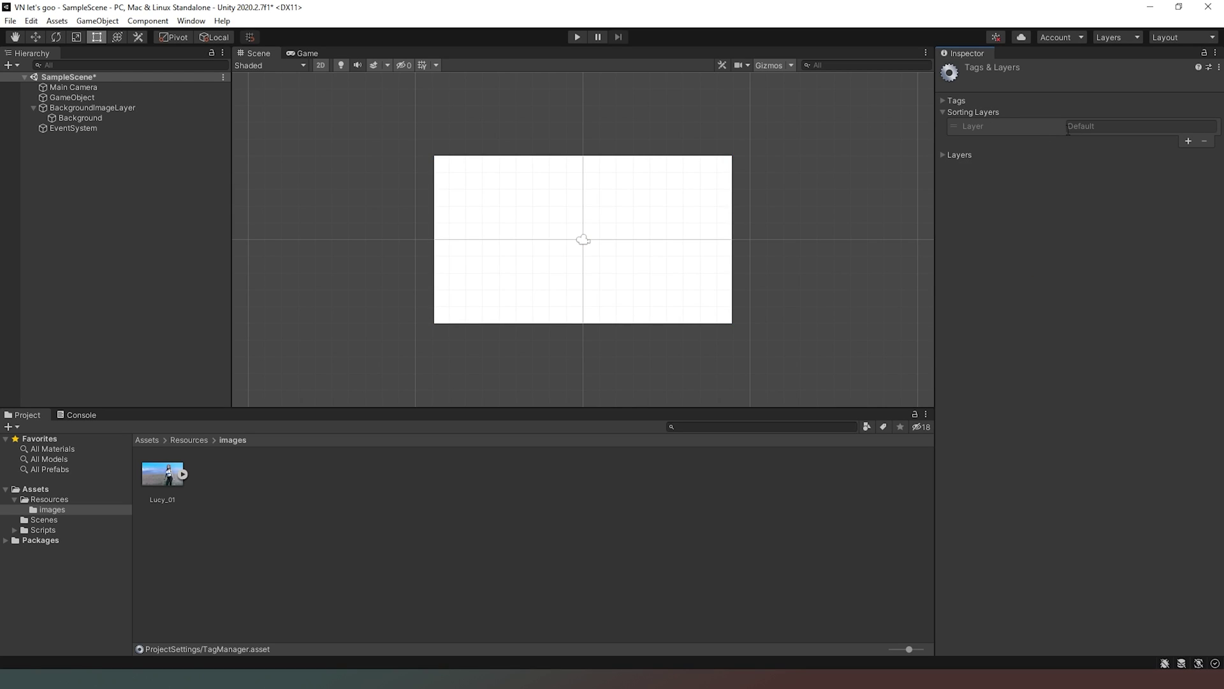
pyautogui.click(1189, 141)
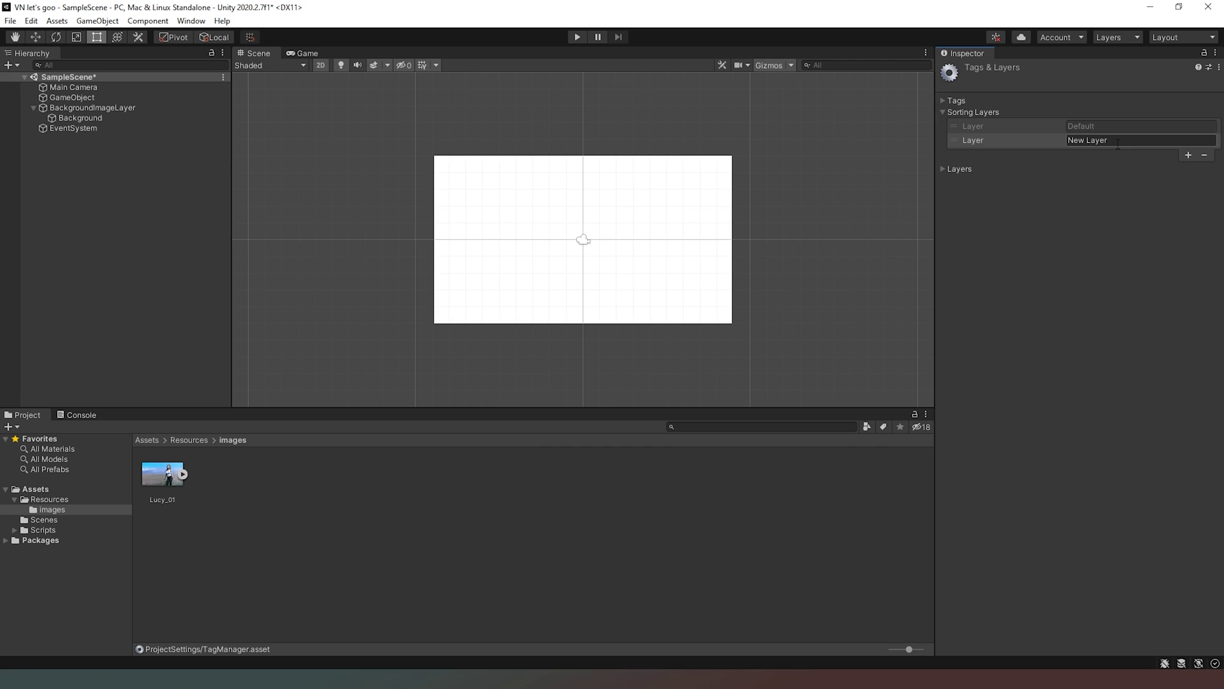
pyautogui.press('Home')
pyautogui.press('Delete')
pyautogui.press('Delete')
pyautogui.press('Delete')
pyautogui.press('Delete')
pyautogui.press('Delete')
pyautogui.press('Delete')
pyautogui.press('Delete')
pyautogui.press('Delete')
pyautogui.press('Delete')
pyautogui.write('ImageLay')
pyautogui.press('BackSpace')
pyautogui.press('BackSpace')
pyautogui.press('BackSpace')
pyautogui.press('BackSpace')
pyautogui.press('BackSpace')
pyautogui.press('BackSpace')
pyautogui.press('BackSpace')
pyautogui.press('BackSpace')
pyautogui.write('BackgroundImages')
# - Add a second sorting layer named UI_Elements below BackgroundImages and collapse the sorting layer list
pyautogui.click(1189, 155)
pyautogui.click(1149, 156)
pyautogui.write('UI_Elements')
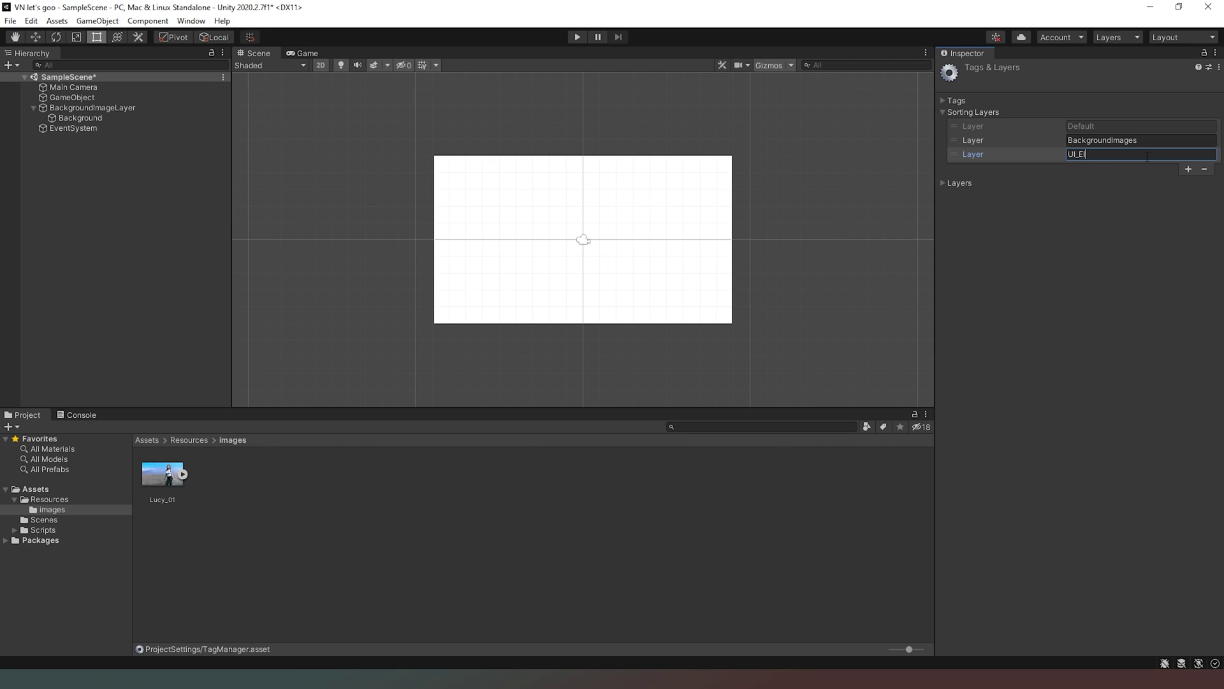
pyautogui.click(1110, 254)
pyautogui.click(942, 112)
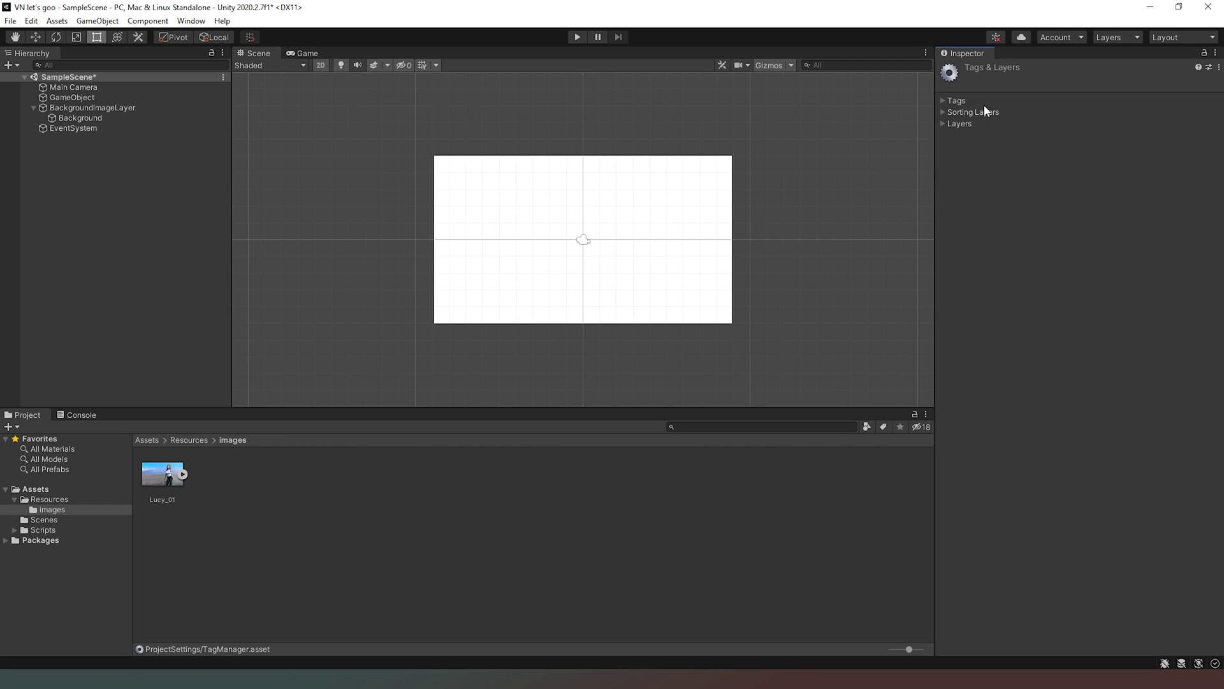
# - Create a new UI canvas at the root of the scene and name it UIElements
pyautogui.click(119, 185)
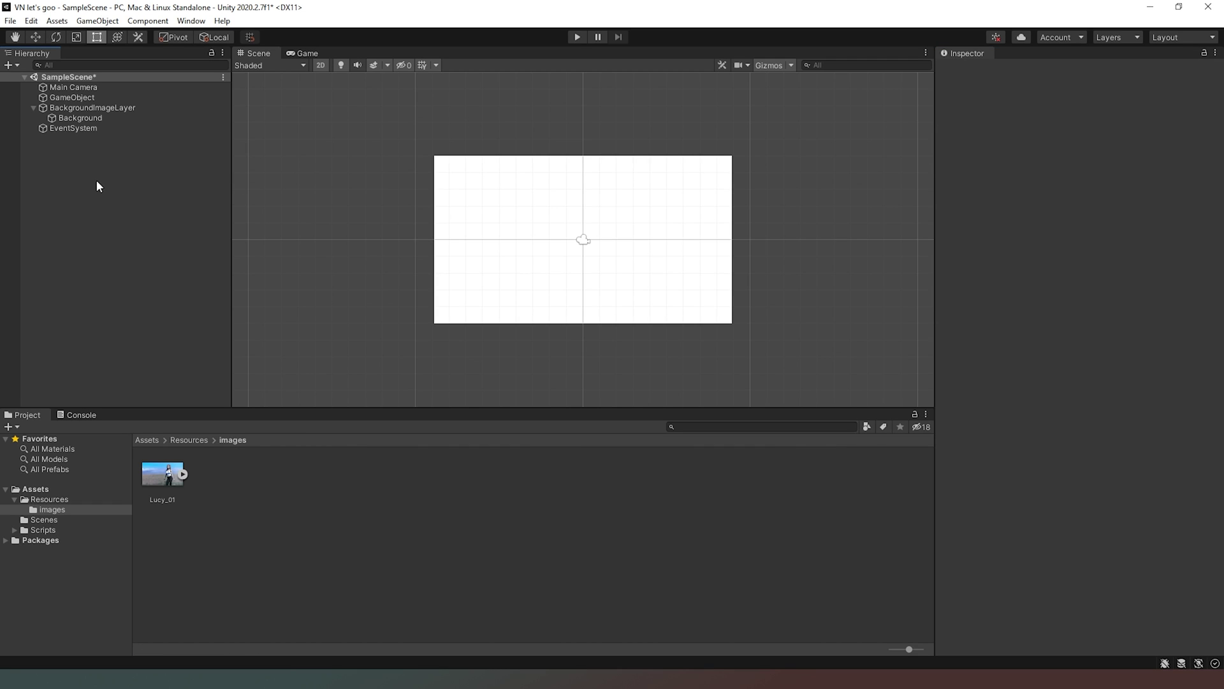
pyautogui.rightClick(61, 176)
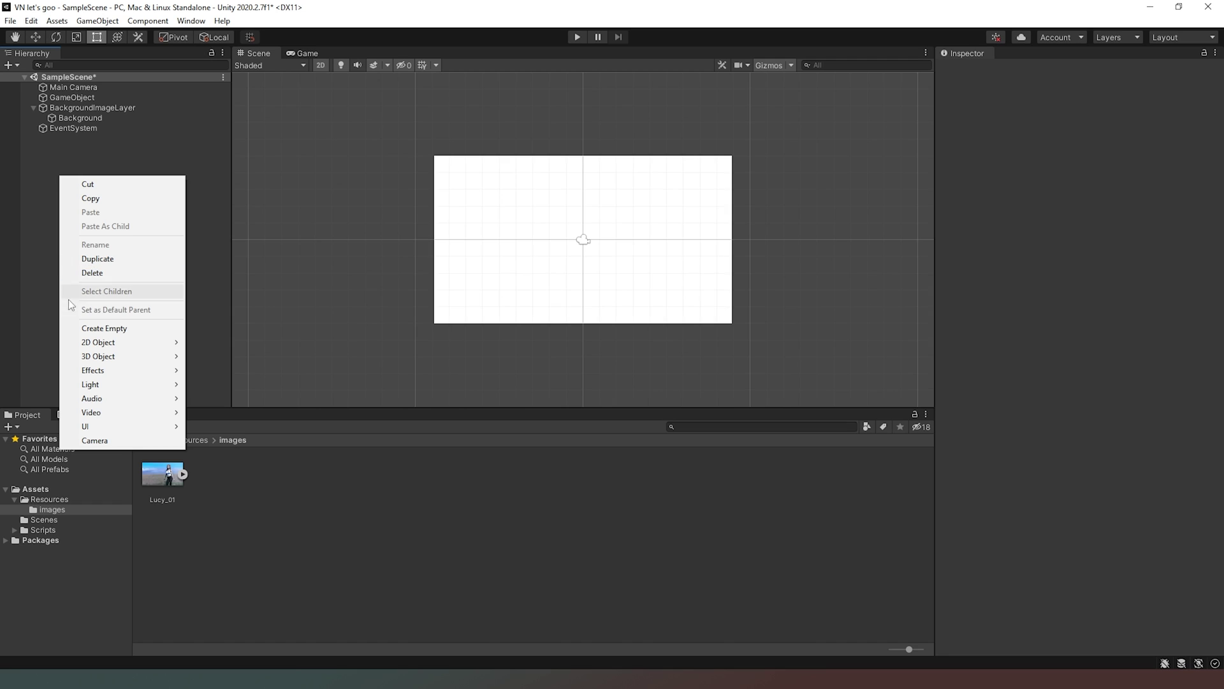
pyautogui.moveTo(169, 427)
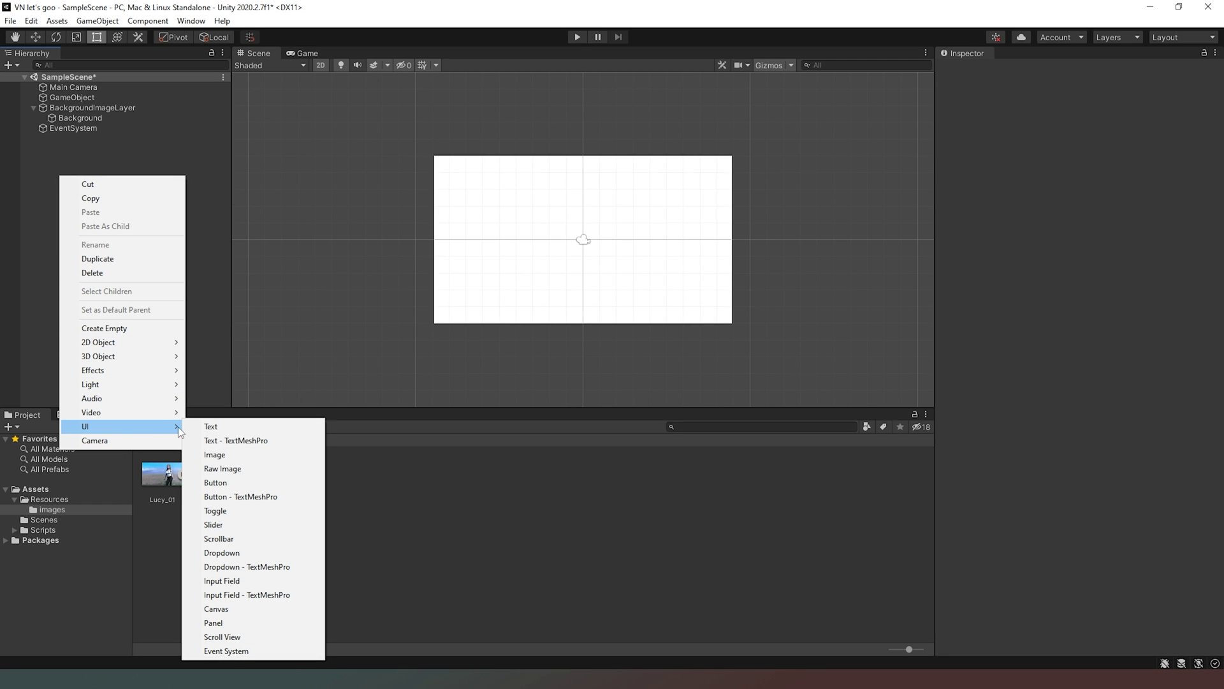
pyautogui.click(236, 607)
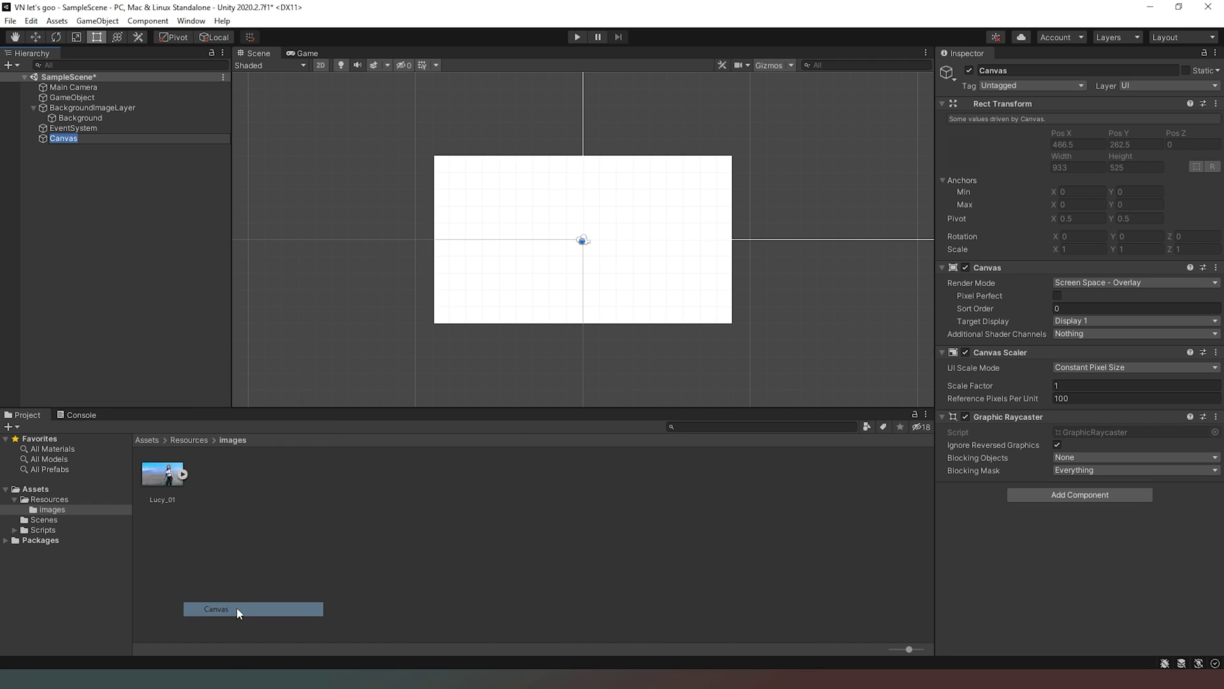
pyautogui.click(1028, 66)
pyautogui.write('UIElements')
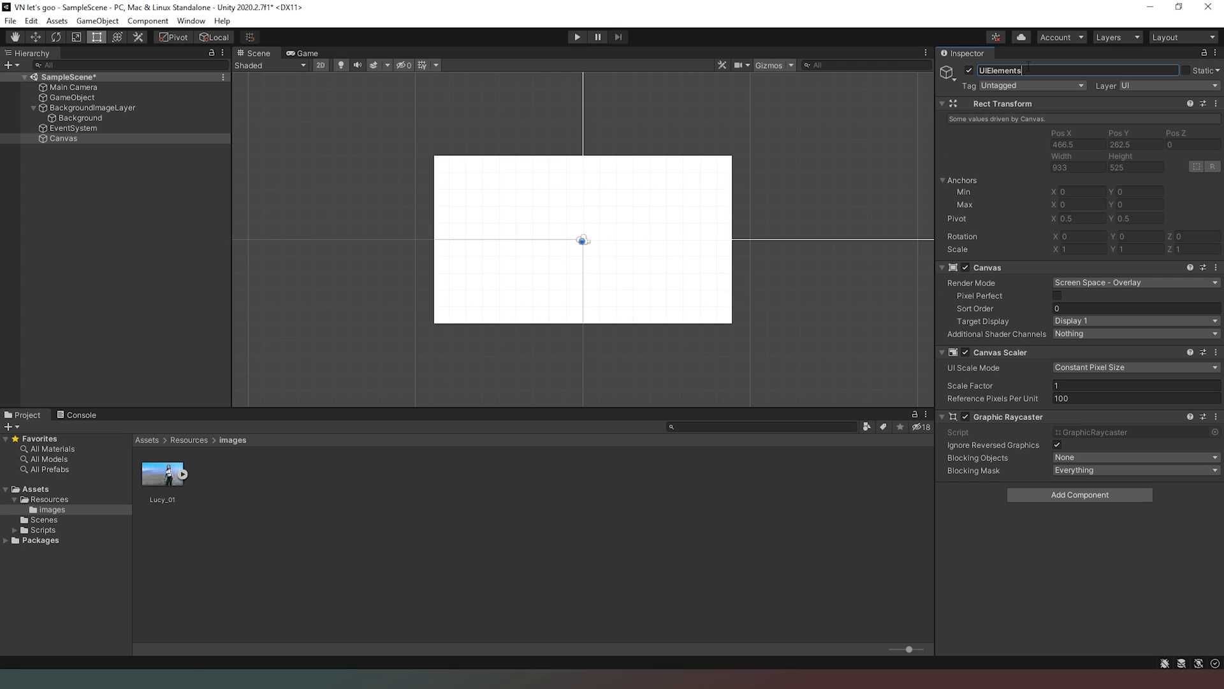
pyautogui.press('Return')
# - Assign the BackgroundImageLayer canvas to the BackgroundImages sorting layer
pyautogui.click(92, 107)
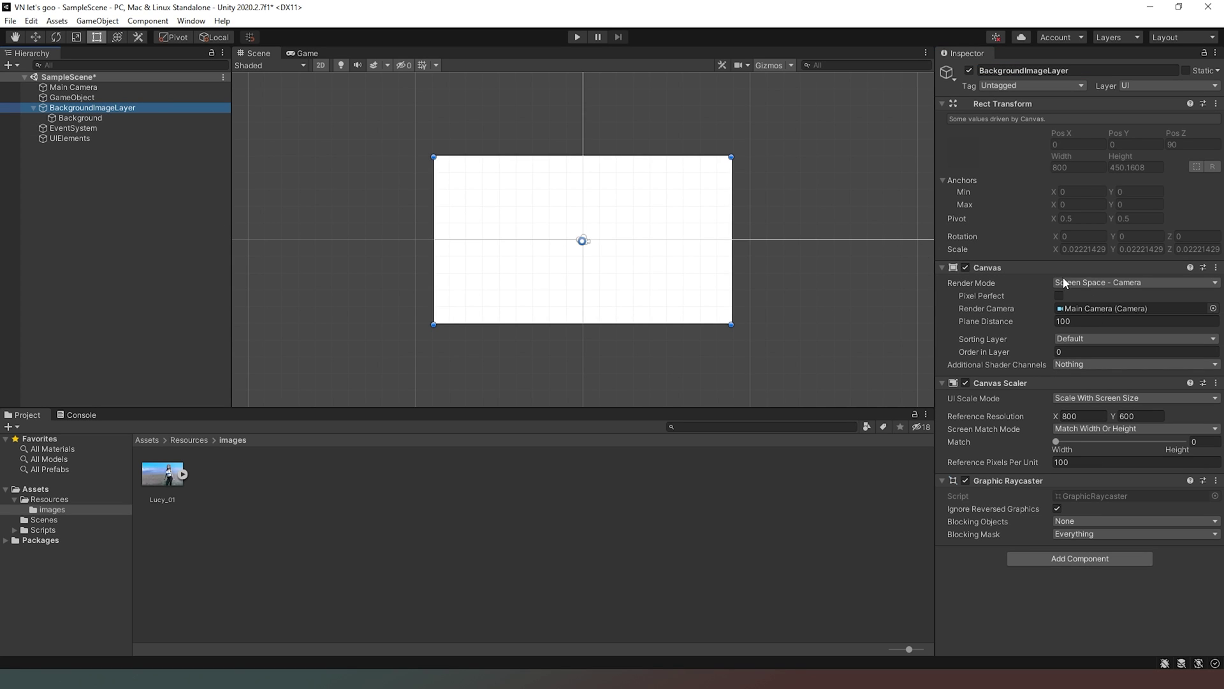
pyautogui.click(1113, 338)
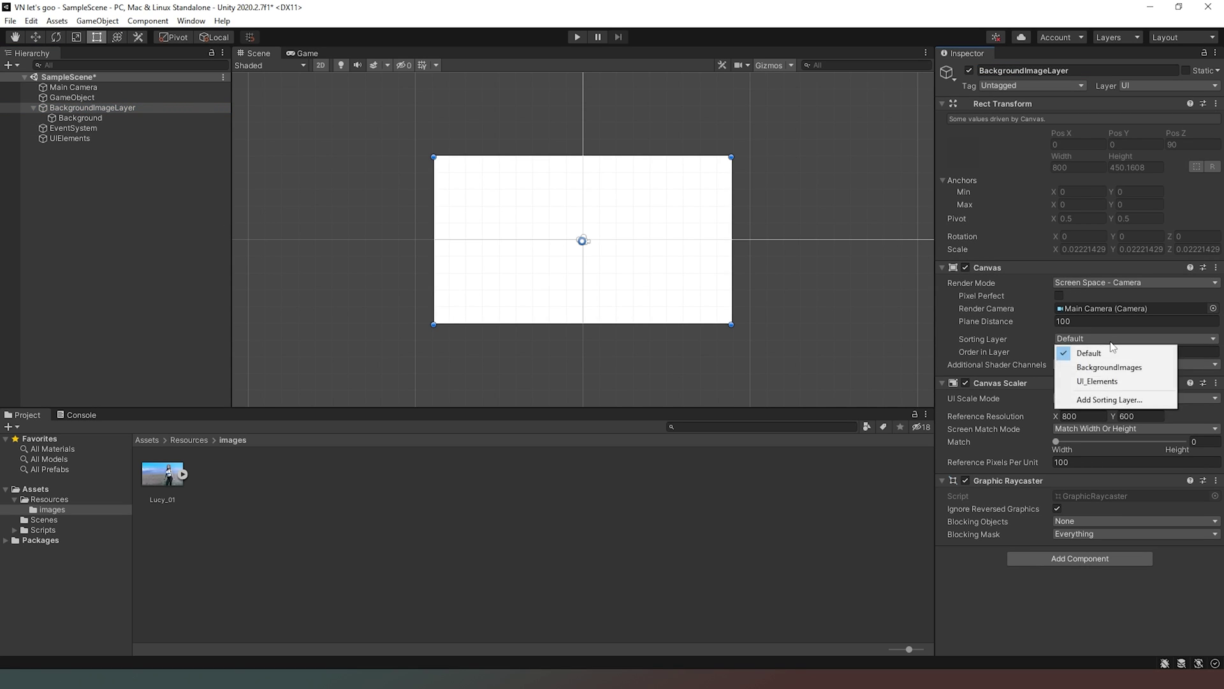
pyautogui.click(1110, 373)
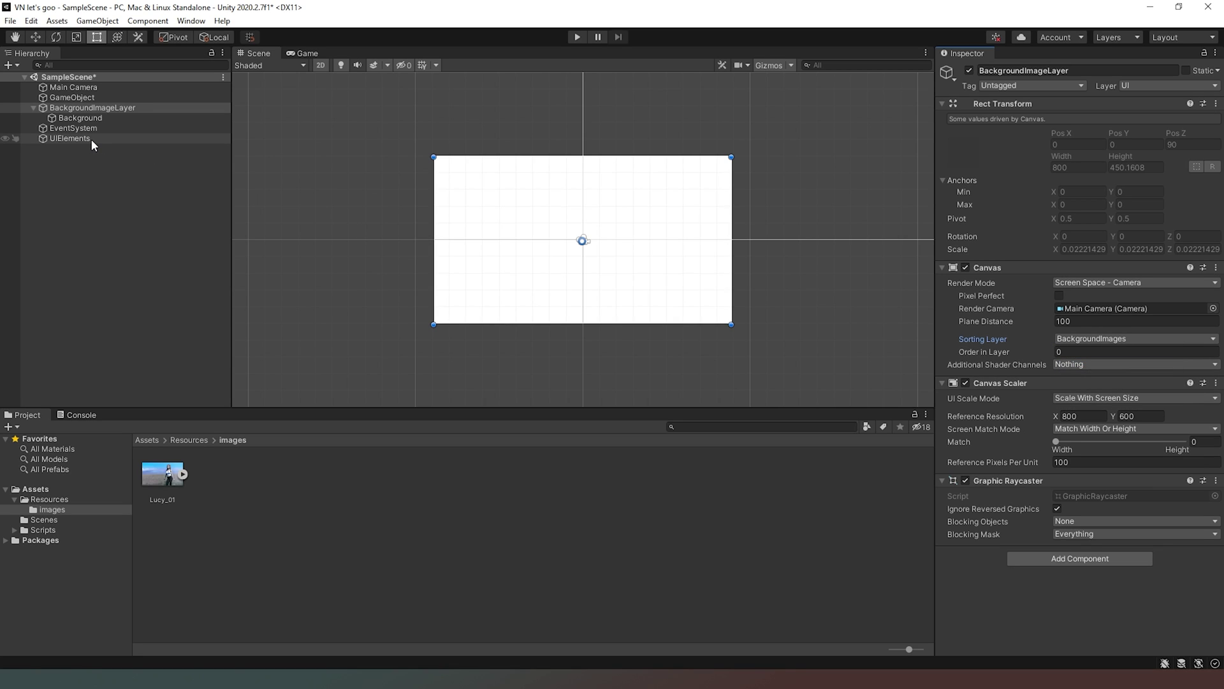
# - Add a UI image to the UIElements canvas and inspect its placement in the scene relative to the background
pyautogui.click(72, 139)
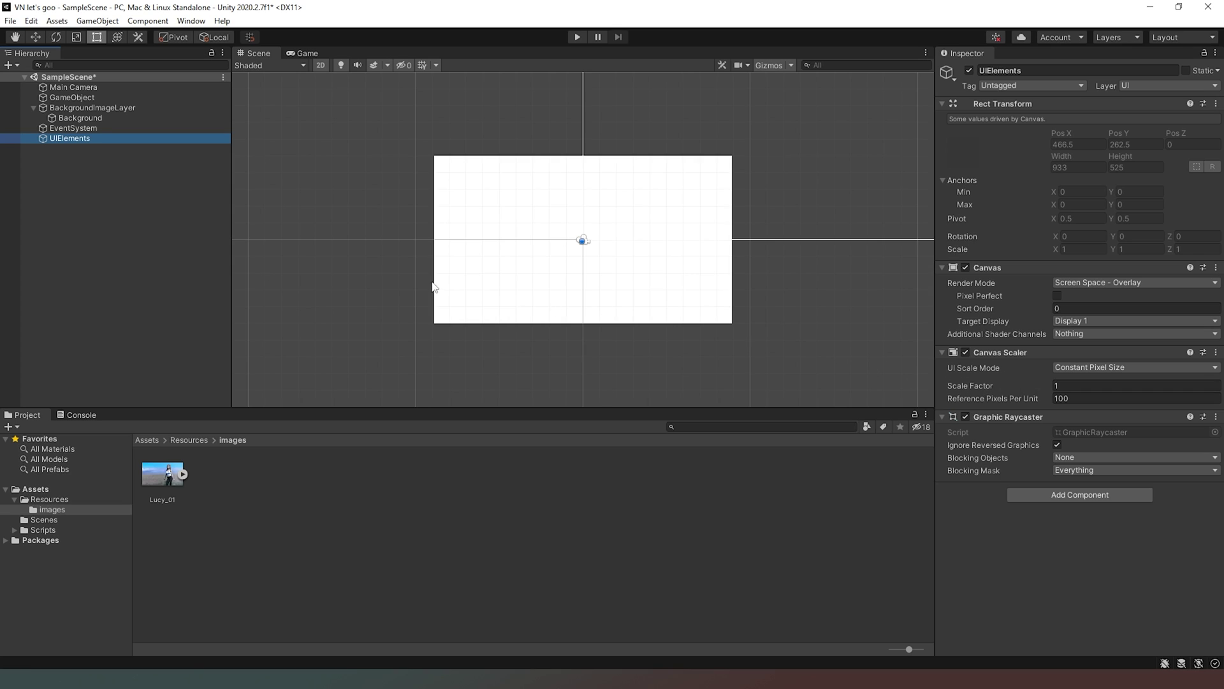
pyautogui.rightClick(78, 139)
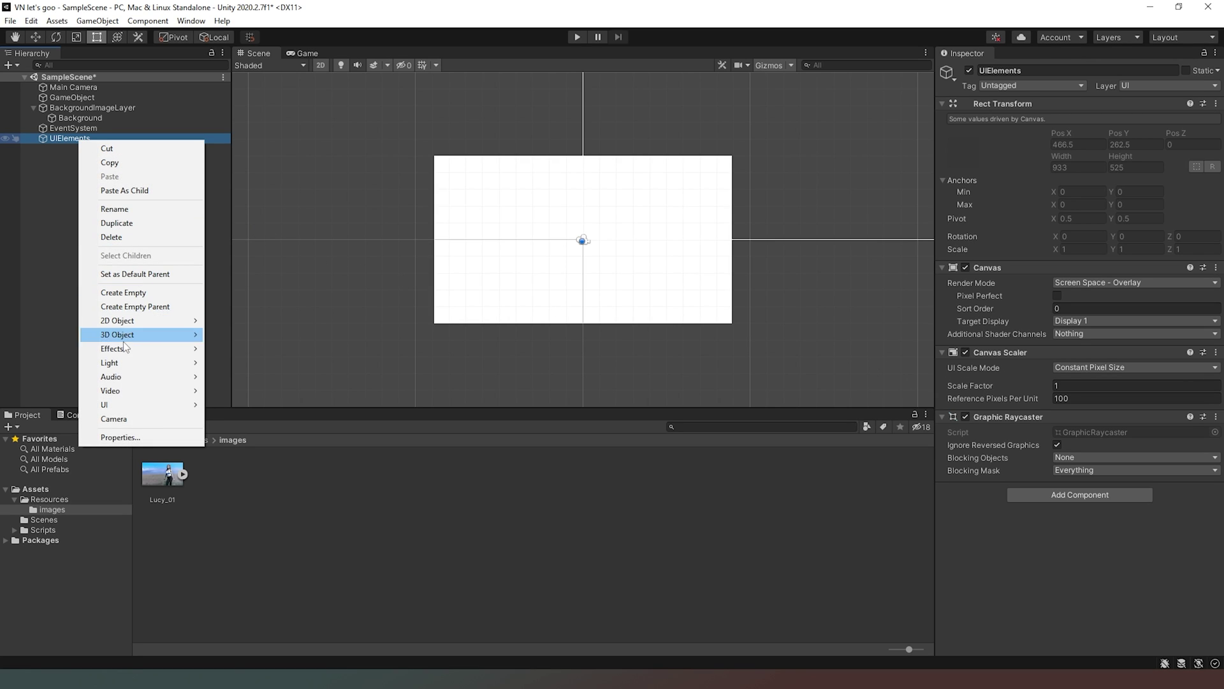
pyautogui.click(56, 180)
pyautogui.rightClick(87, 199)
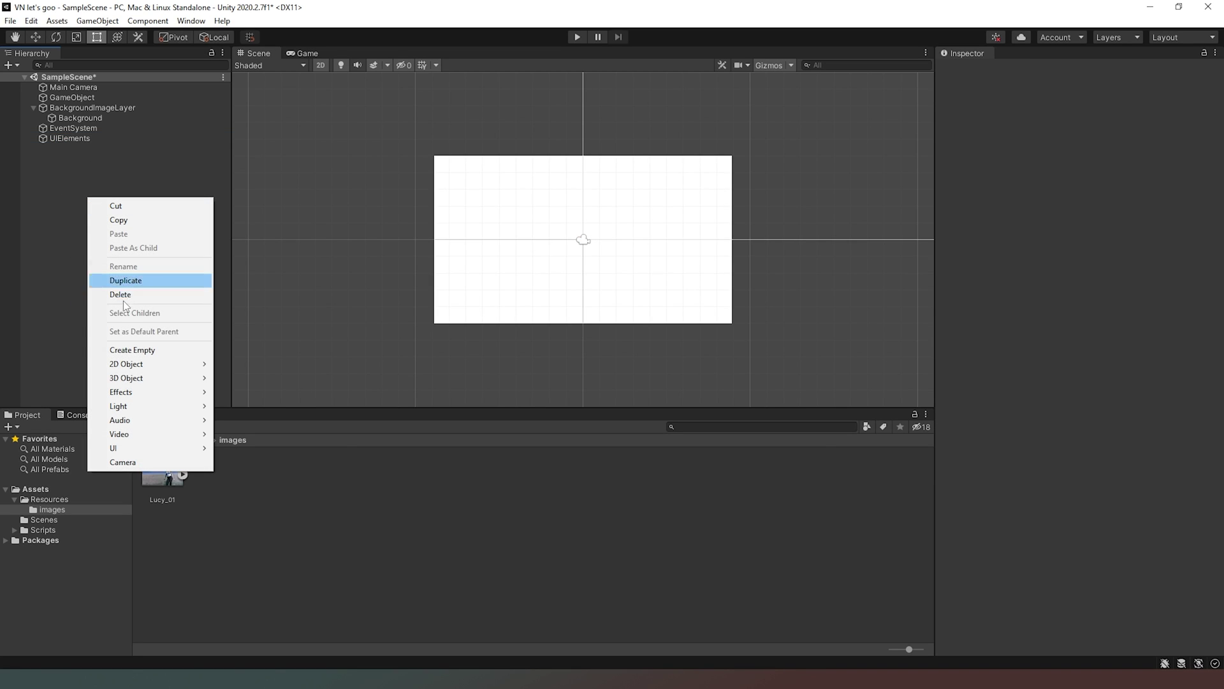
pyautogui.moveTo(159, 446)
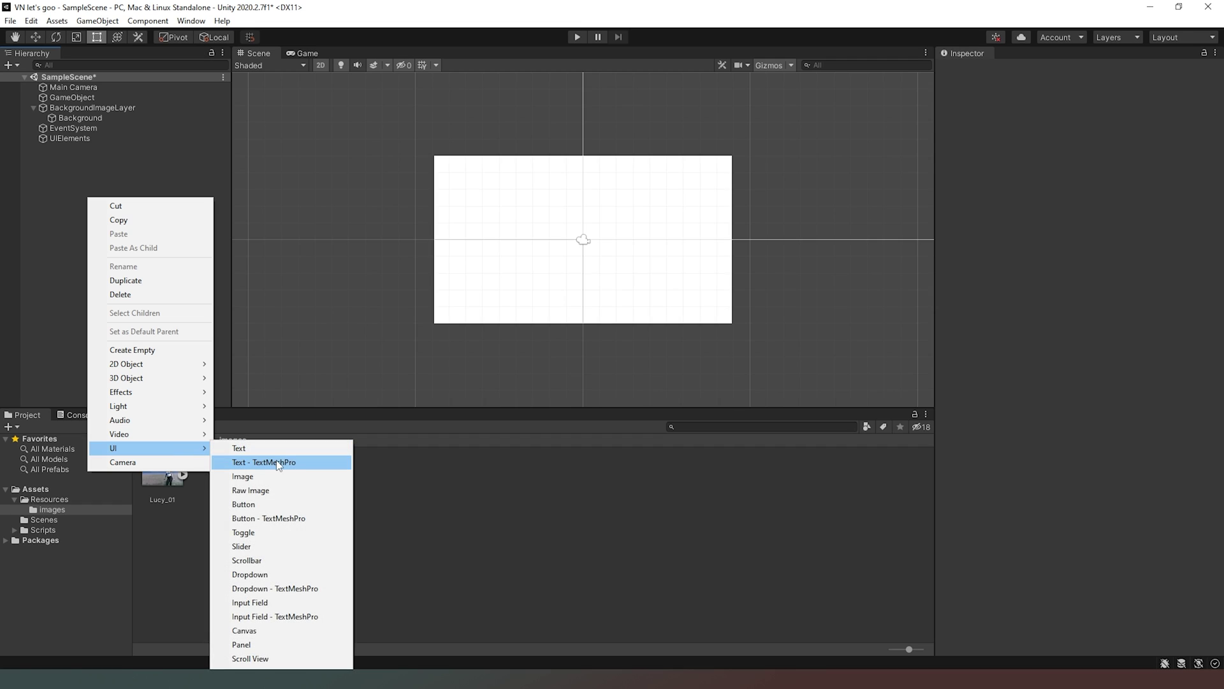
pyautogui.click(280, 482)
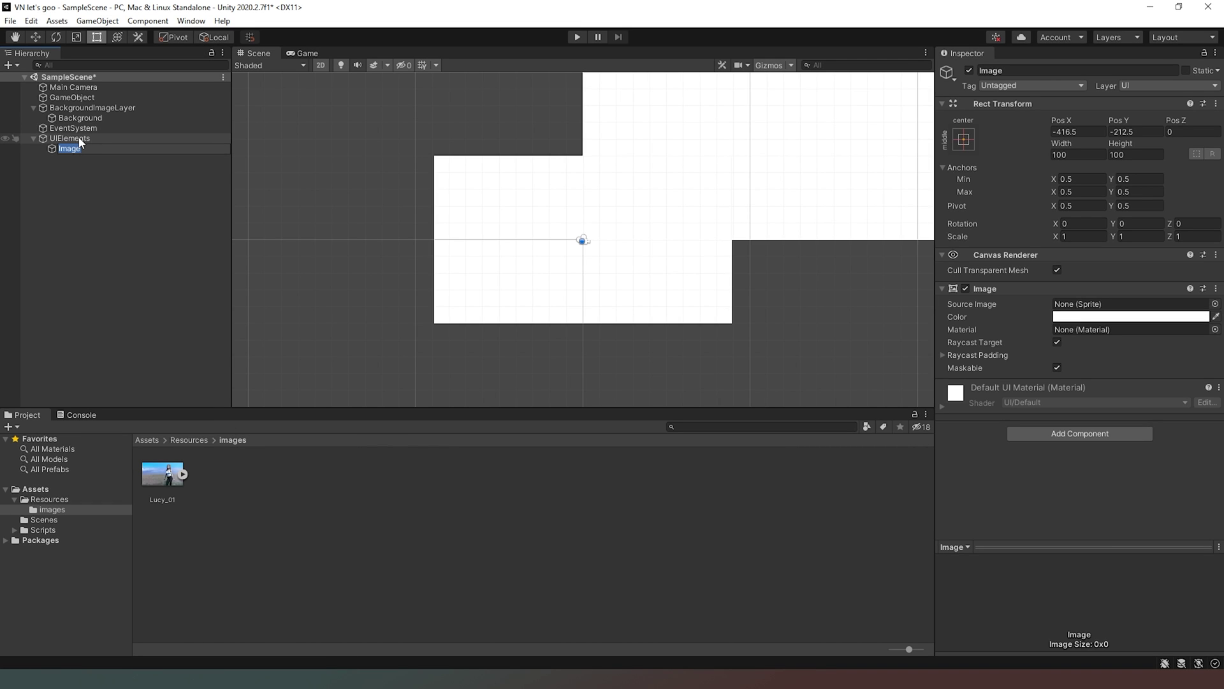
pyautogui.click(102, 164)
pyautogui.click(90, 150)
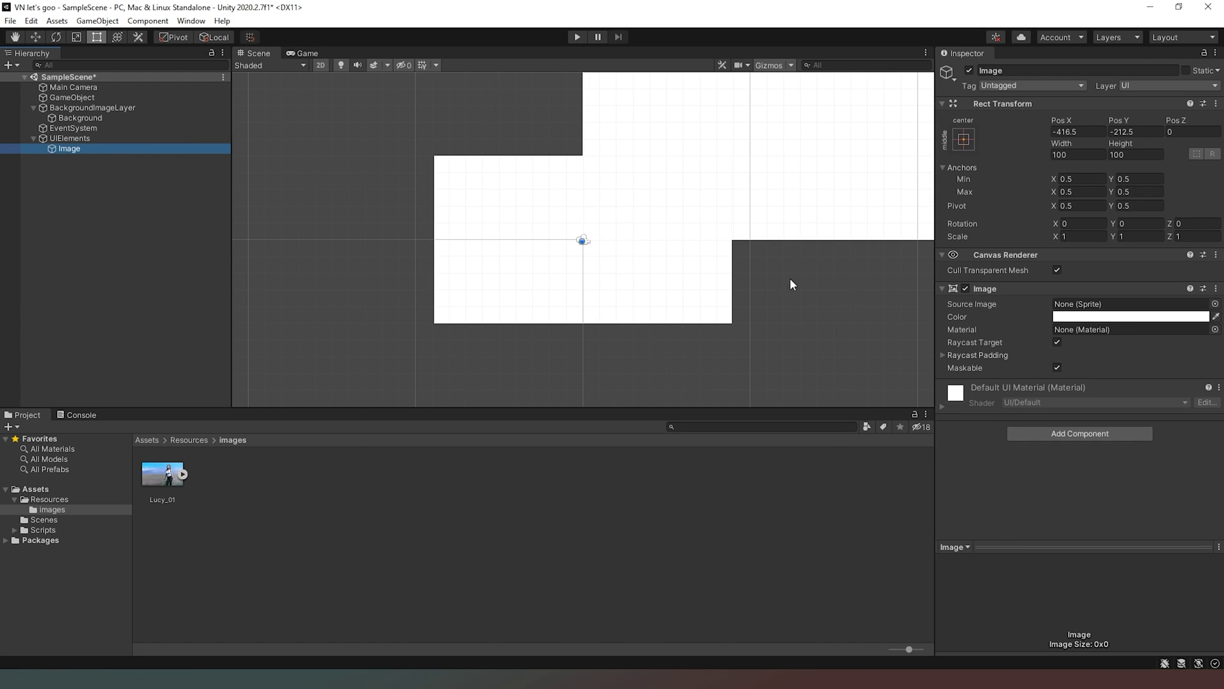
pyautogui.scroll(-1, 824, 286)
pyautogui.scroll(-3, 816, 281)
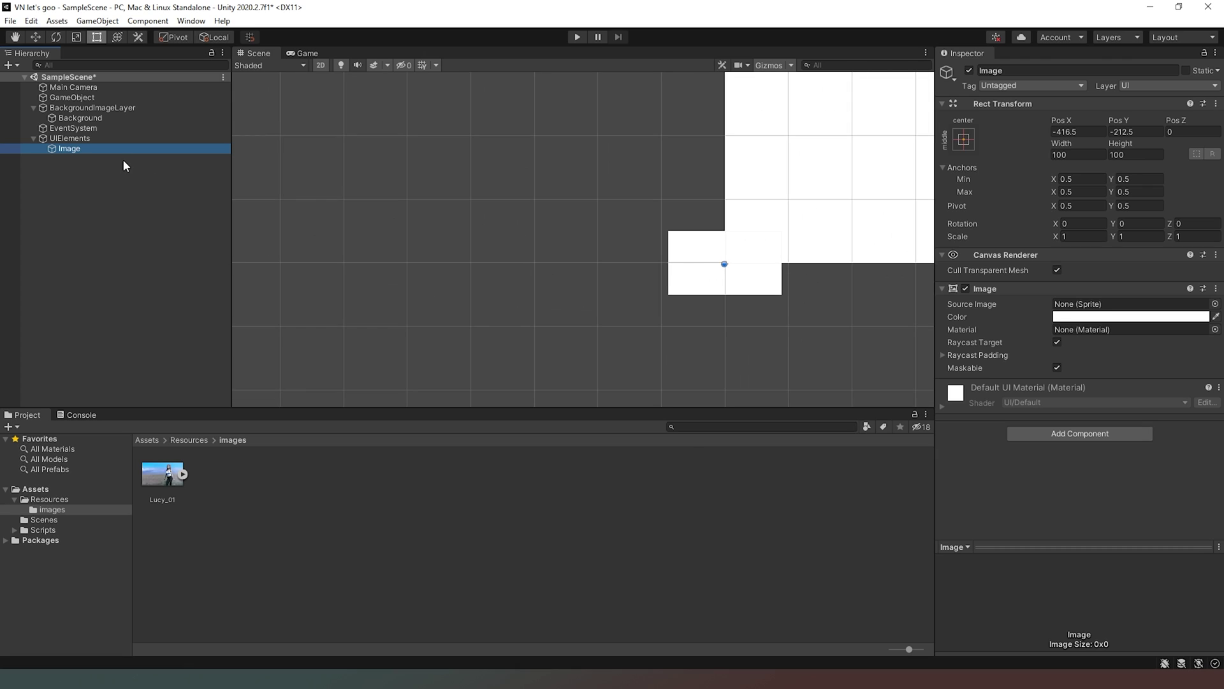
# - Delete the UIElements canvas together with its Image child
pyautogui.click(94, 139)
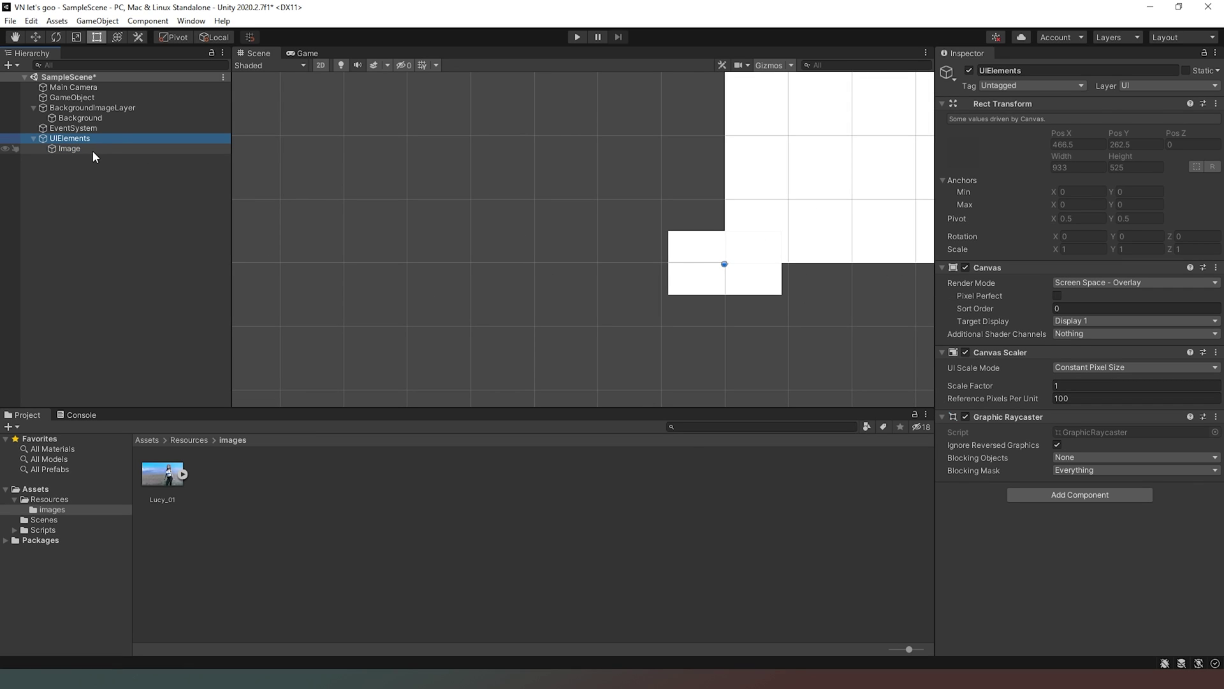
pyautogui.keyDown('ctrl'); pyautogui.click(90, 150); pyautogui.keyUp('ctrl')
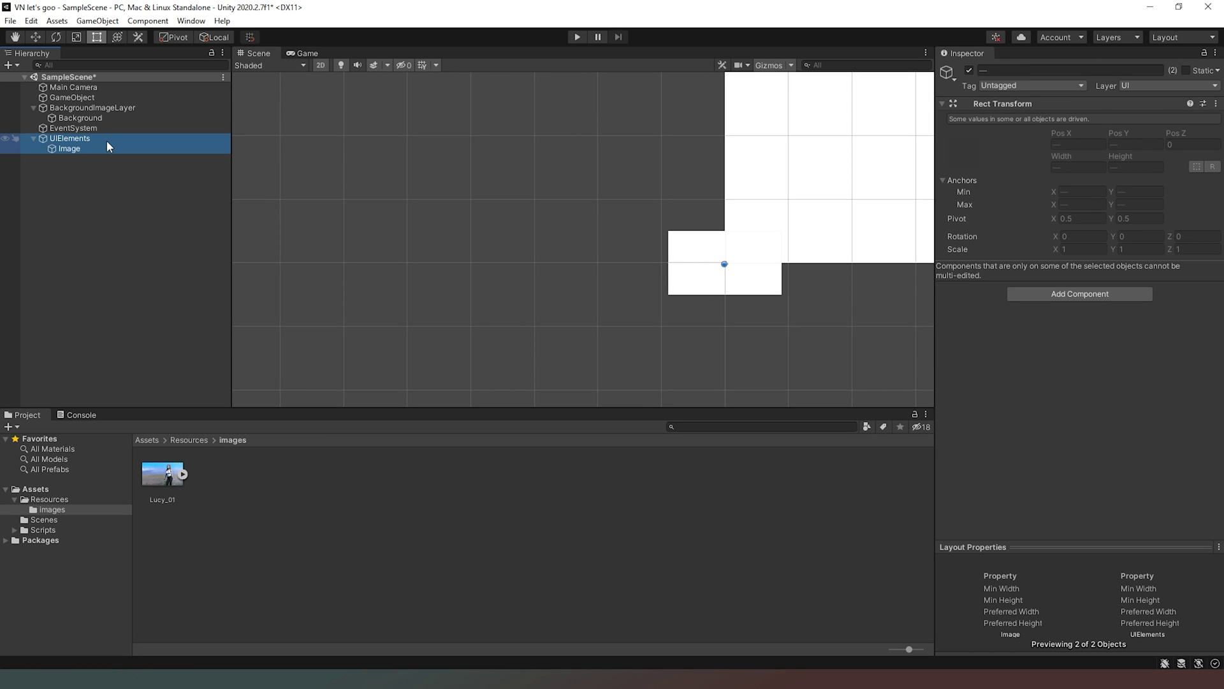
pyautogui.press('Delete')
# - Duplicate the BackgroundImageLayer canvas and delete the Background child from the copy
pyautogui.click(92, 108)
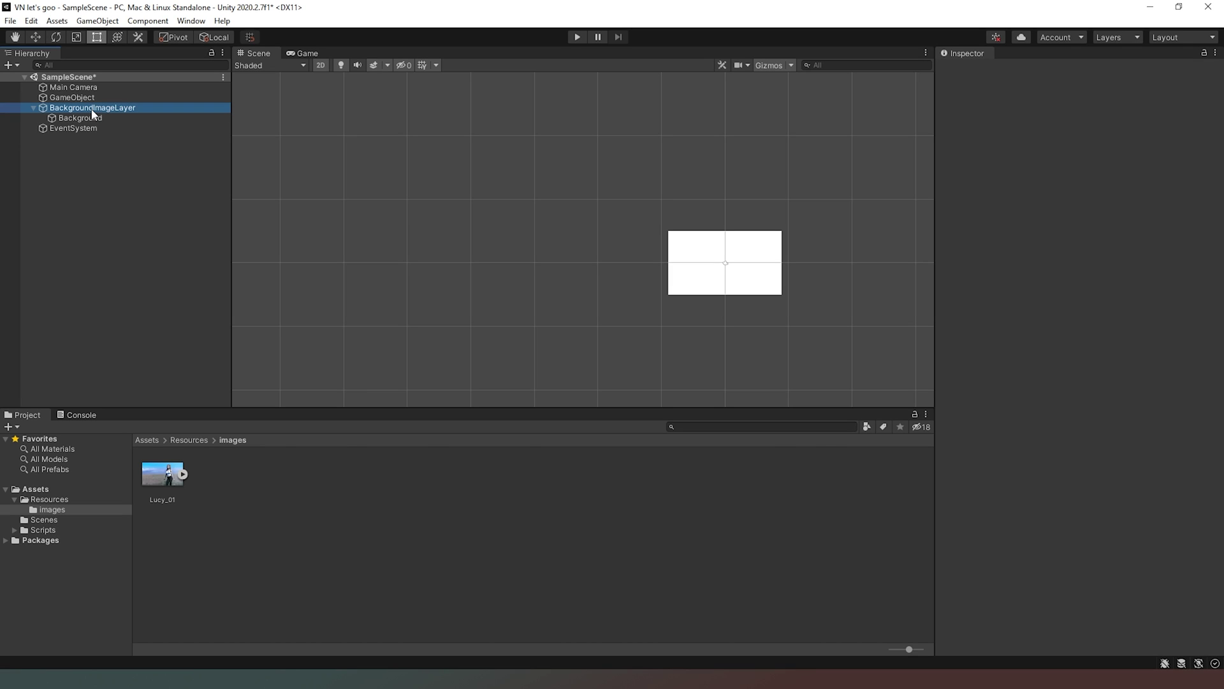
pyautogui.rightClick(78, 107)
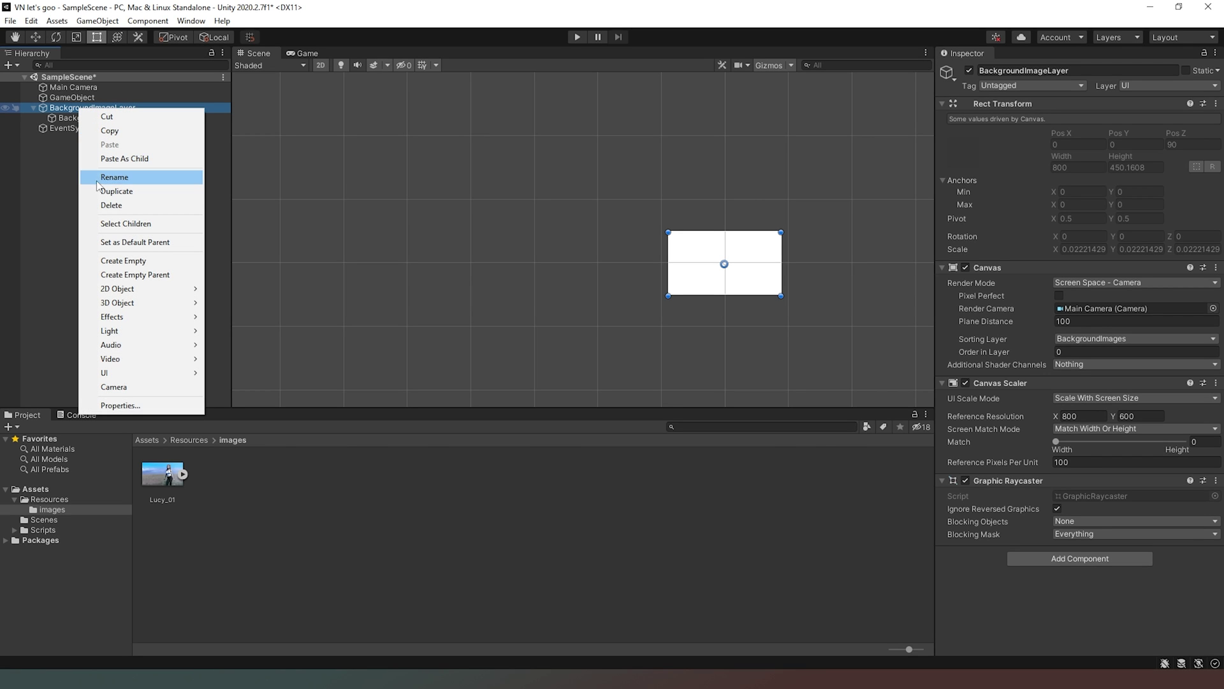
pyautogui.click(135, 190)
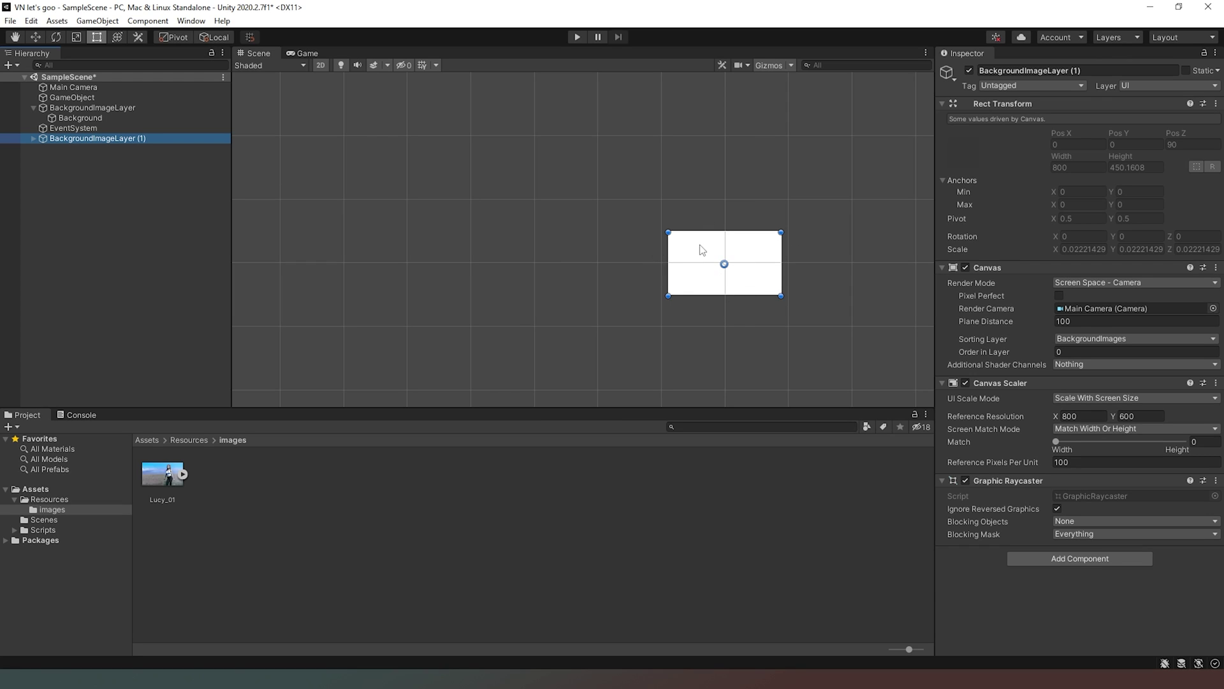
pyautogui.click(33, 138)
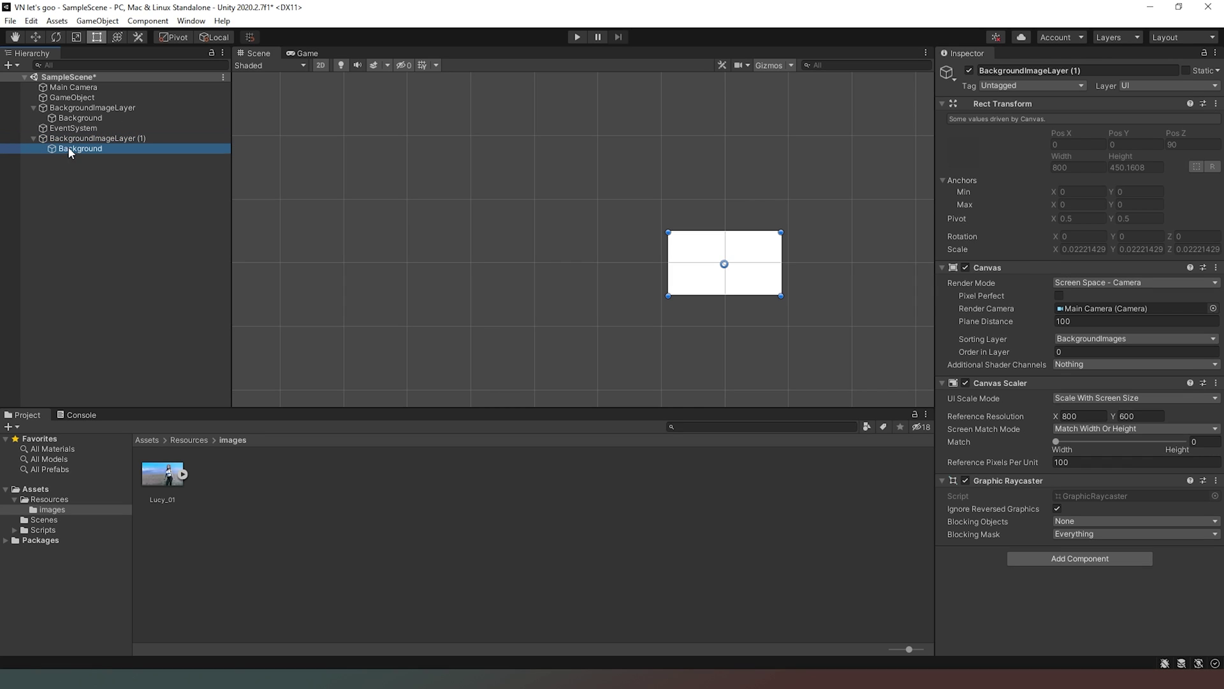
pyautogui.click(70, 149)
pyautogui.press('Delete')
# - Rename the duplicated canvas to UI_Elements and assign it to the UI_Elements sorting layer
pyautogui.click(125, 139)
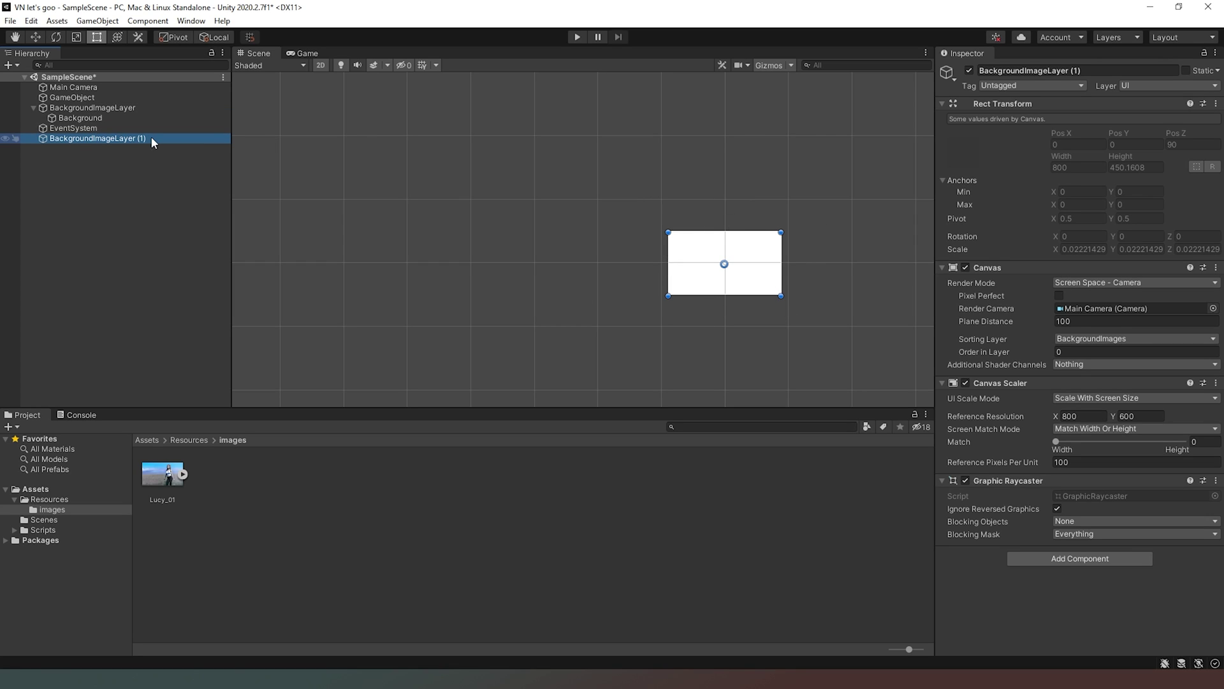
pyautogui.click(1084, 72)
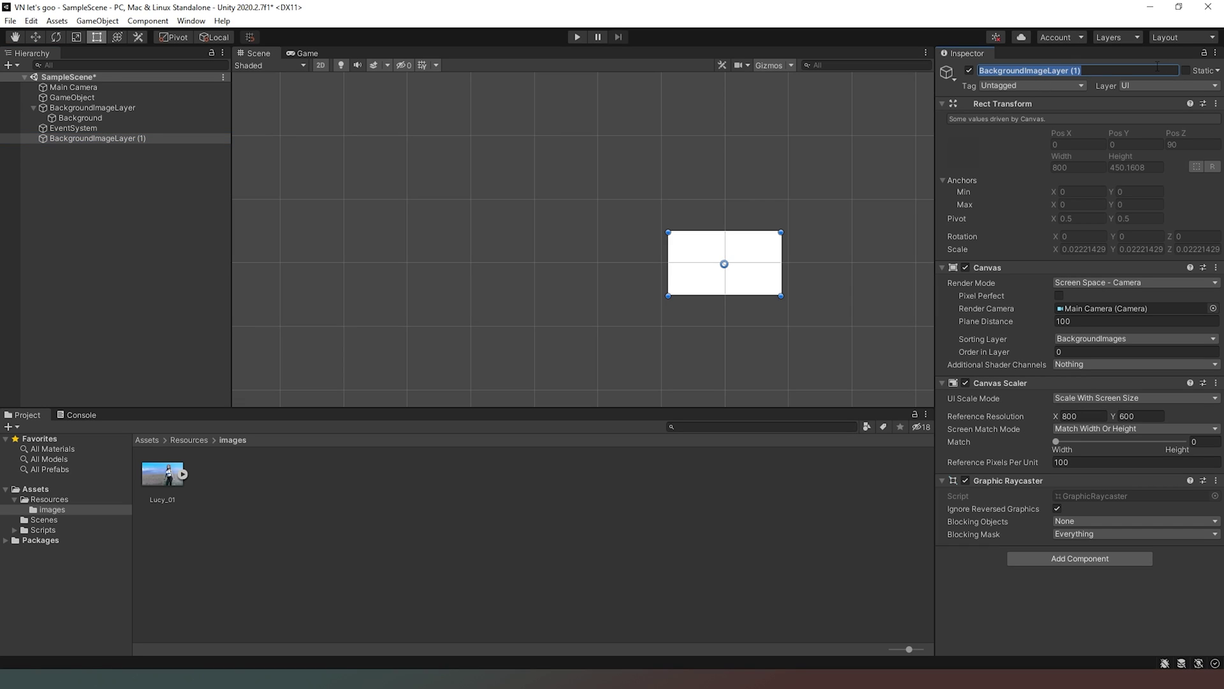
pyautogui.write('UI_Ele')
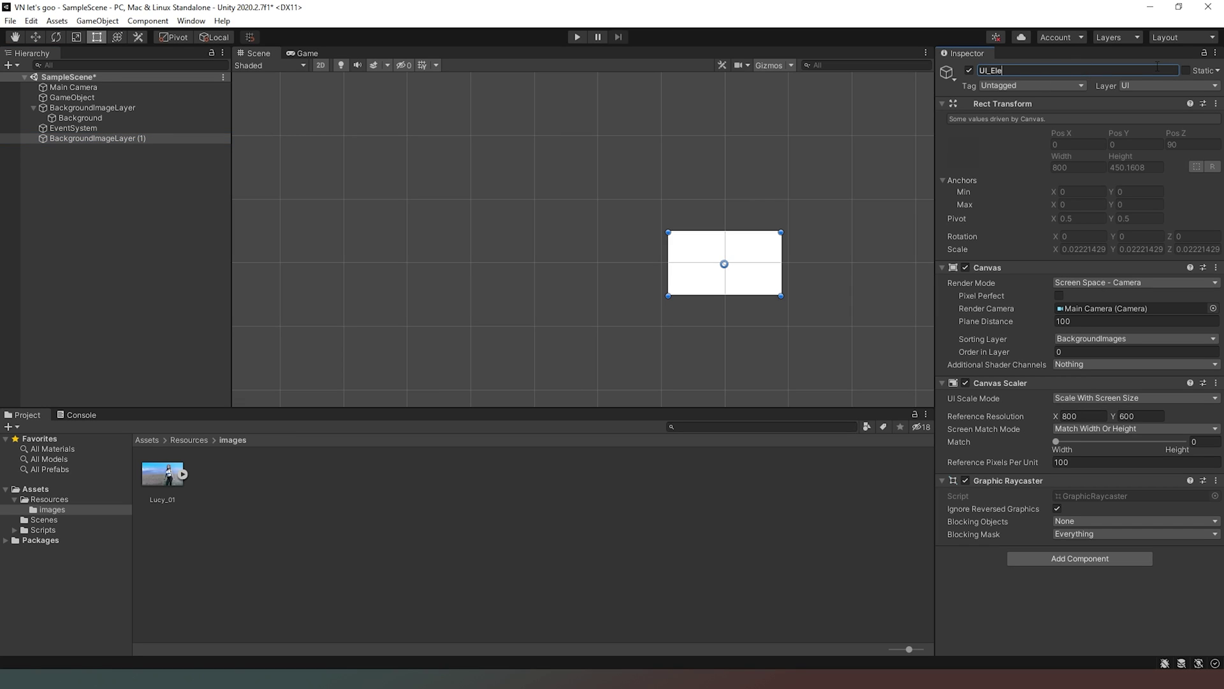
pyautogui.write('ments')
pyautogui.press('Return')
pyautogui.click(1138, 338)
pyautogui.click(1101, 383)
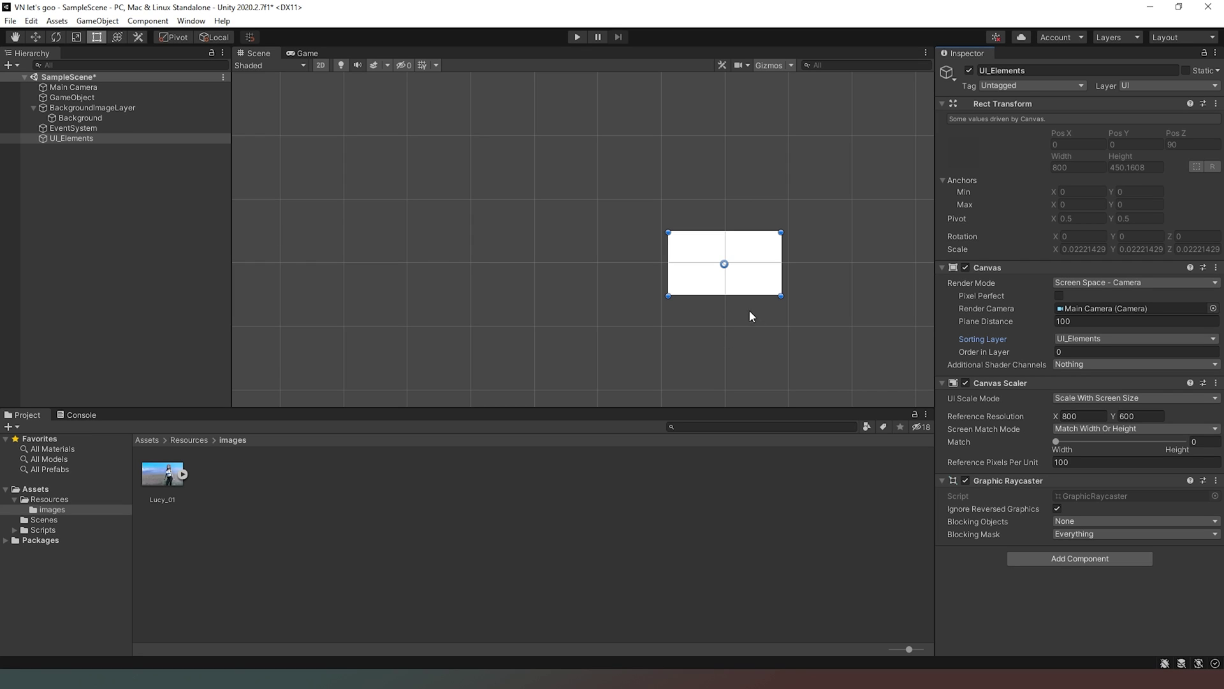
# - Add a UI image as a child of the UI_Elements canvas and name it Dialogue_box
pyautogui.rightClick(79, 137)
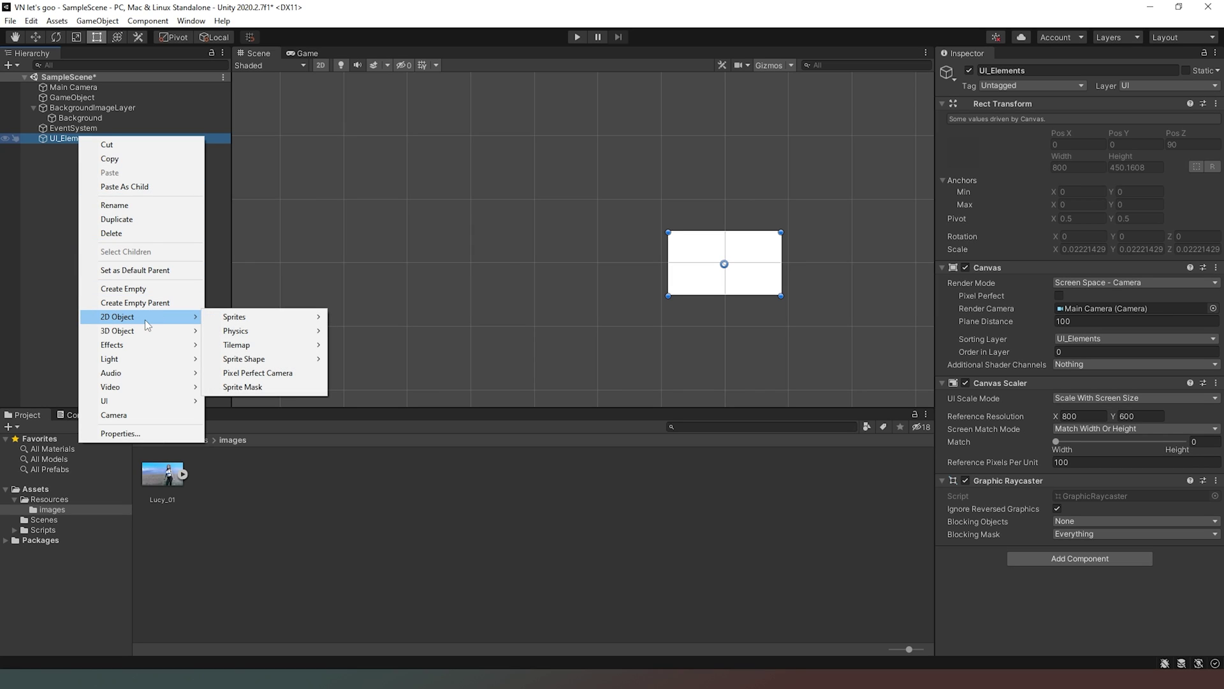
pyautogui.moveTo(143, 405)
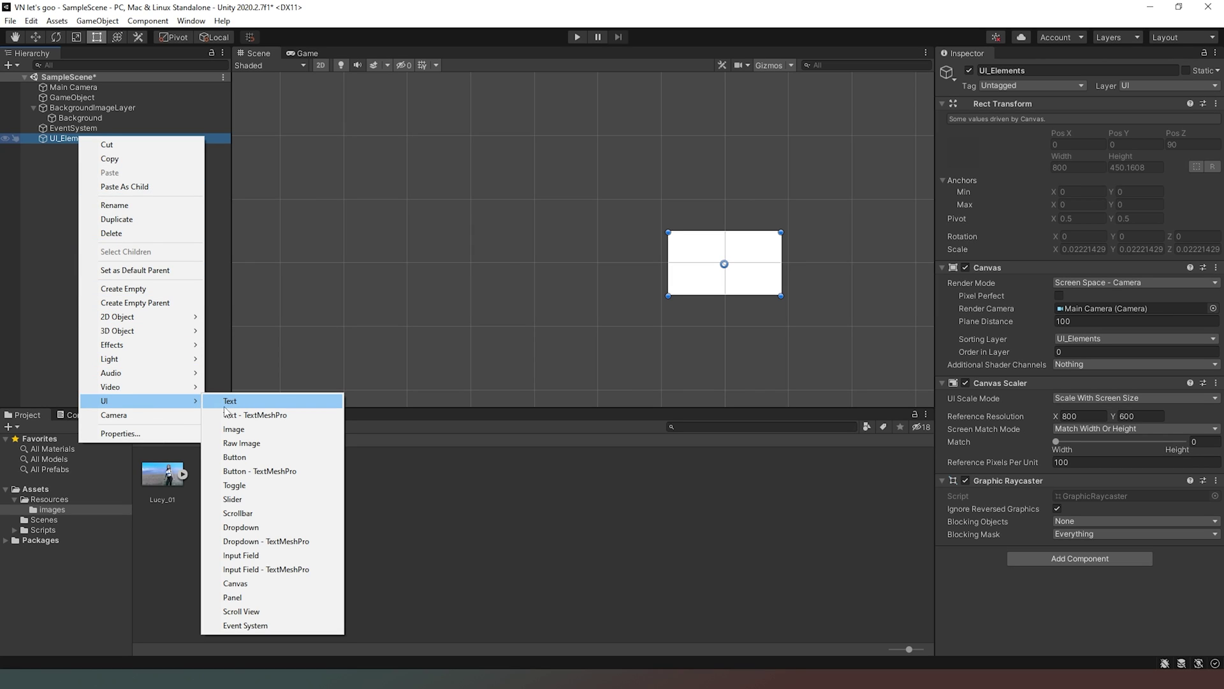
pyautogui.click(248, 429)
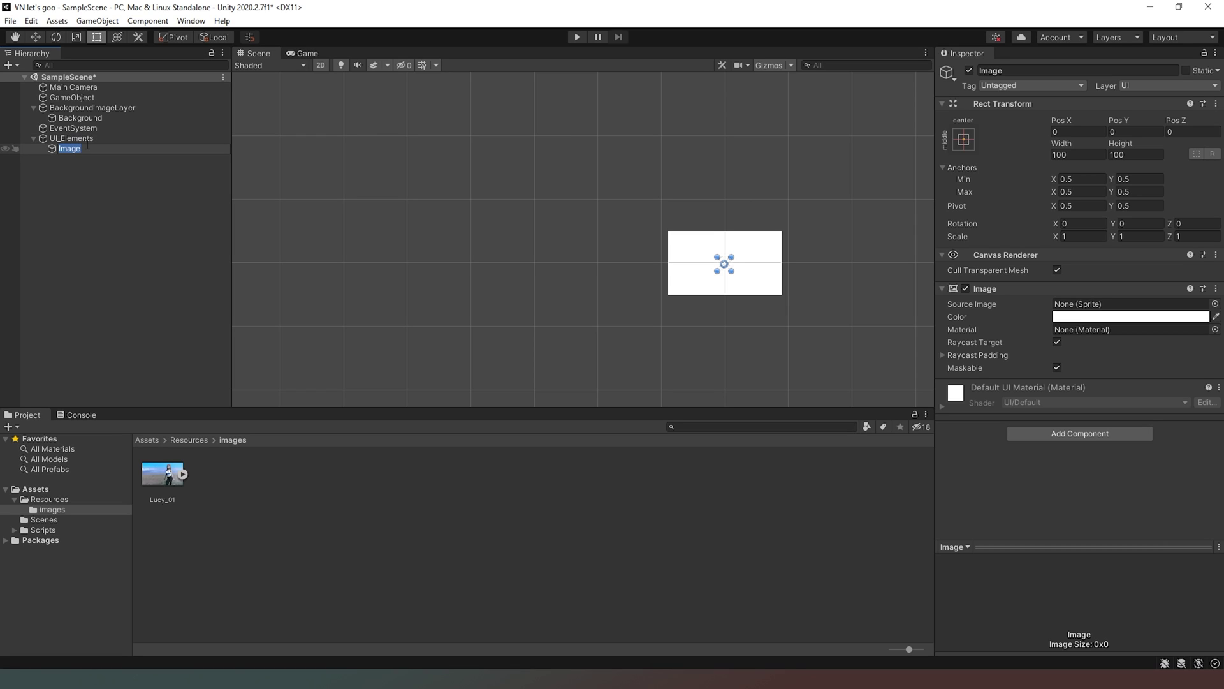
pyautogui.click(1017, 69)
pyautogui.click(946, 72)
pyautogui.click(1014, 71)
pyautogui.write('Dialogue_box')
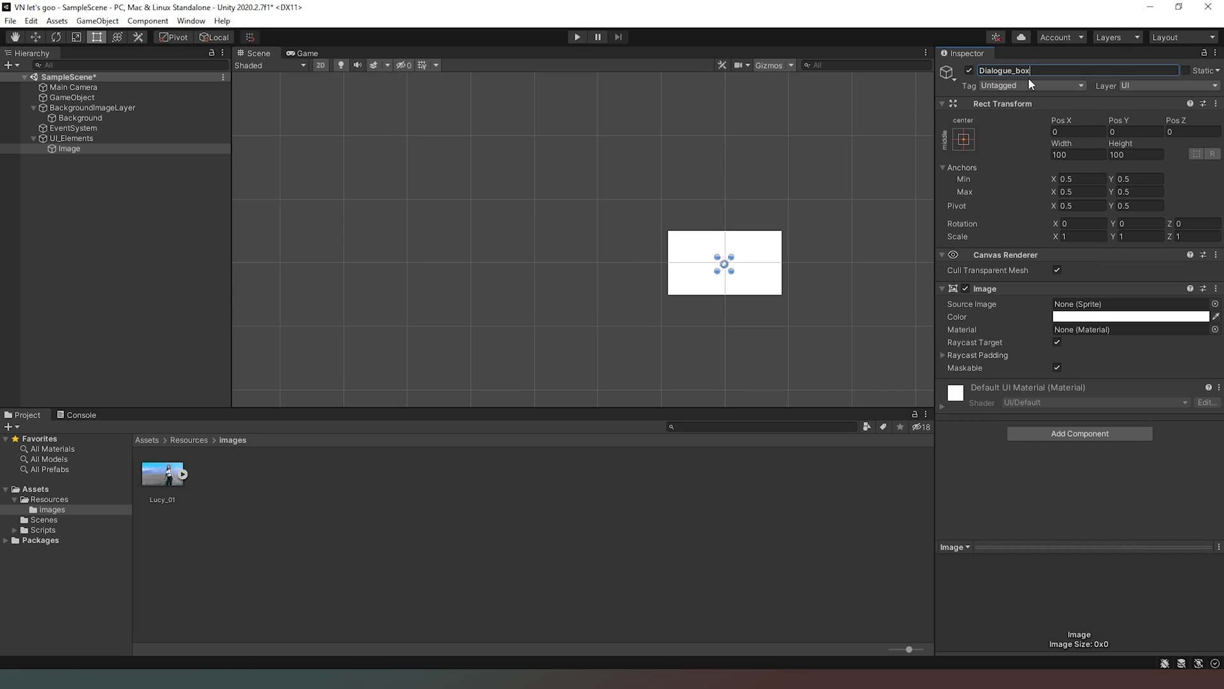
pyautogui.press('Return')
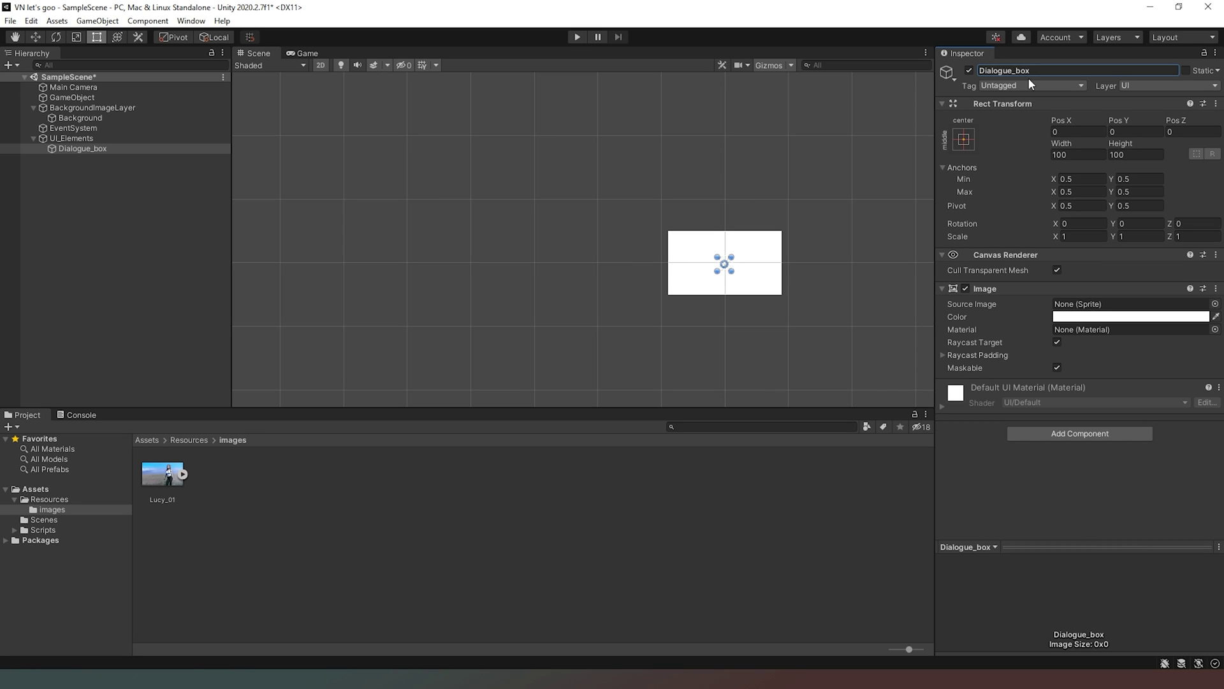
# - Add a second UI image under the UI_Elements canvas and name it NamePlate
pyautogui.rightClick(92, 140)
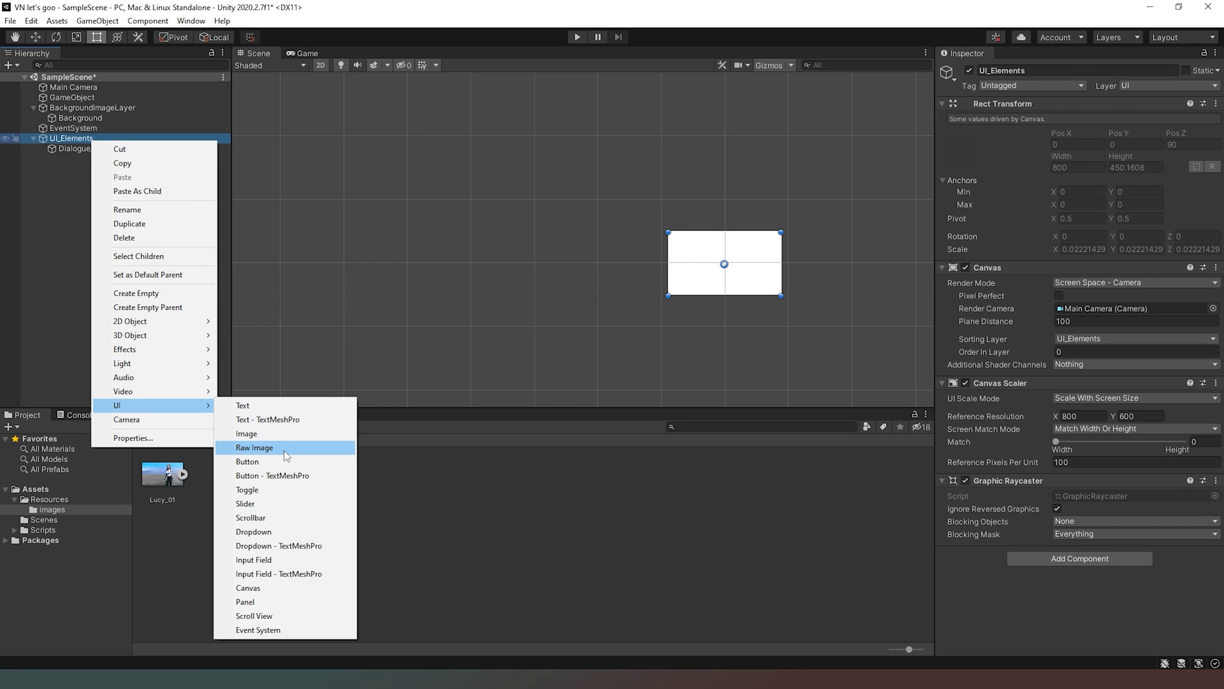
pyautogui.click(282, 435)
pyautogui.click(1025, 70)
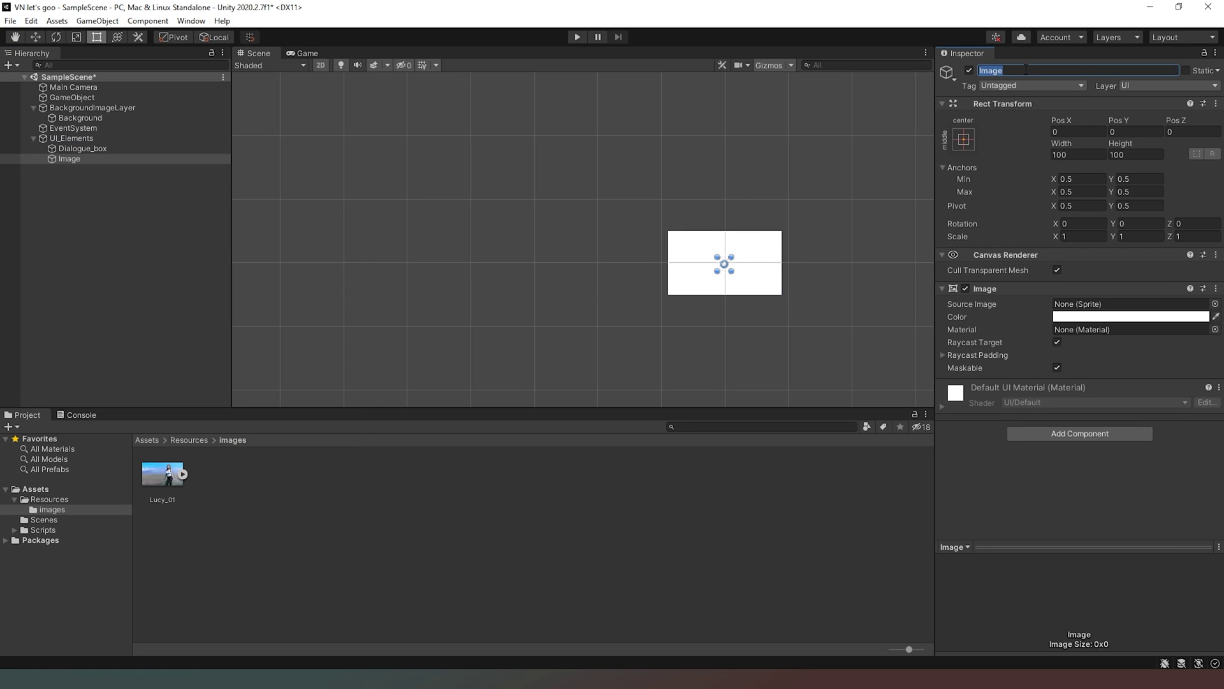
pyautogui.write('NamePlate')
pyautogui.press('Return')
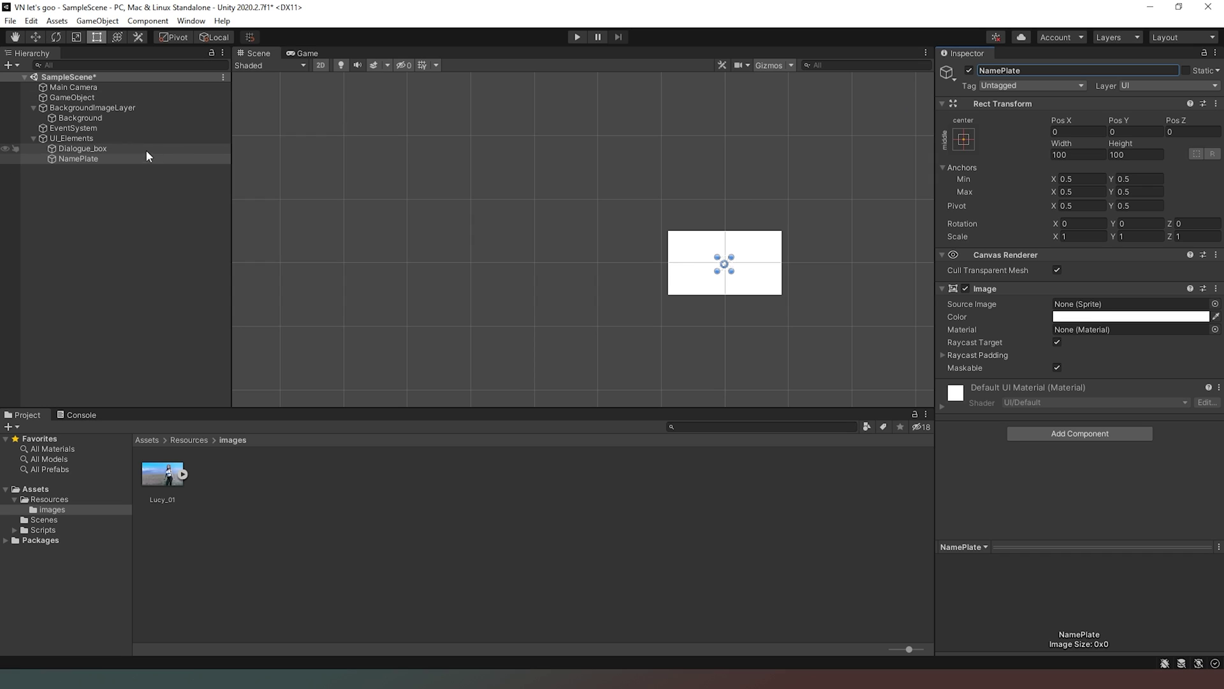
pyautogui.scroll(2, 797, 264)
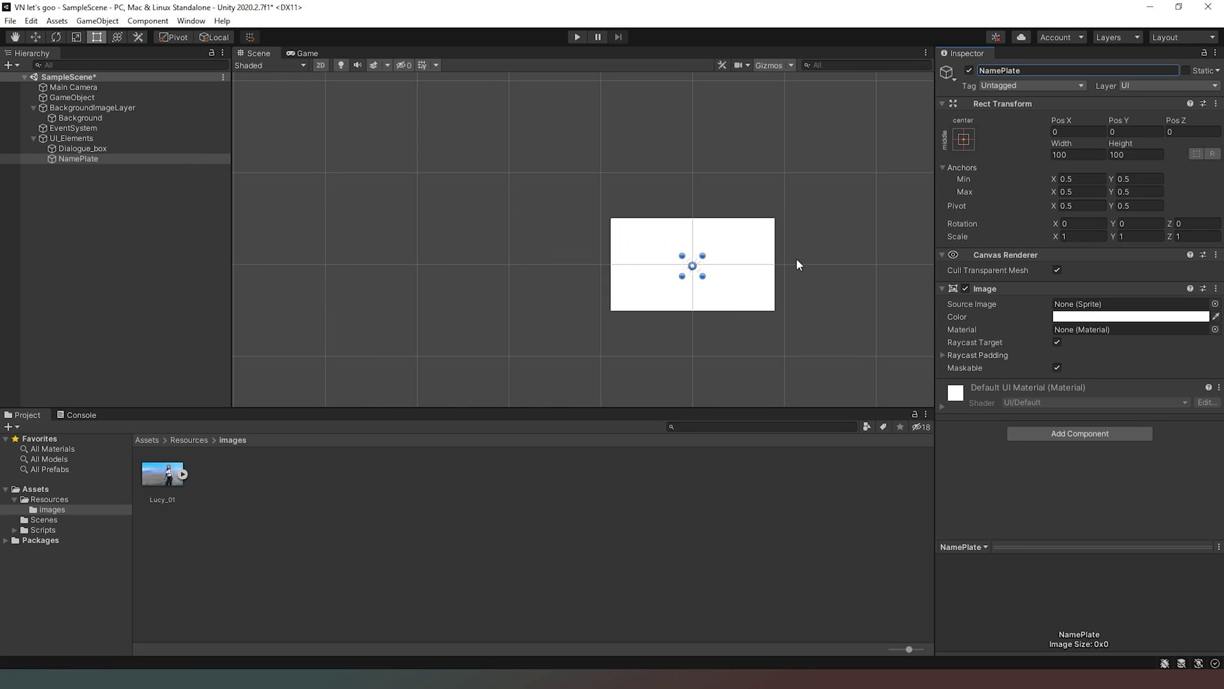
pyautogui.scroll(7, 797, 264)
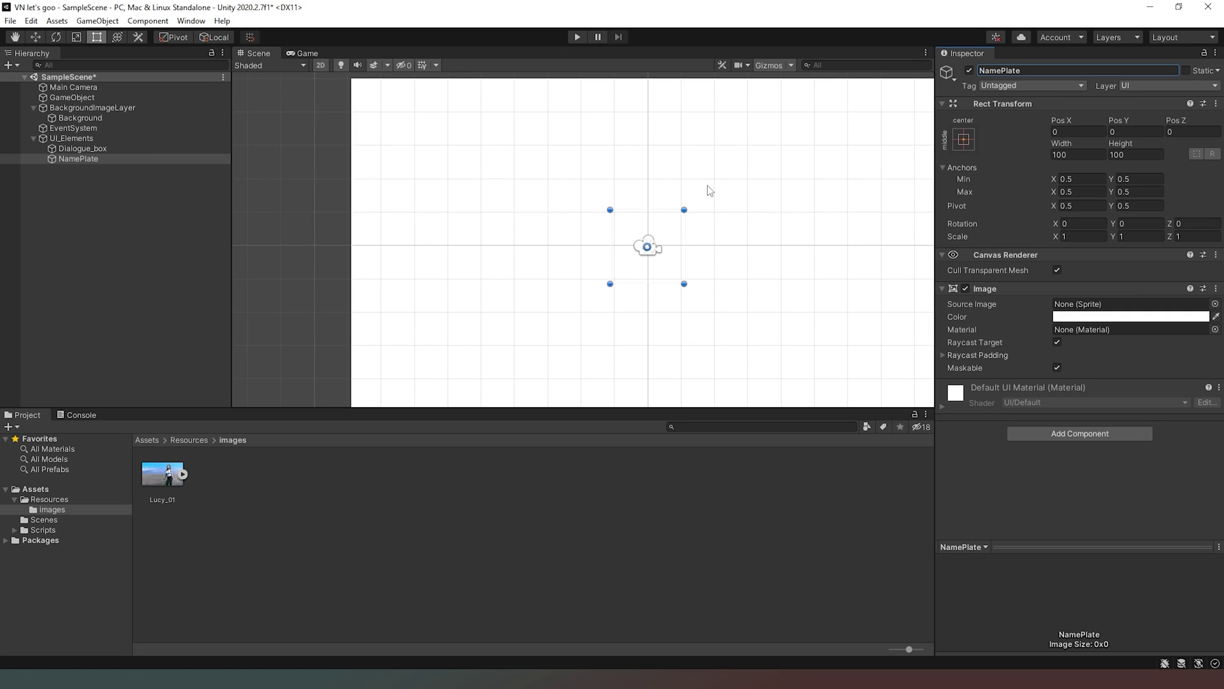
pyautogui.scroll(-1, 712, 190)
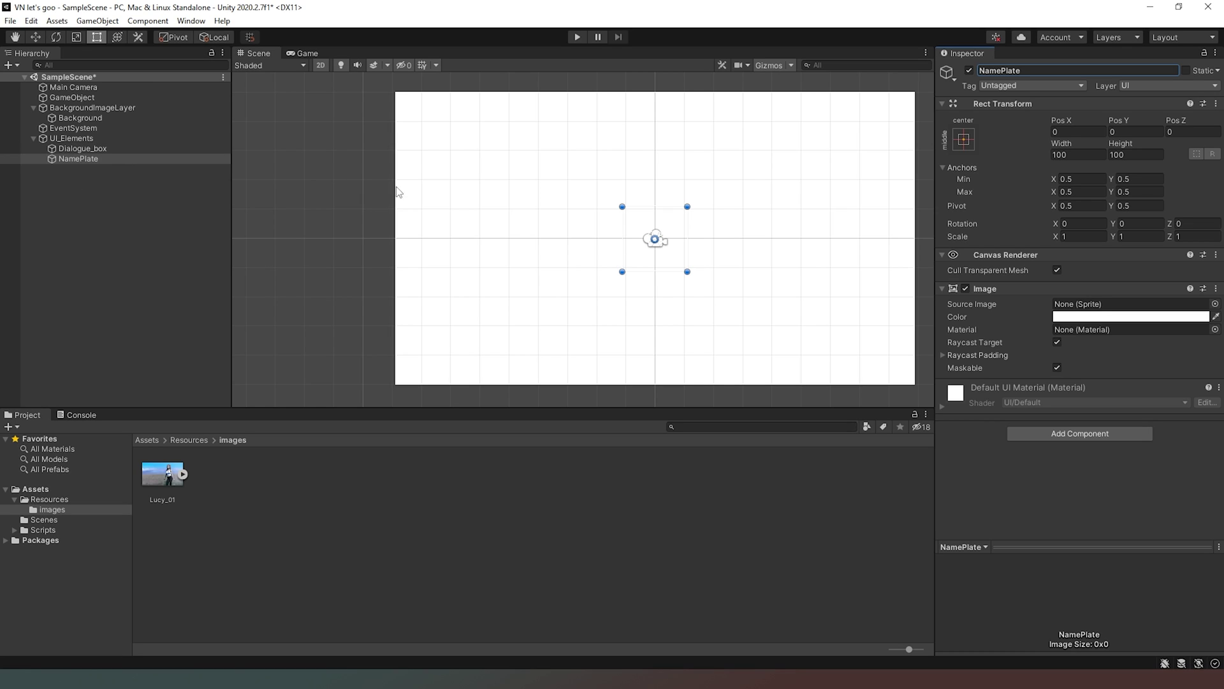
# - Create a folder named Interface Elements directly in Assets and open it
pyautogui.click(33, 491)
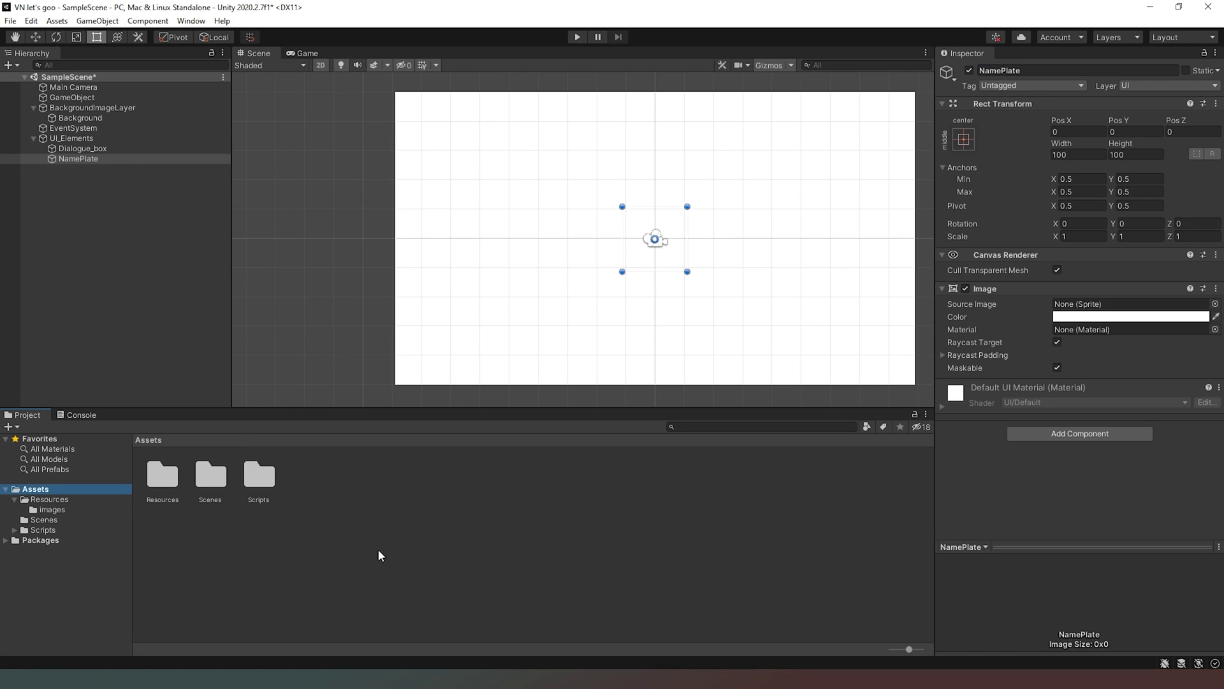
pyautogui.rightClick(370, 498)
pyautogui.moveTo(503, 163)
pyautogui.click(628, 161)
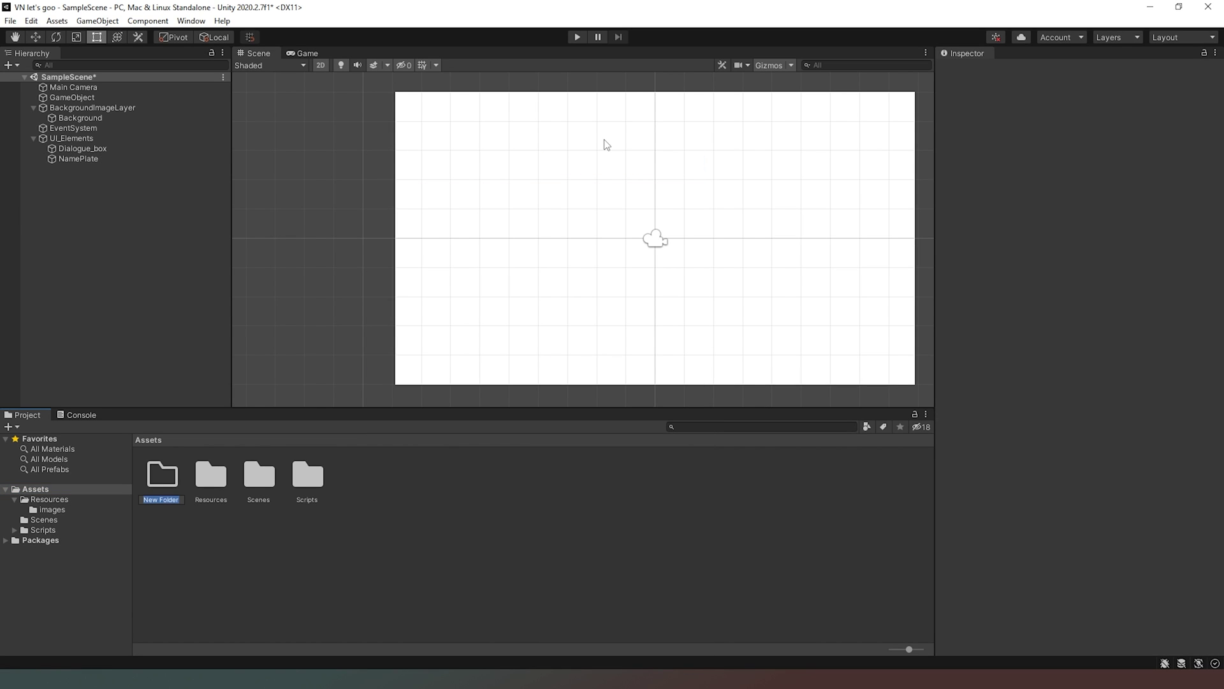
pyautogui.write('Interface A')
pyautogui.press('BackSpace')
pyautogui.write('Elements')
pyautogui.press('Return')
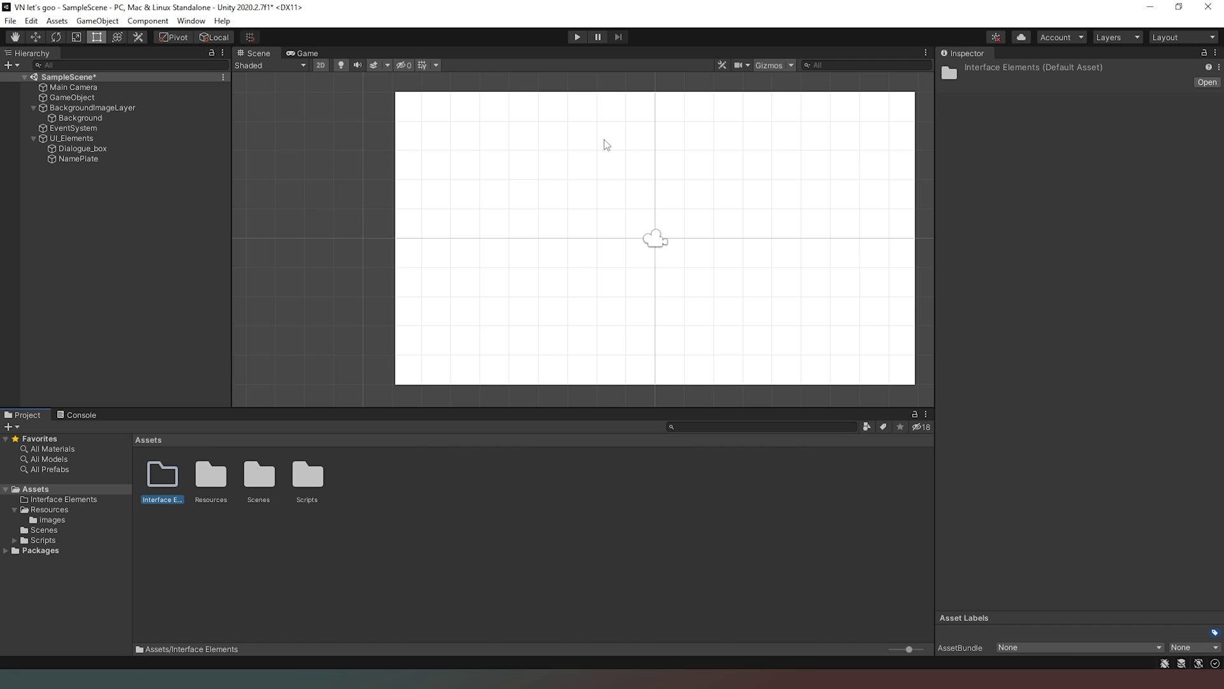
pyautogui.doubleClick(162, 475)
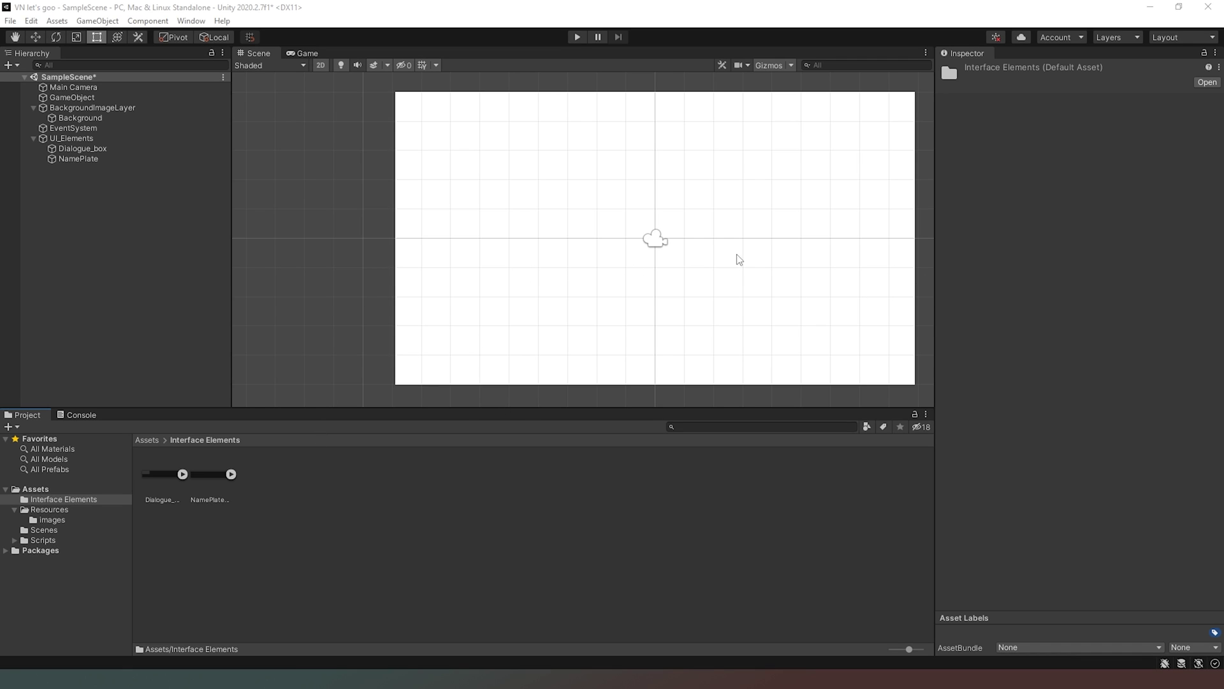
# - Assign the Dialogue_BG sprite from the Interface Elements folder as the source image of Dialogue_box
pyautogui.moveTo(754, 211); pyautogui.dragTo(675, 207, button='middle')
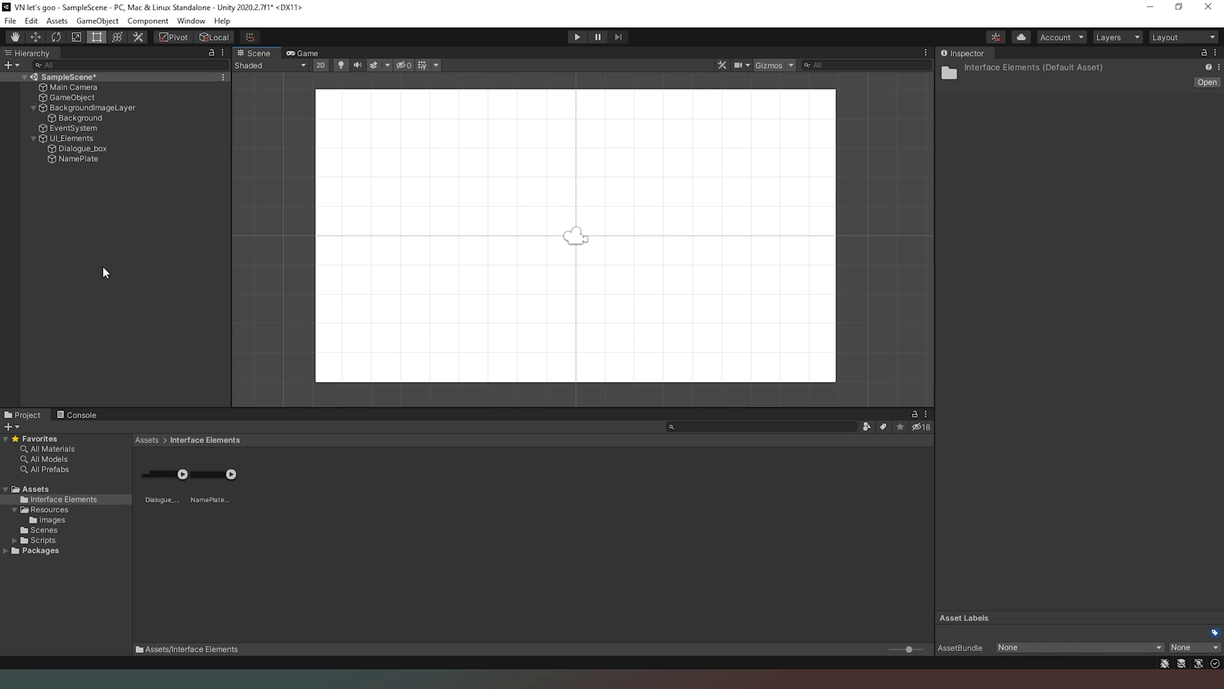
pyautogui.click(88, 149)
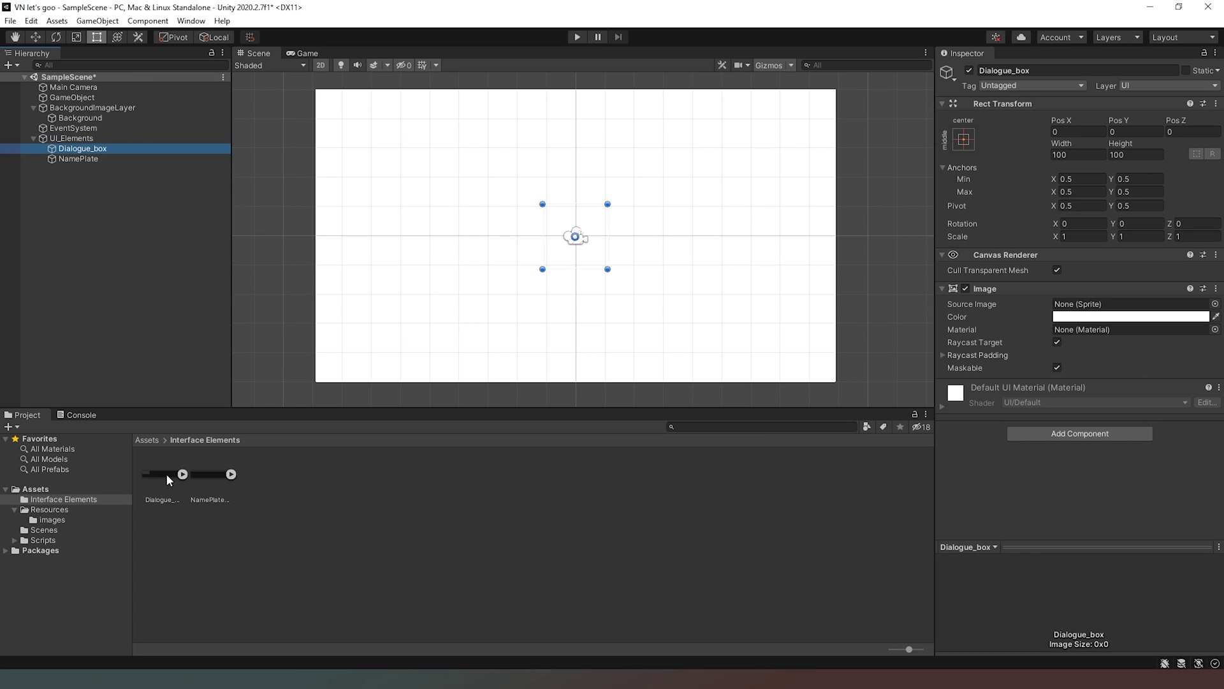
pyautogui.moveTo(163, 477); pyautogui.dragTo(1121, 310)
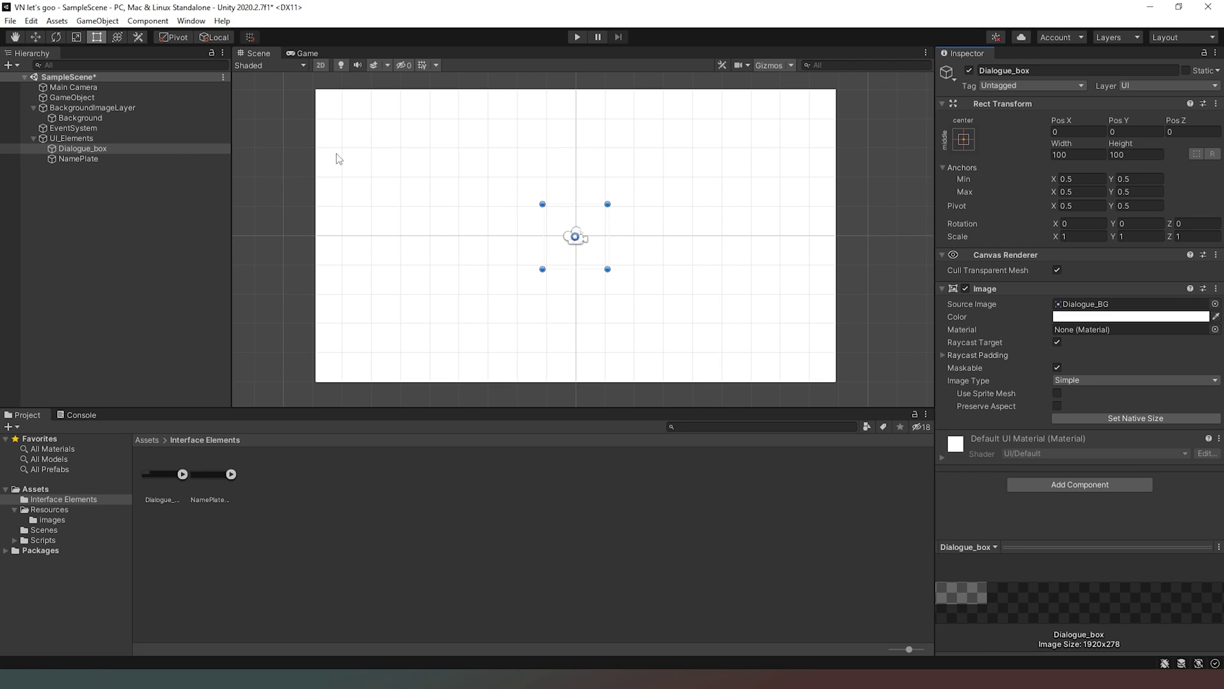
# - Try reordering the sorting layers so that BackgroundImages comes after UI_Elements
pyautogui.click(105, 139)
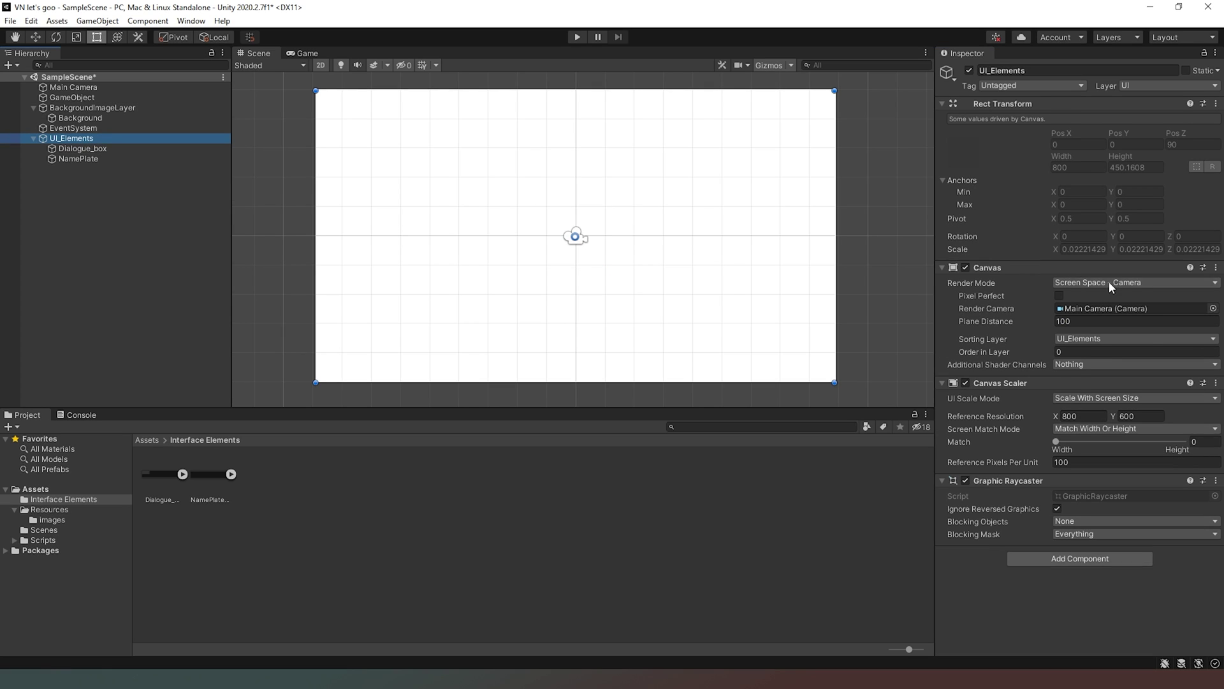
pyautogui.click(1172, 337)
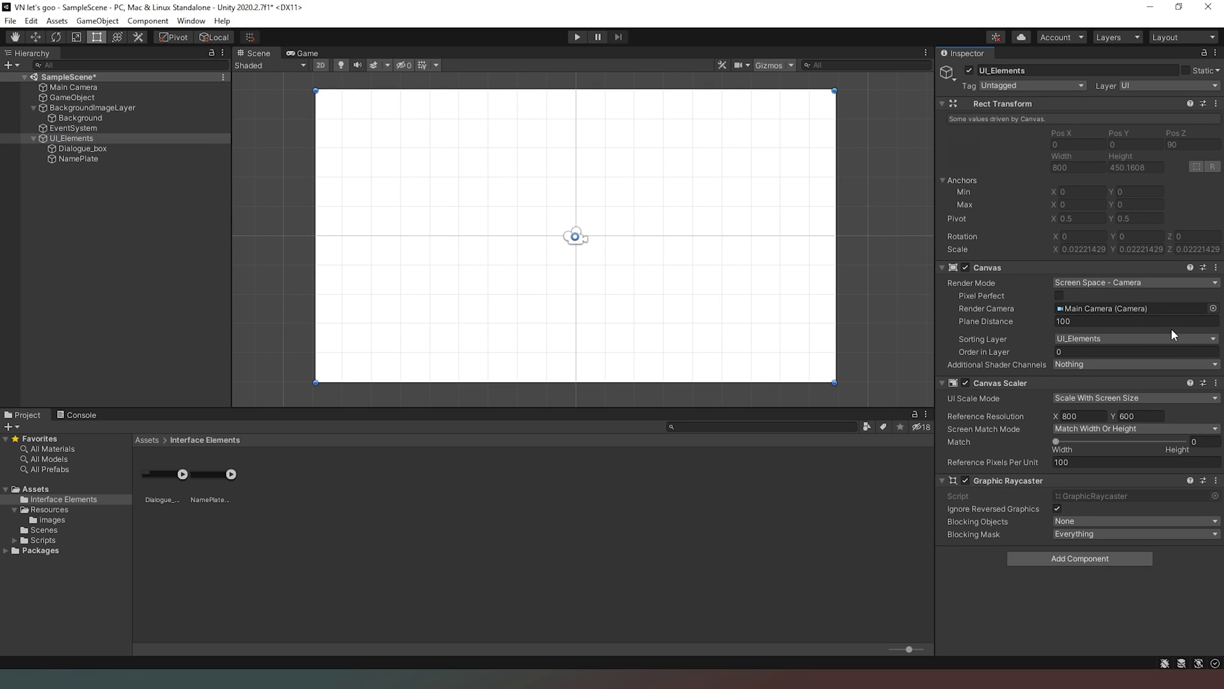
pyautogui.click(1128, 396)
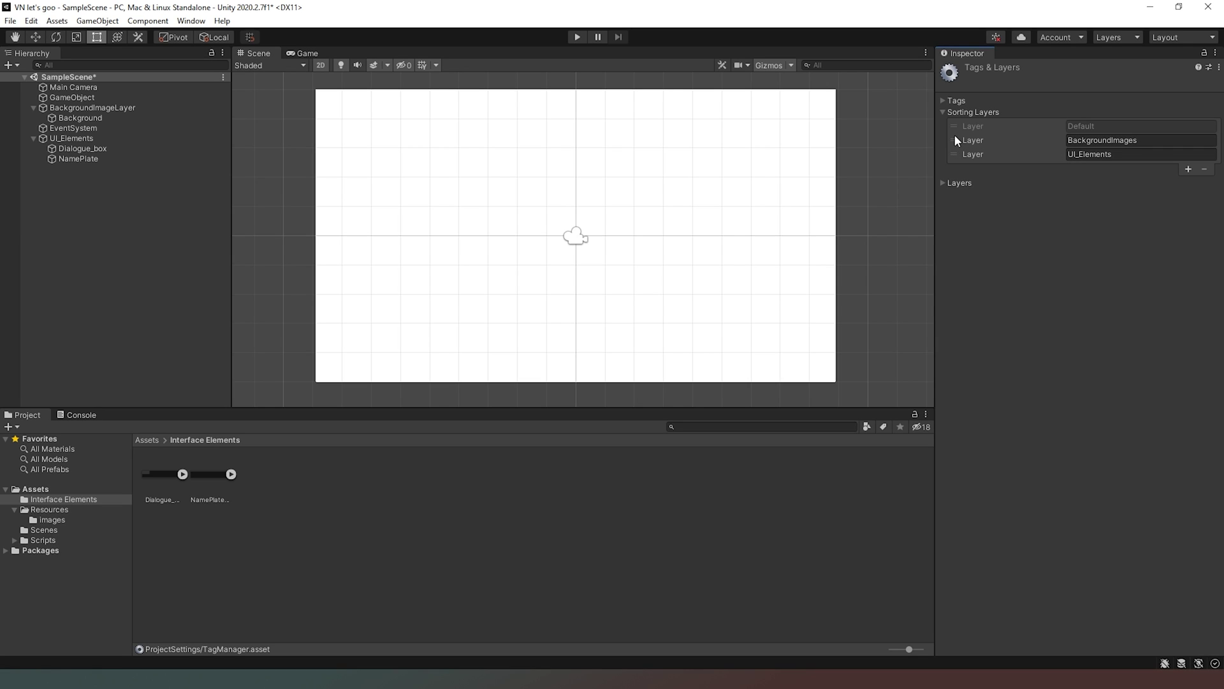
pyautogui.moveTo(954, 135); pyautogui.dragTo(952, 152)
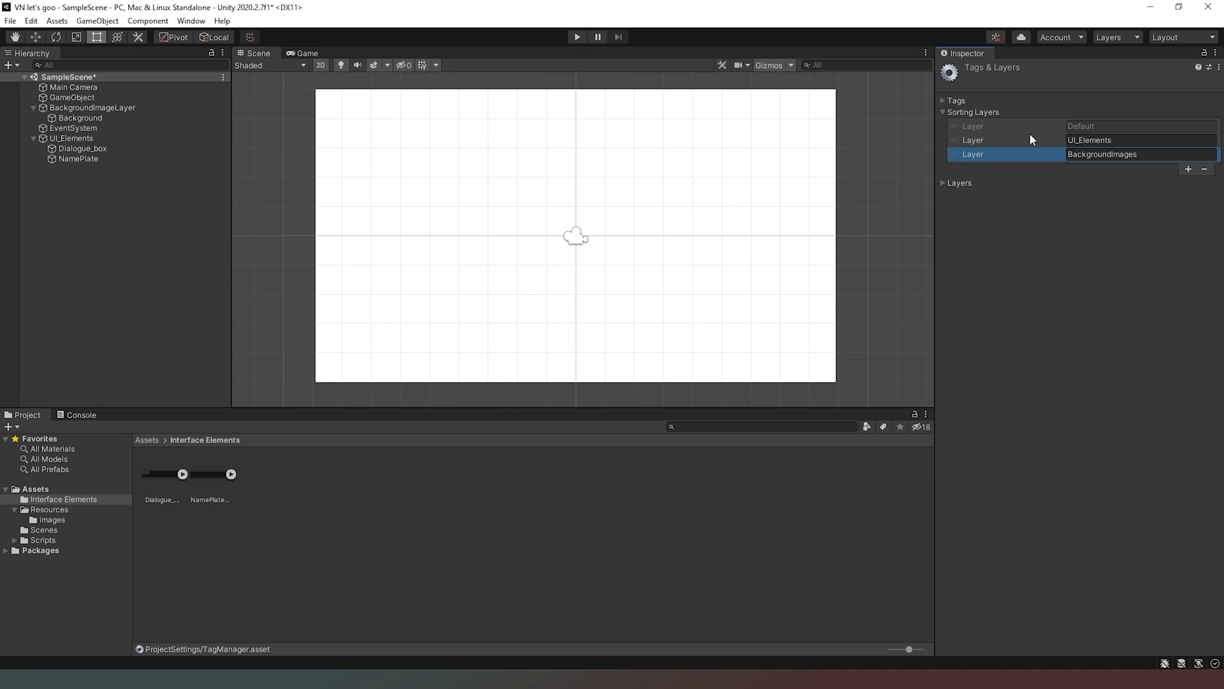
# - Move the UI_Elements canvas with its children above BackgroundImageLayer in the scene hierarchy
pyautogui.click(76, 139)
pyautogui.click(88, 140)
pyautogui.click(90, 145)
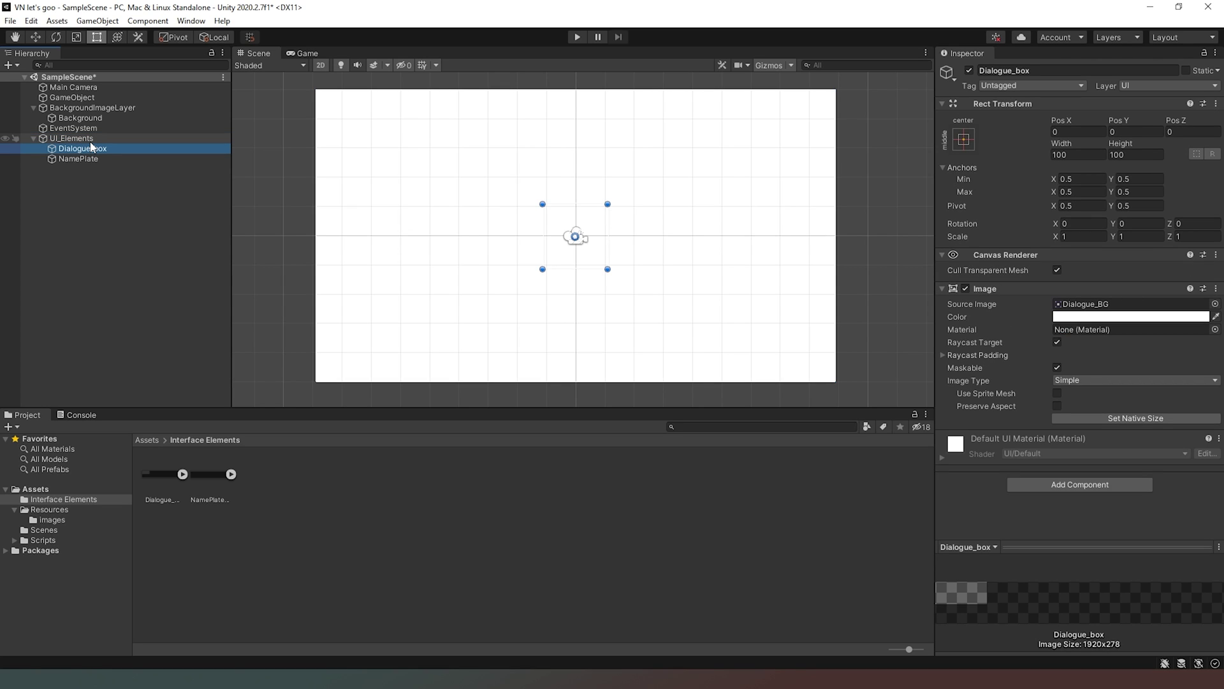
pyautogui.moveTo(80, 139); pyautogui.dragTo(102, 105)
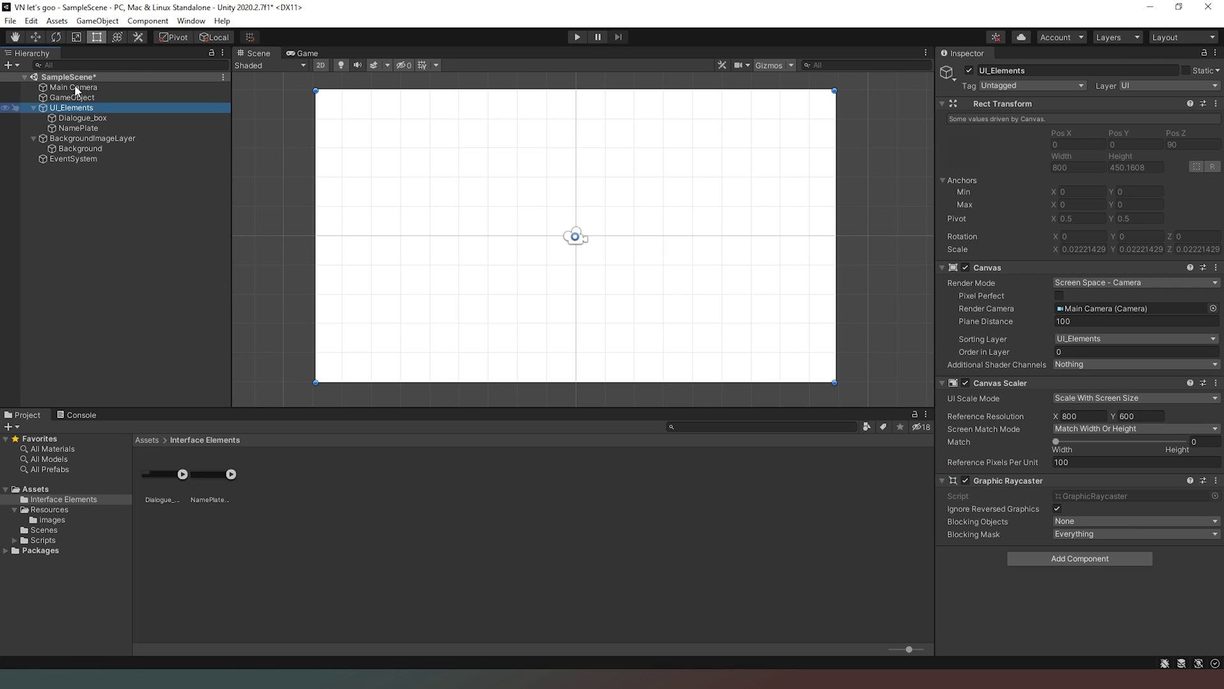
# - Stretch Dialogue_box to the full canvas width of 800 and fit it along the canvas's lower edge
pyautogui.click(83, 118)
pyautogui.moveTo(542, 242); pyautogui.dragTo(316, 214)
pyautogui.moveTo(610, 224); pyautogui.dragTo(832, 220)
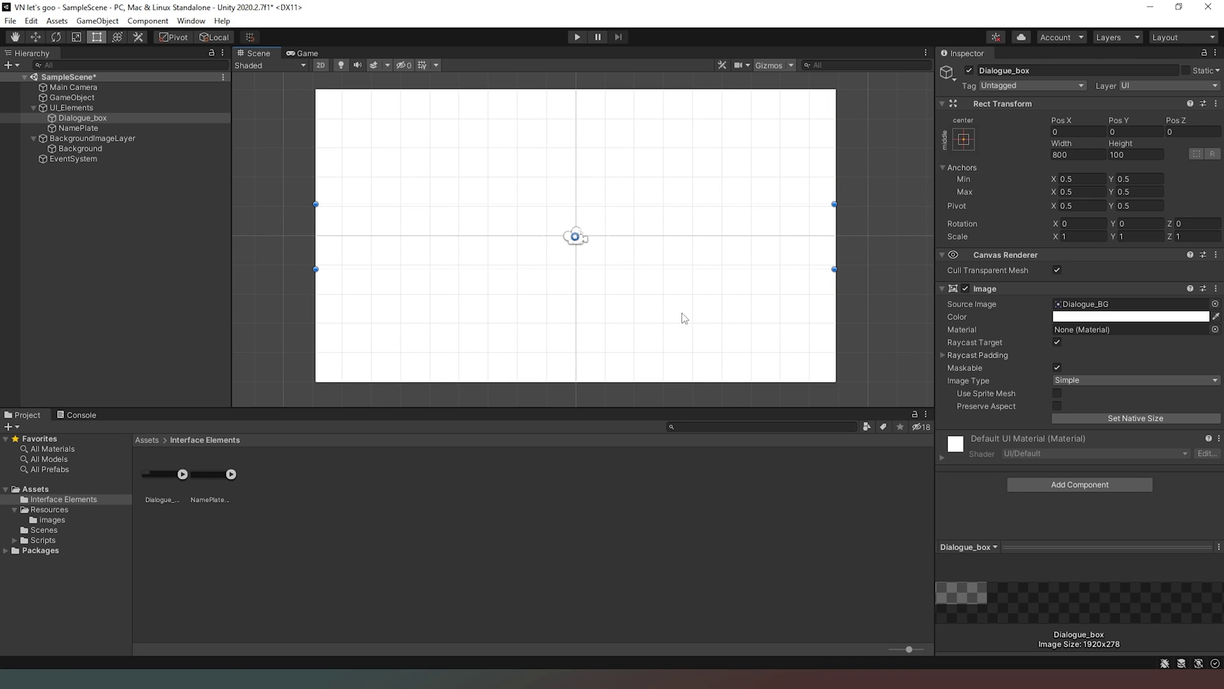
pyautogui.moveTo(667, 269); pyautogui.dragTo(682, 357)
# - Check the canvases' sorting settings and reorder the sorting layers so that UI_Elements comes after BackgroundImages
pyautogui.click(94, 148)
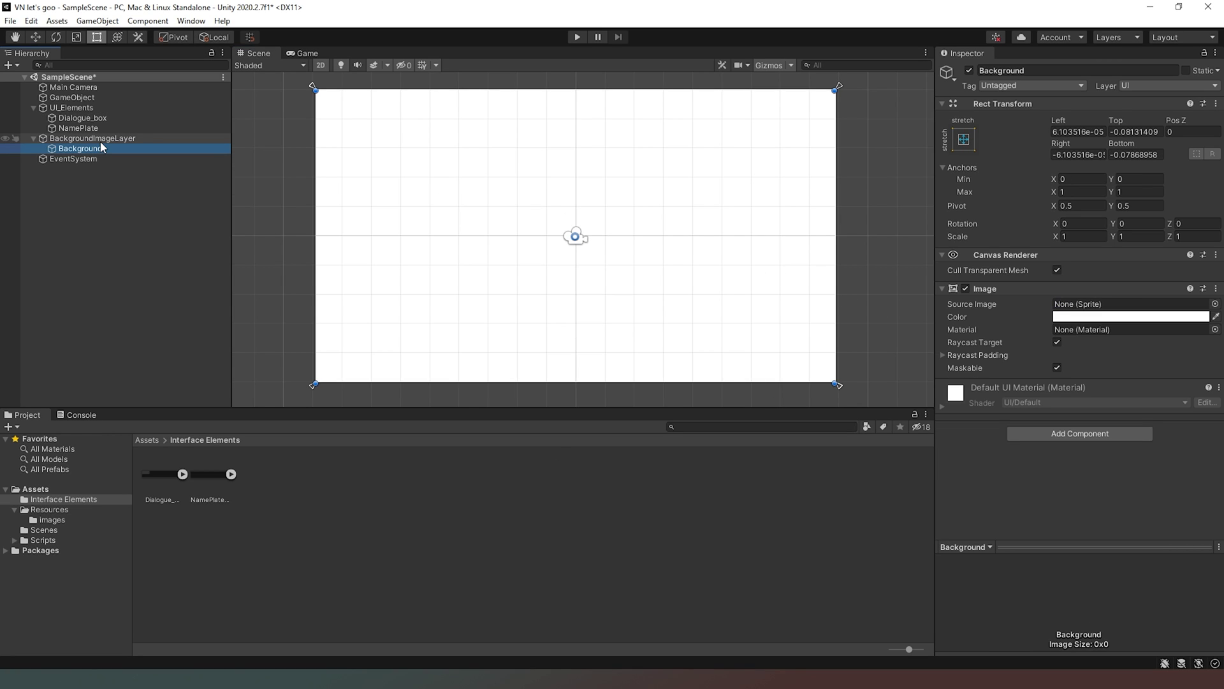
pyautogui.click(99, 109)
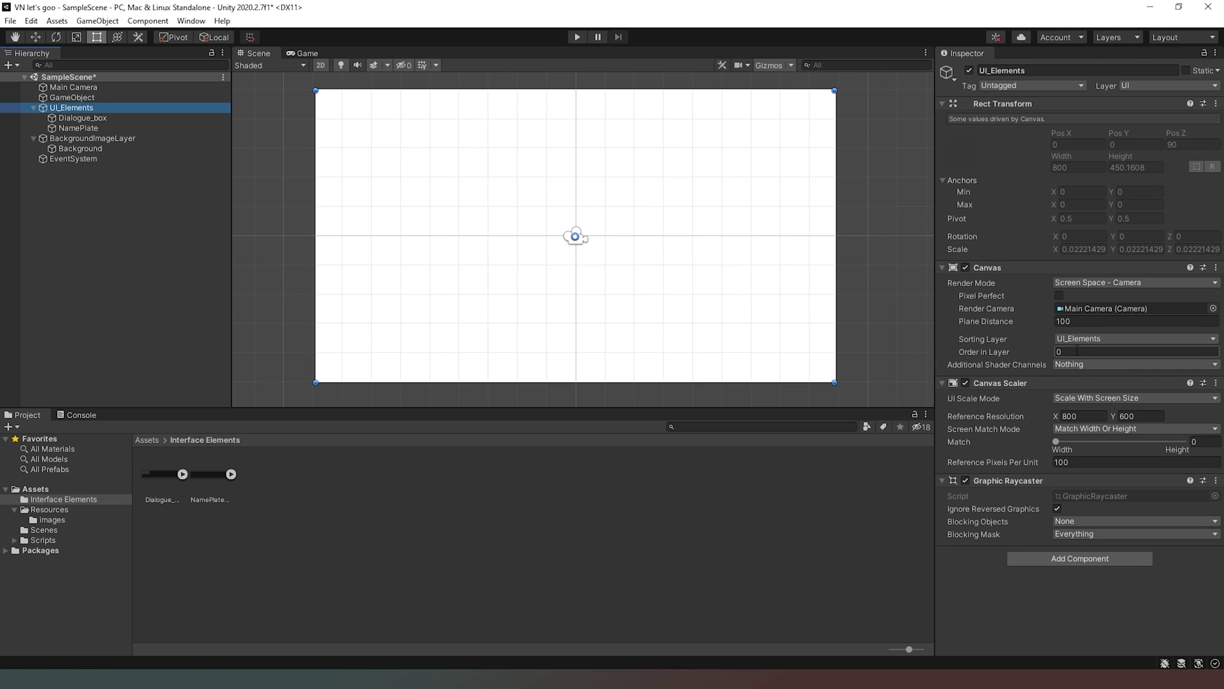
pyautogui.click(75, 141)
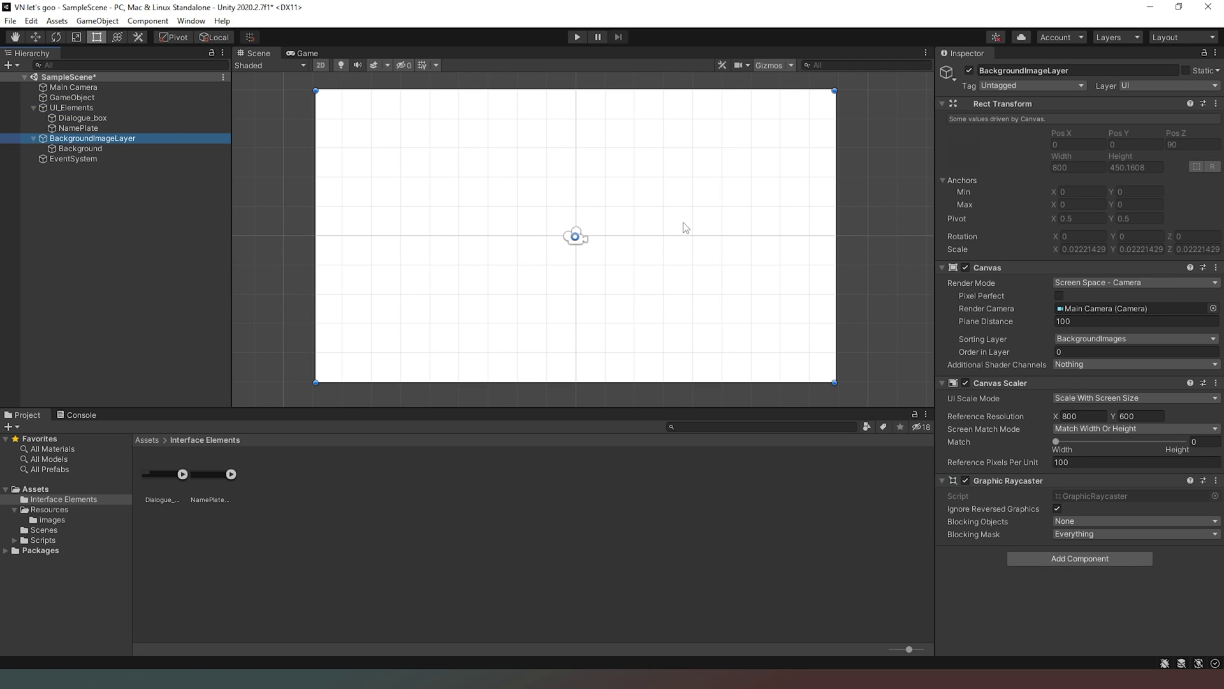
pyautogui.click(1135, 339)
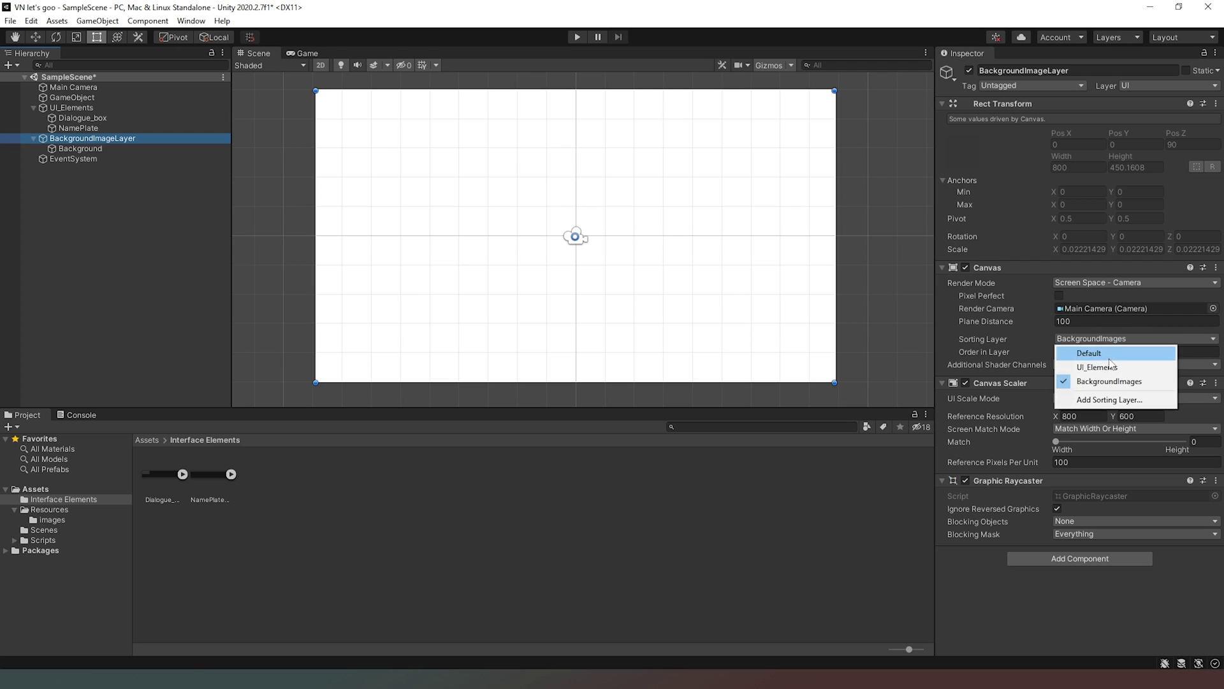
pyautogui.click(1097, 397)
pyautogui.moveTo(961, 138); pyautogui.dragTo(958, 163)
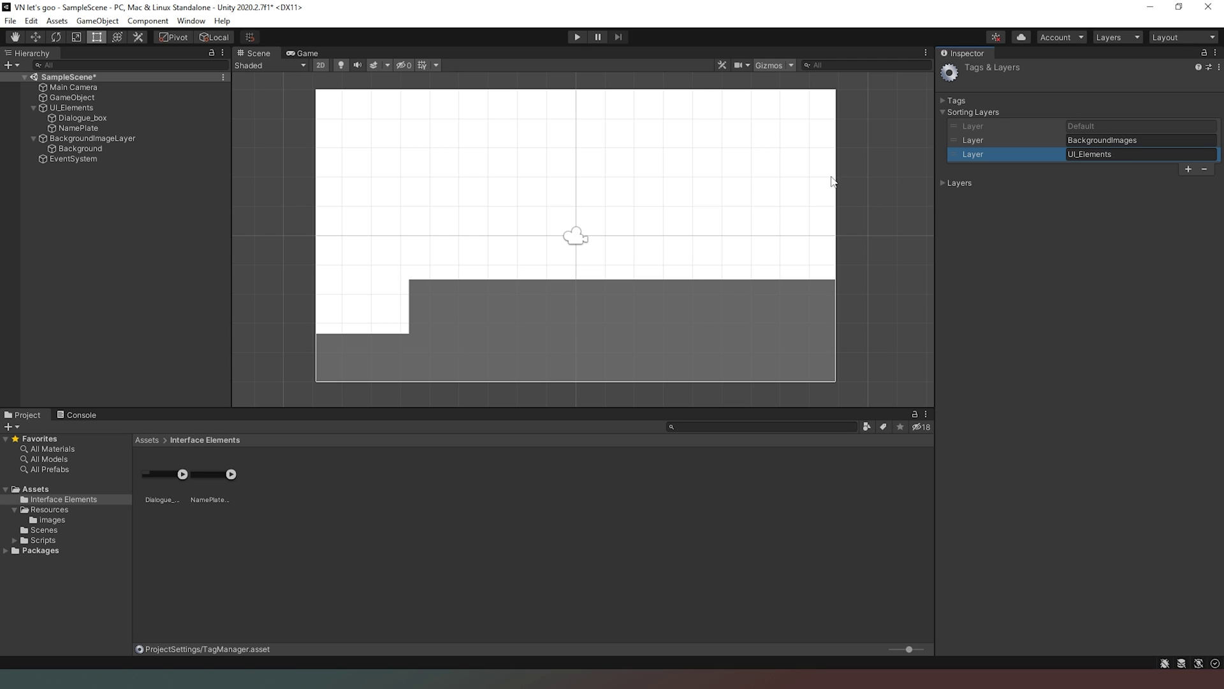
# - Assign the NamePlate_BG sprite to NamePlate and fit it, about 100 by 29, just above the raised part of the dialogue box
pyautogui.click(78, 128)
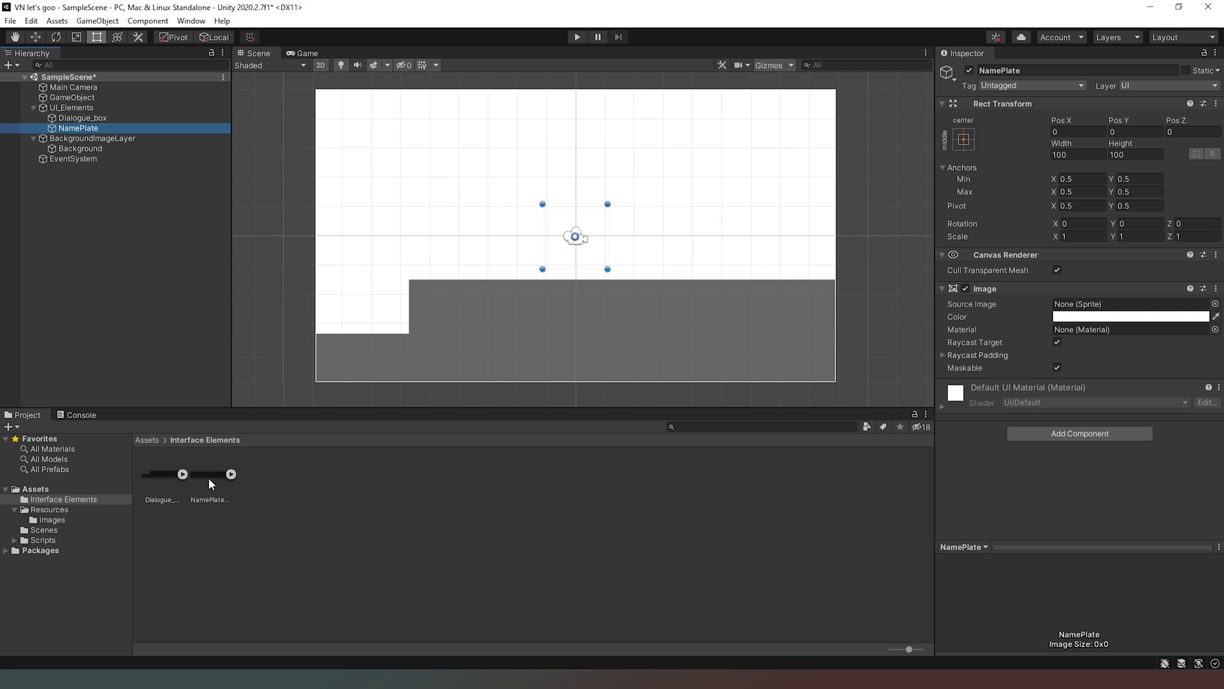
pyautogui.moveTo(204, 474); pyautogui.dragTo(1158, 311)
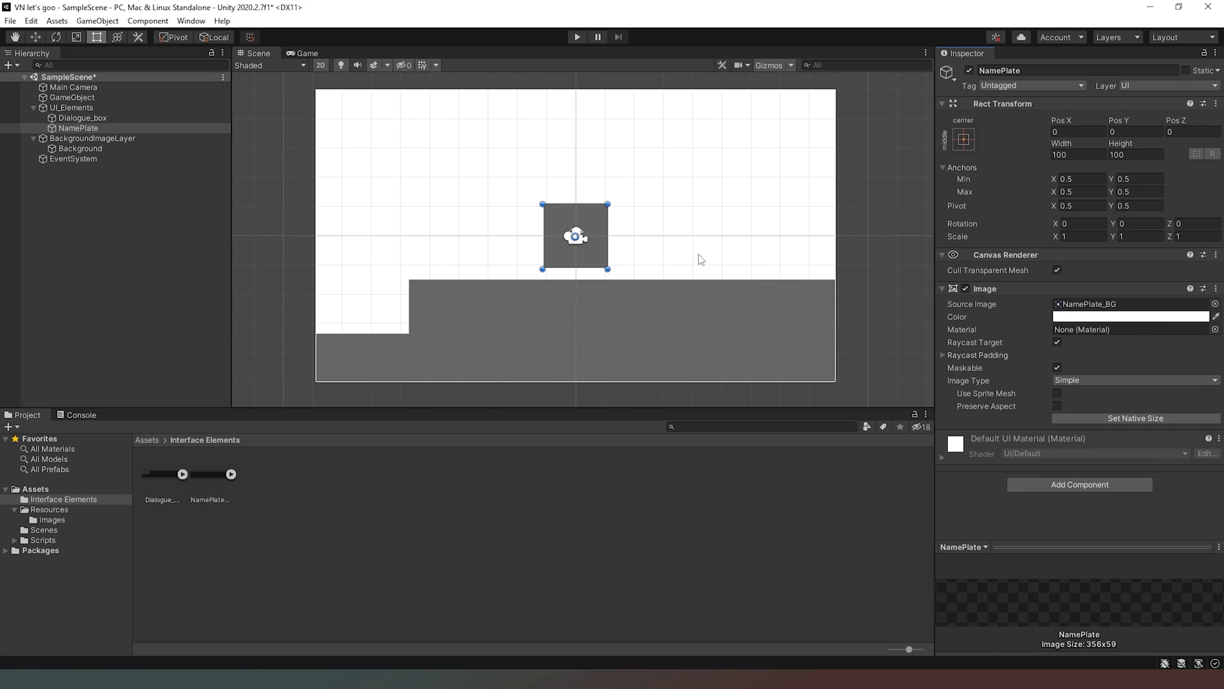
pyautogui.moveTo(552, 234); pyautogui.dragTo(460, 272)
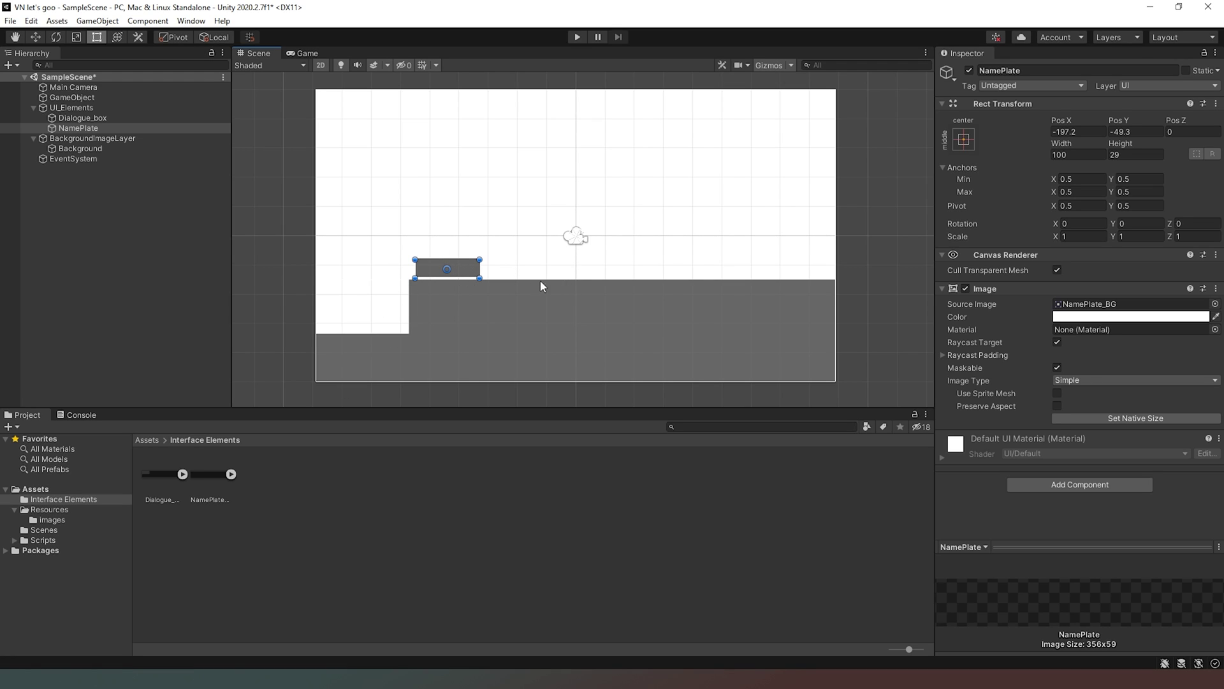
pyautogui.click(522, 293)
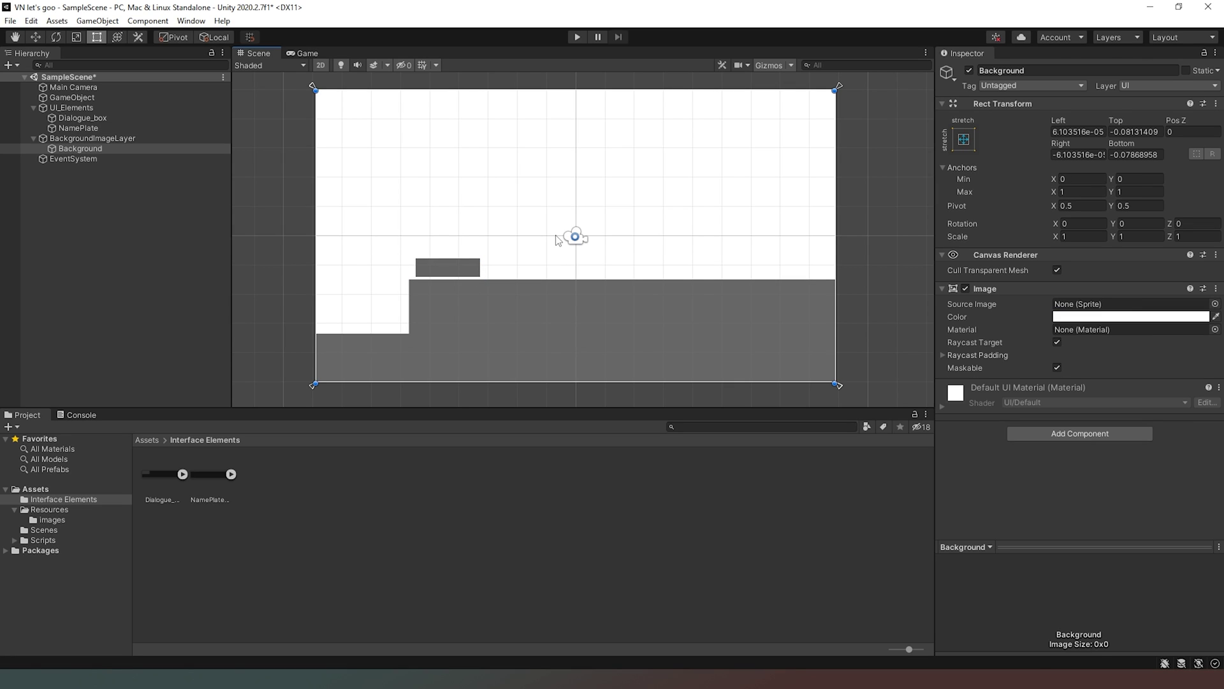
pyautogui.click(466, 269)
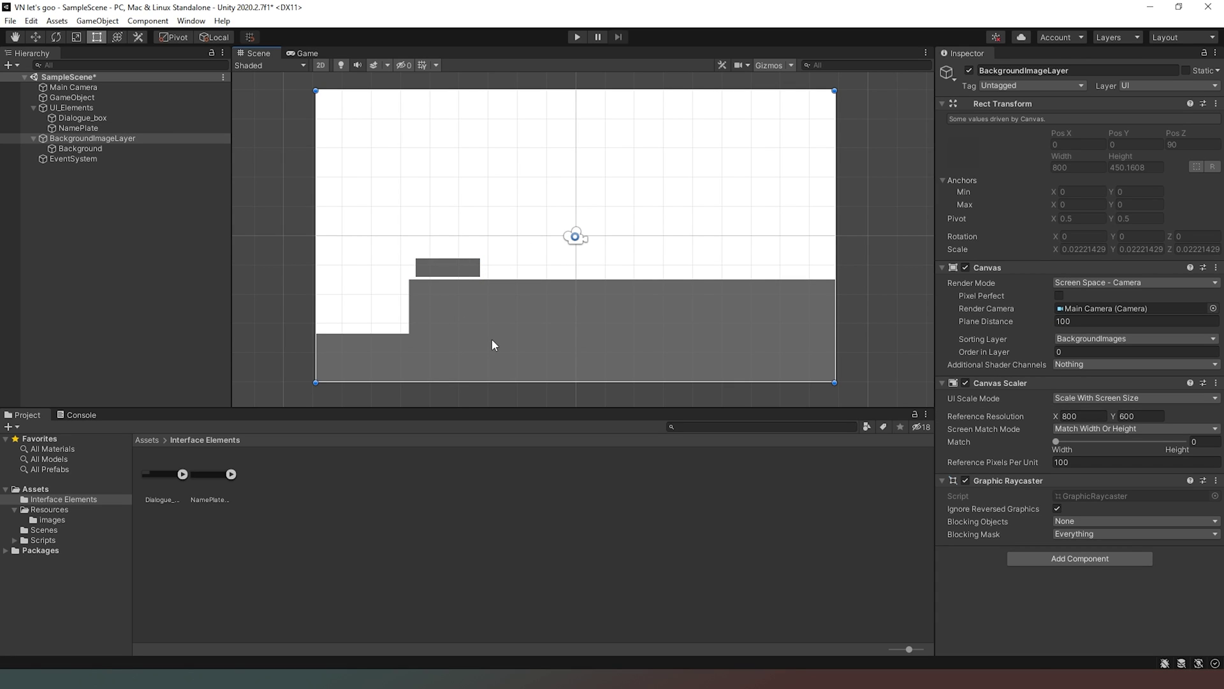
# - Play-test the scene to check the dialogue box and name plate over the background image, and stop it
pyautogui.click(576, 37)
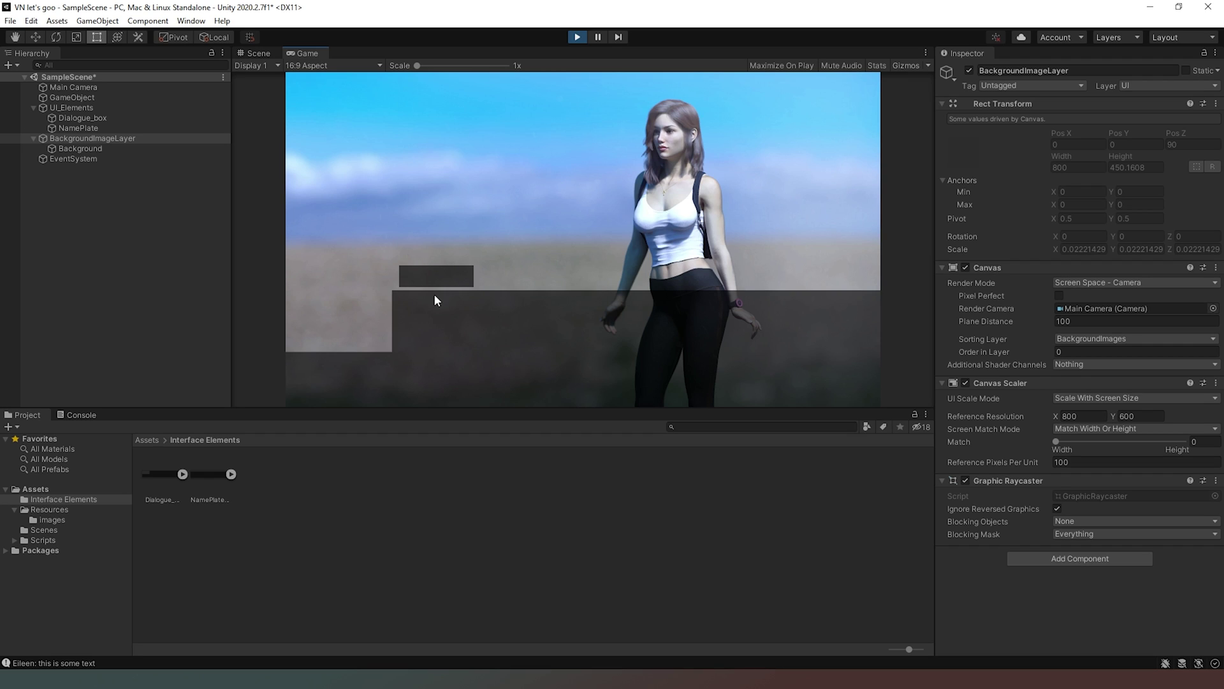
pyautogui.click(577, 36)
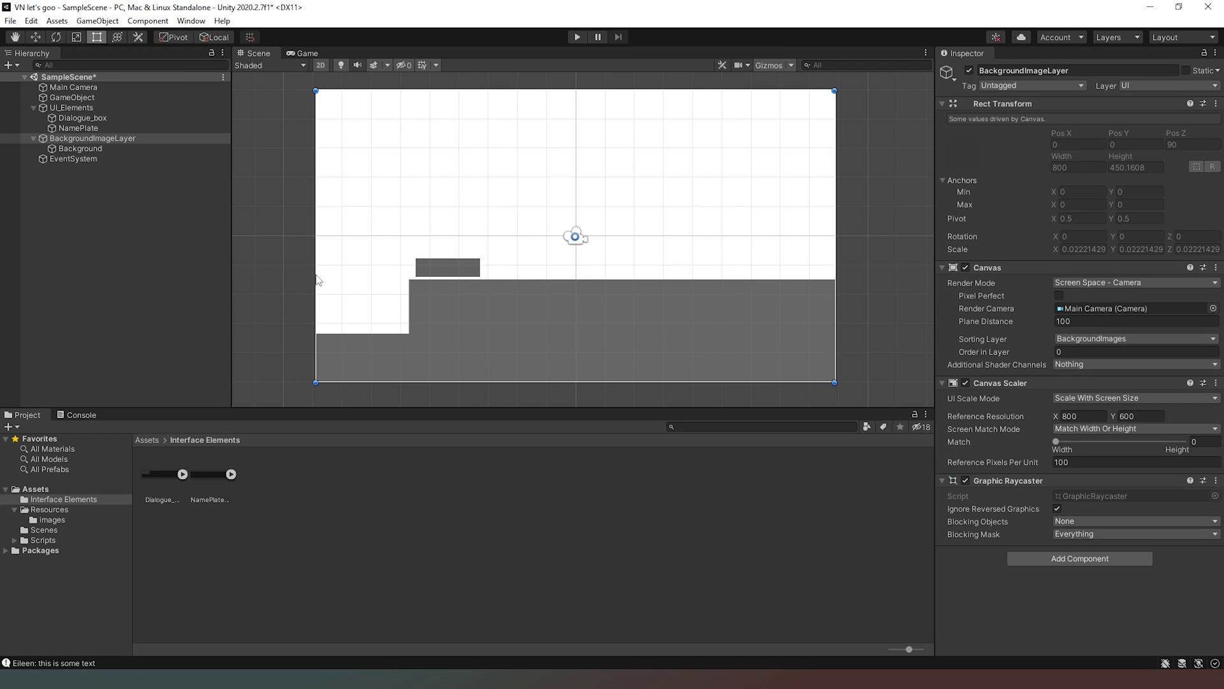
# - Add a TextMeshPro text as a child of Dialogue_box and import the TMP Essentials
pyautogui.rightClick(88, 122)
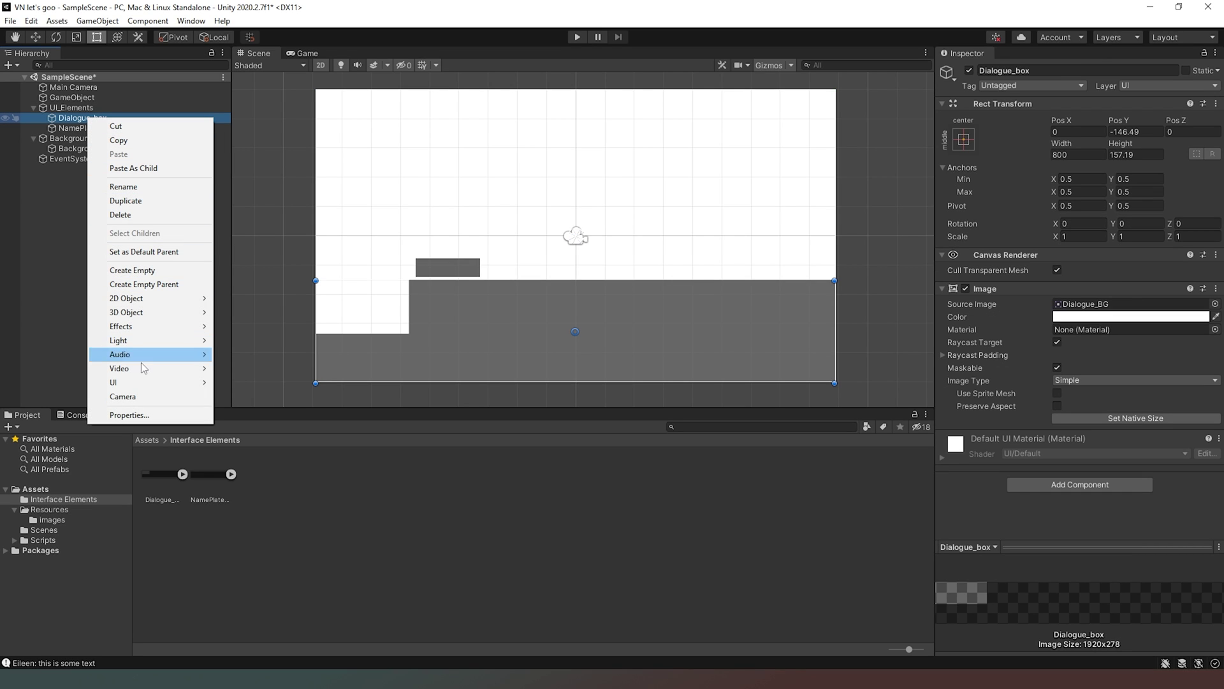
pyautogui.moveTo(135, 380)
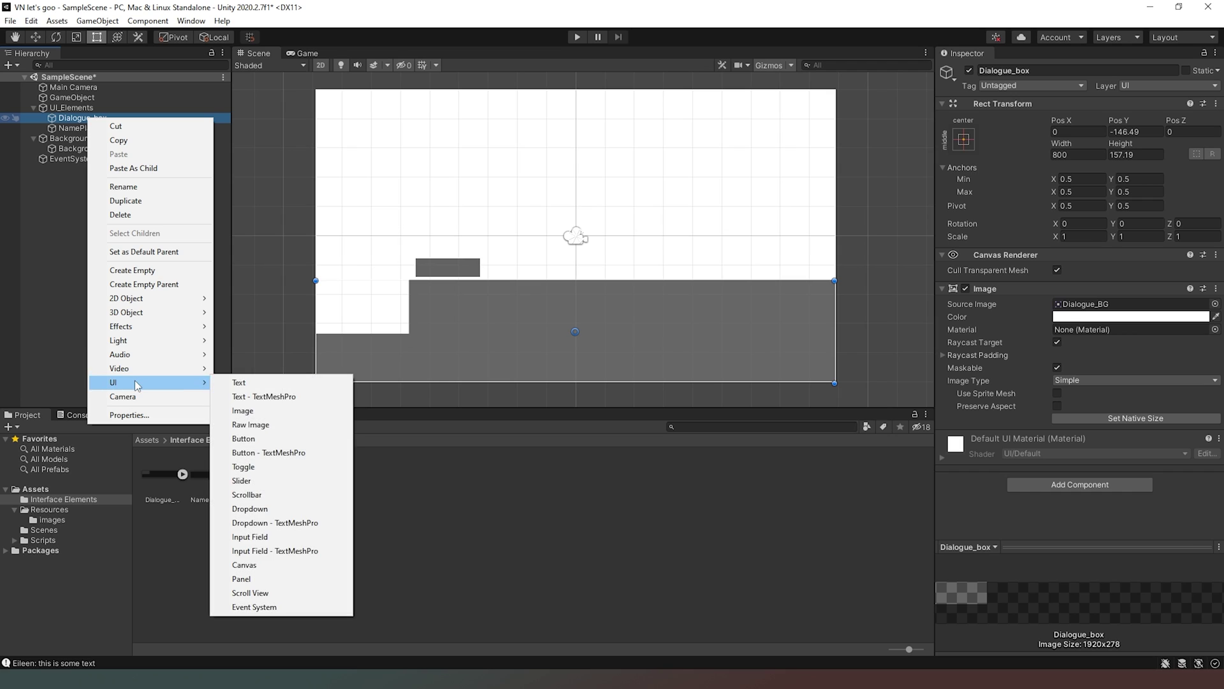
pyautogui.click(291, 397)
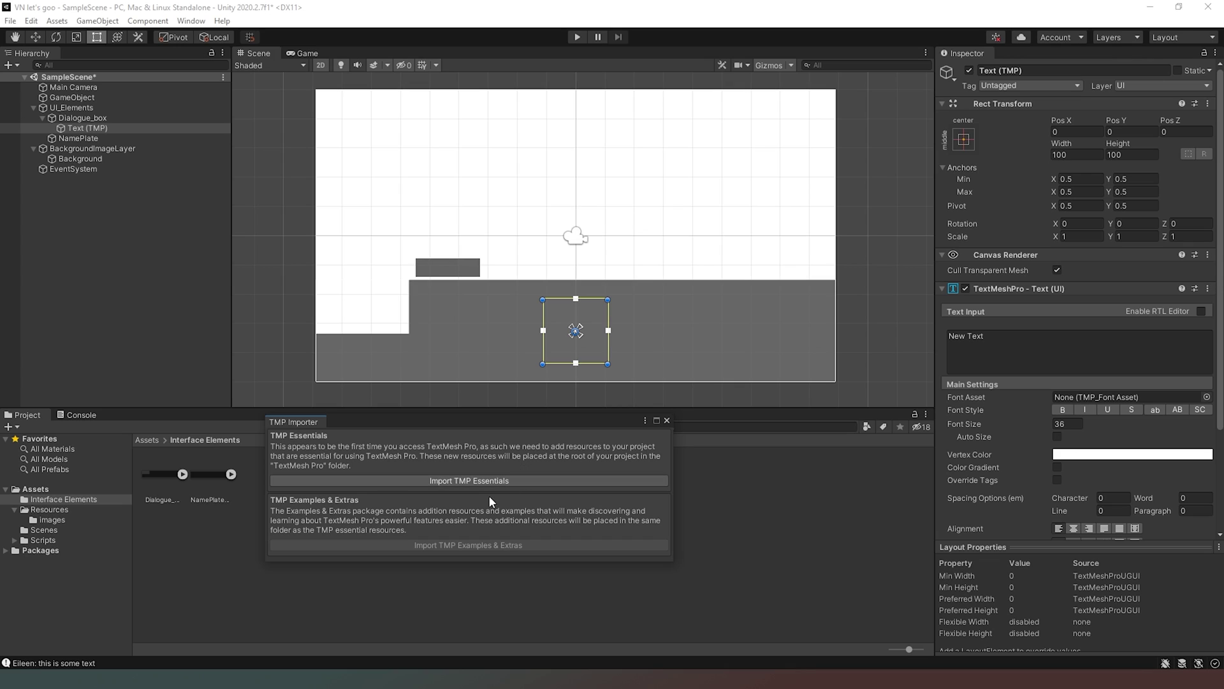
pyautogui.click(460, 483)
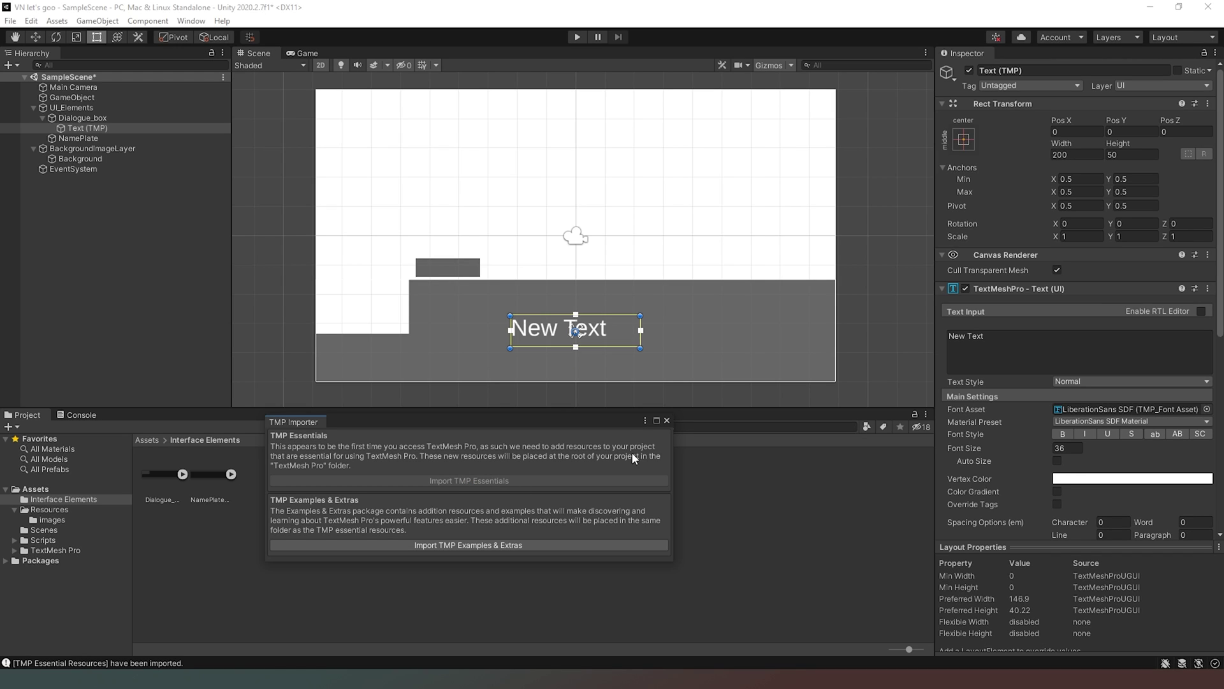
pyautogui.click(667, 421)
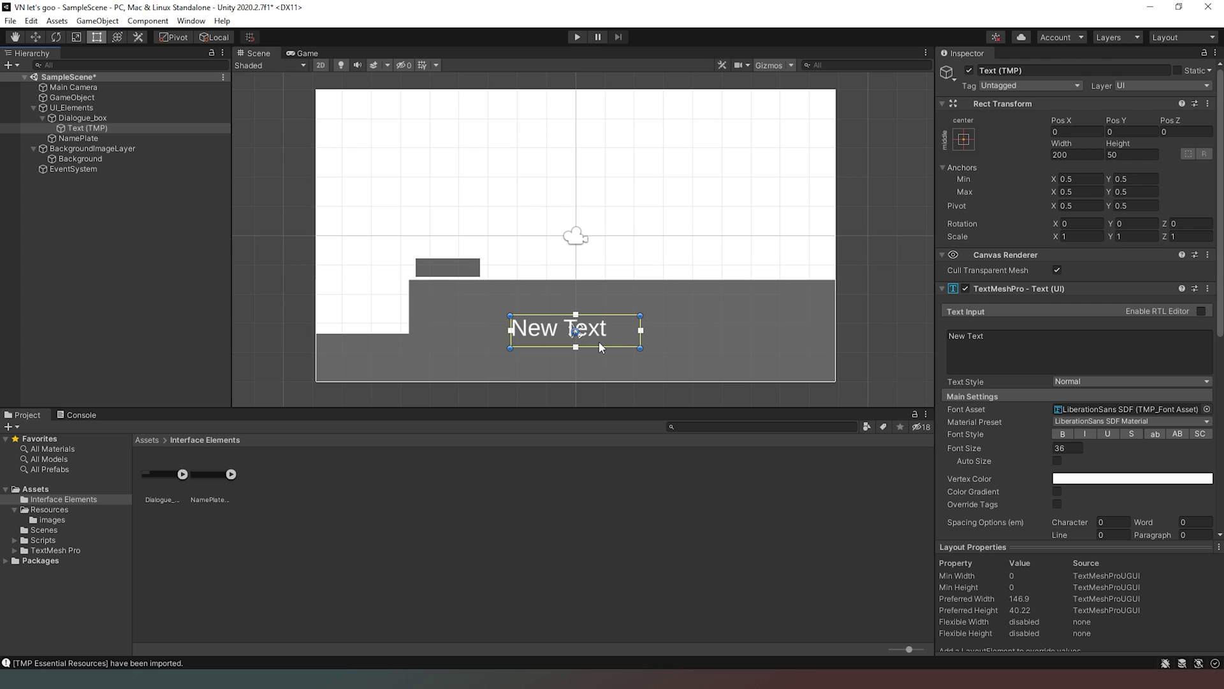
# - Fit the text area, about 492 by 153, over the raised part of the dialogue box and reduce its font size to about 20.85
pyautogui.moveTo(610, 334); pyautogui.dragTo(507, 300)
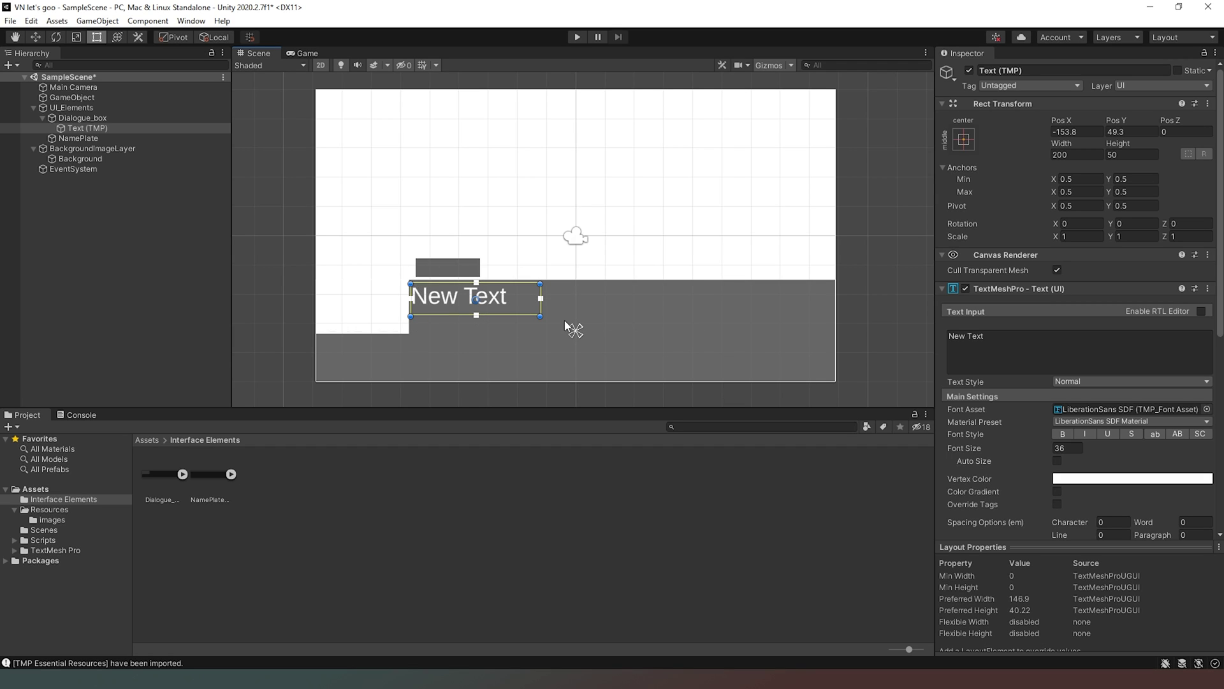
pyautogui.moveTo(542, 317); pyautogui.dragTo(730, 381)
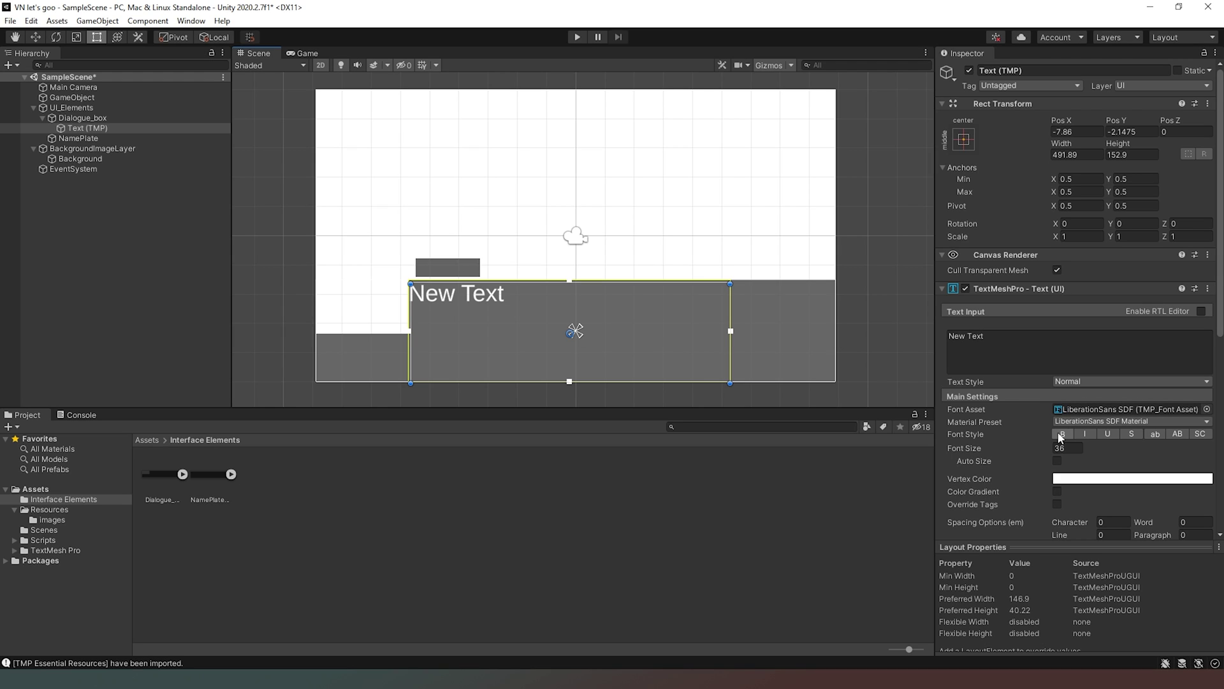
pyautogui.moveTo(974, 455); pyautogui.dragTo(647, 461)
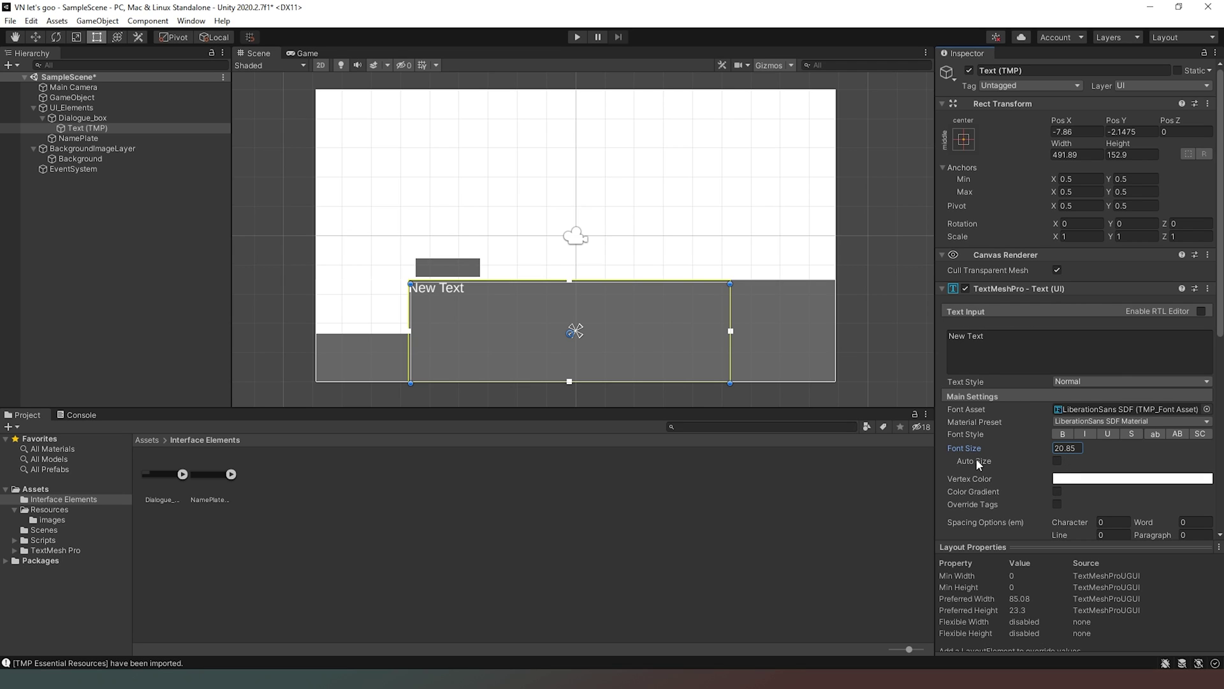
# - Set the dialogue text's overflow mode to Ellipsis
pyautogui.scroll(-5, 977, 458)
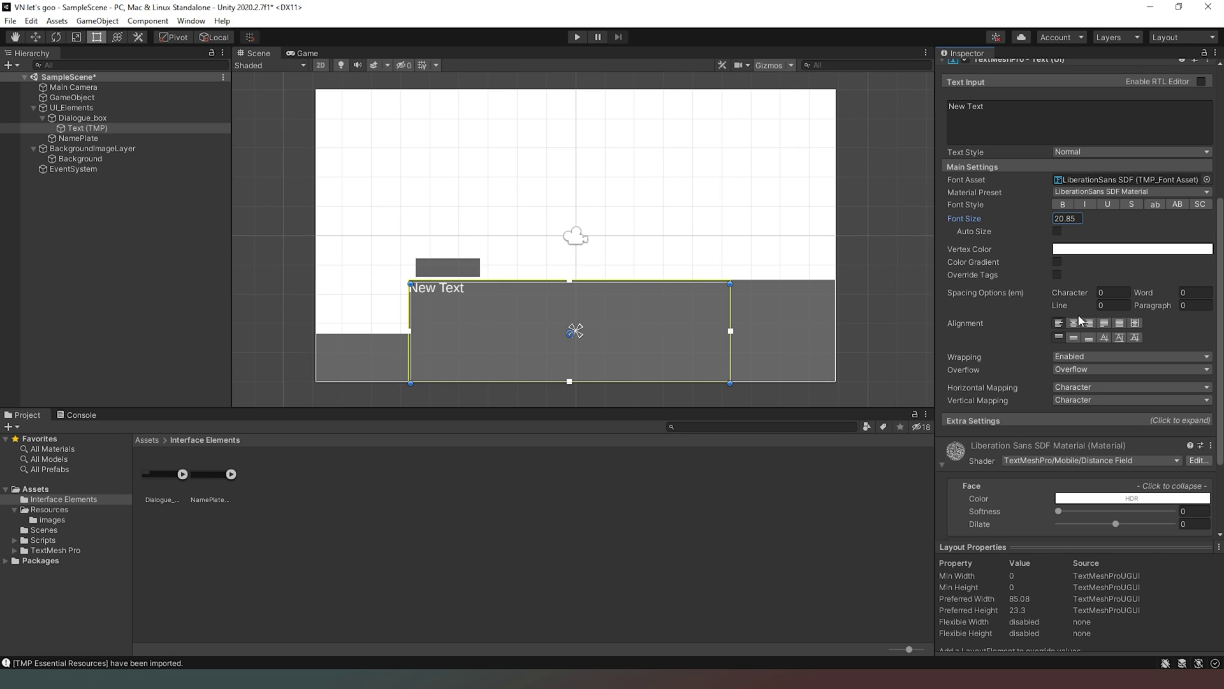
pyautogui.scroll(-3, 999, 322)
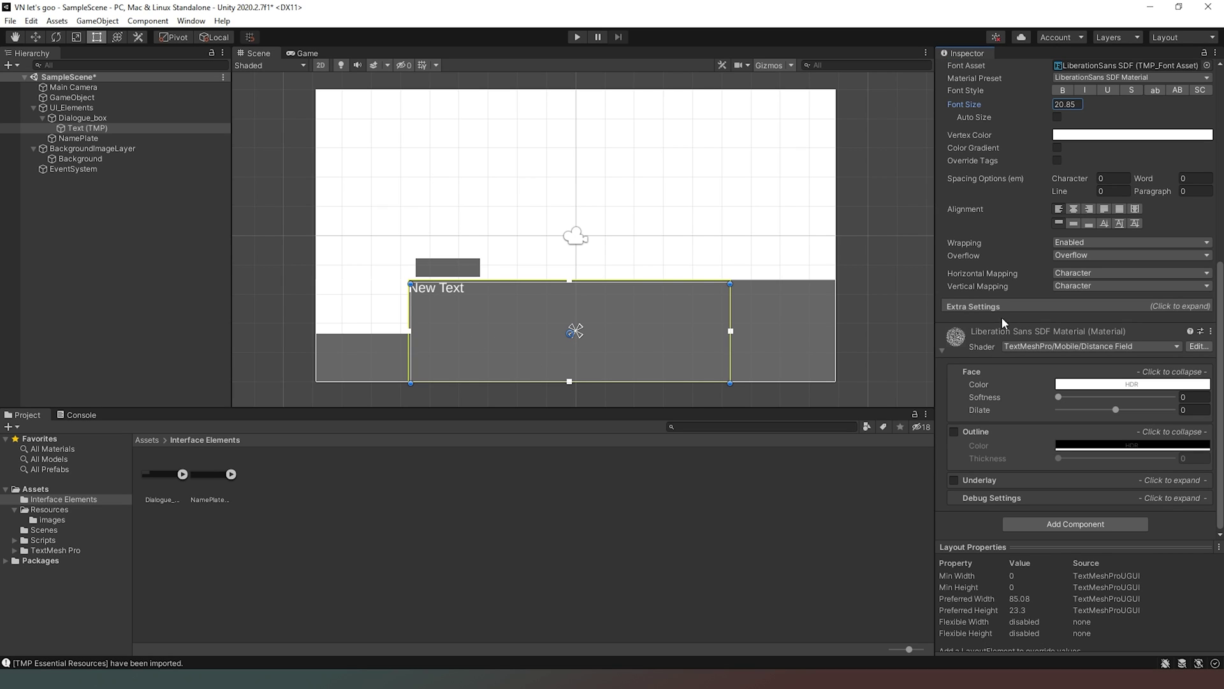
pyautogui.click(1098, 256)
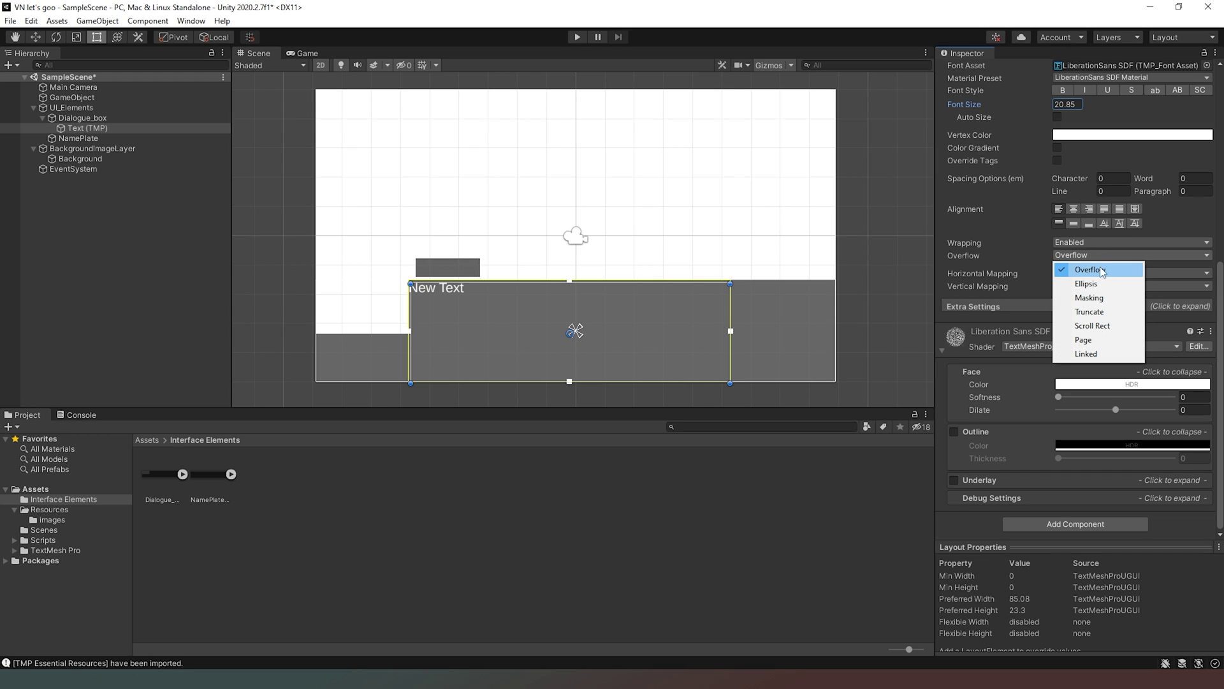
pyautogui.click(1100, 284)
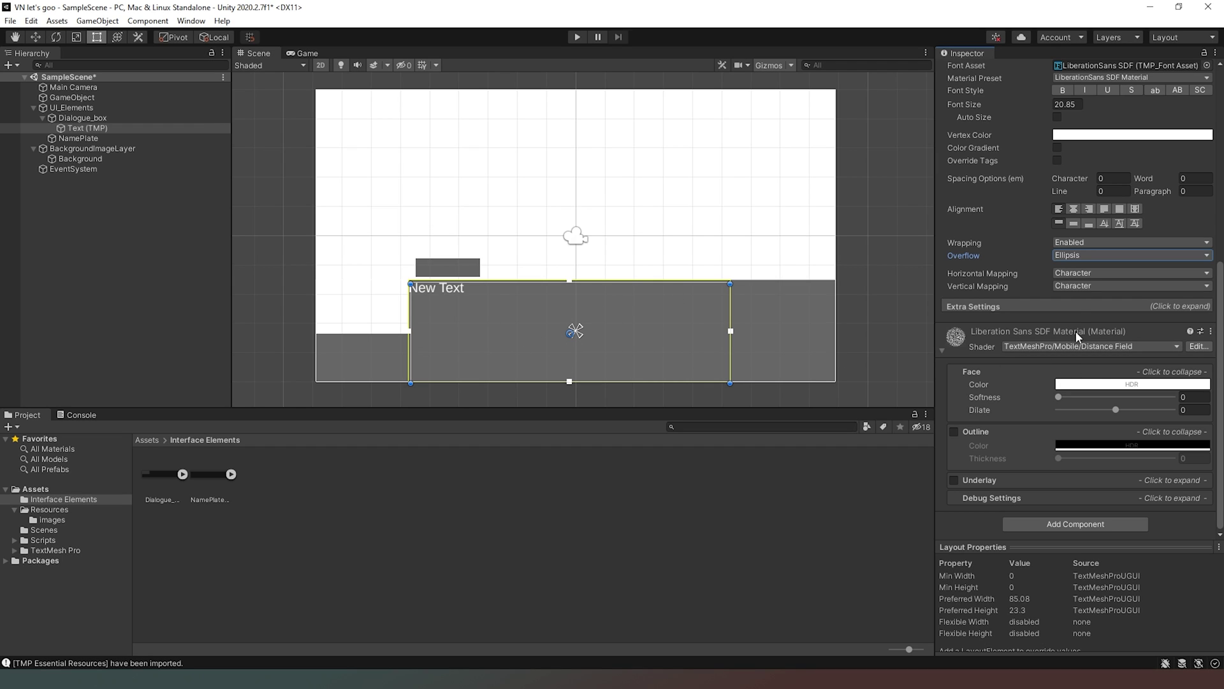
# - Set the dialogue text's left, top, right and bottom margins to 5 in the extra settings
pyautogui.click(1048, 306)
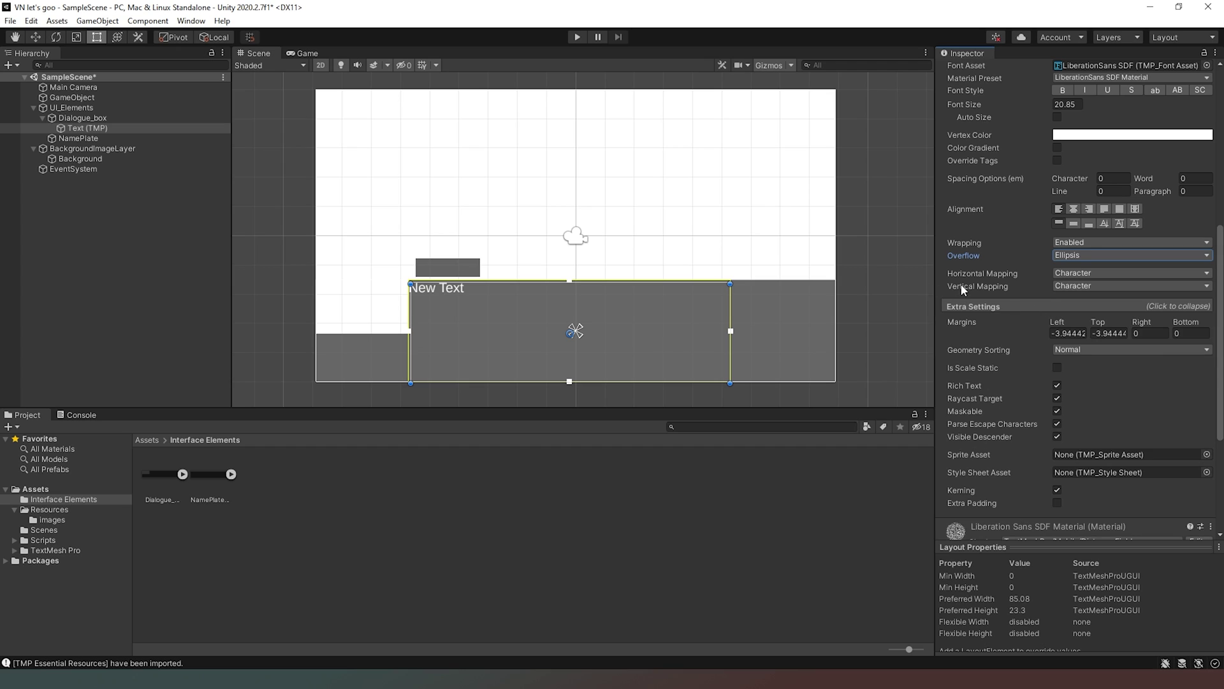
pyautogui.click(1063, 332)
pyautogui.write('5')
pyautogui.press('Tab')
pyautogui.write('5')
pyautogui.press('Tab')
pyautogui.write('5')
pyautogui.press('Tab')
pyautogui.write('5')
pyautogui.press('Tab')
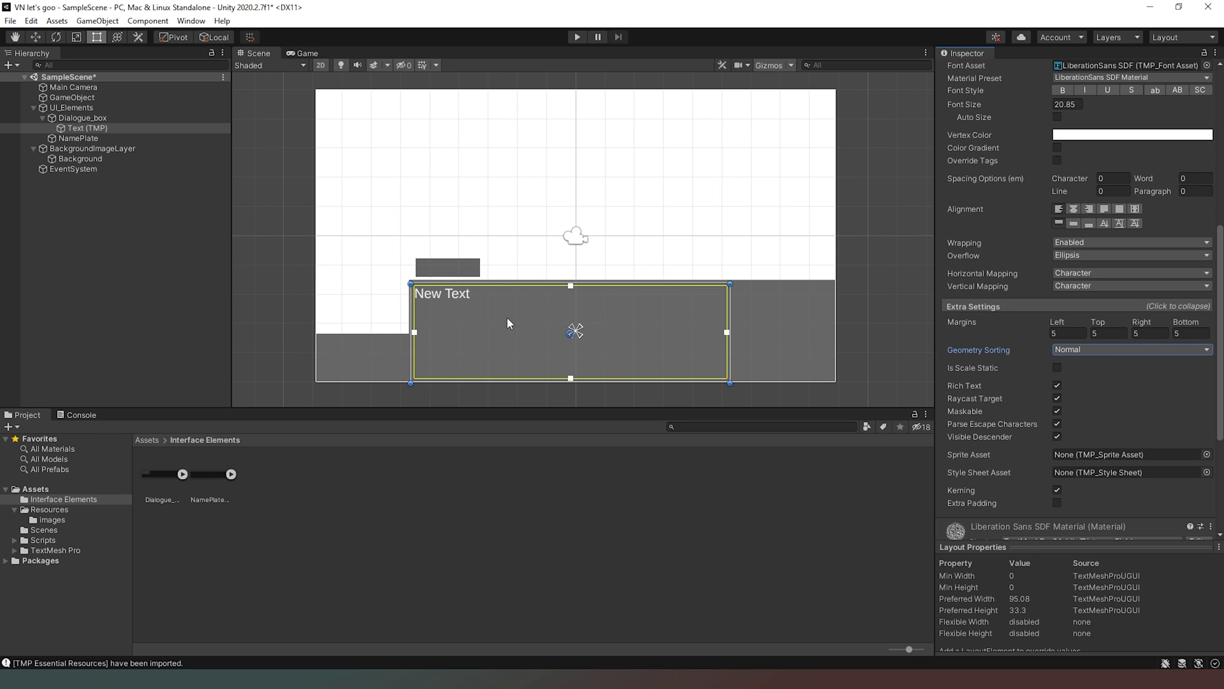
# - Review the dialogue text's settings and play-test the scene to check how the text looks in the dialogue box
pyautogui.scroll(10, 994, 290)
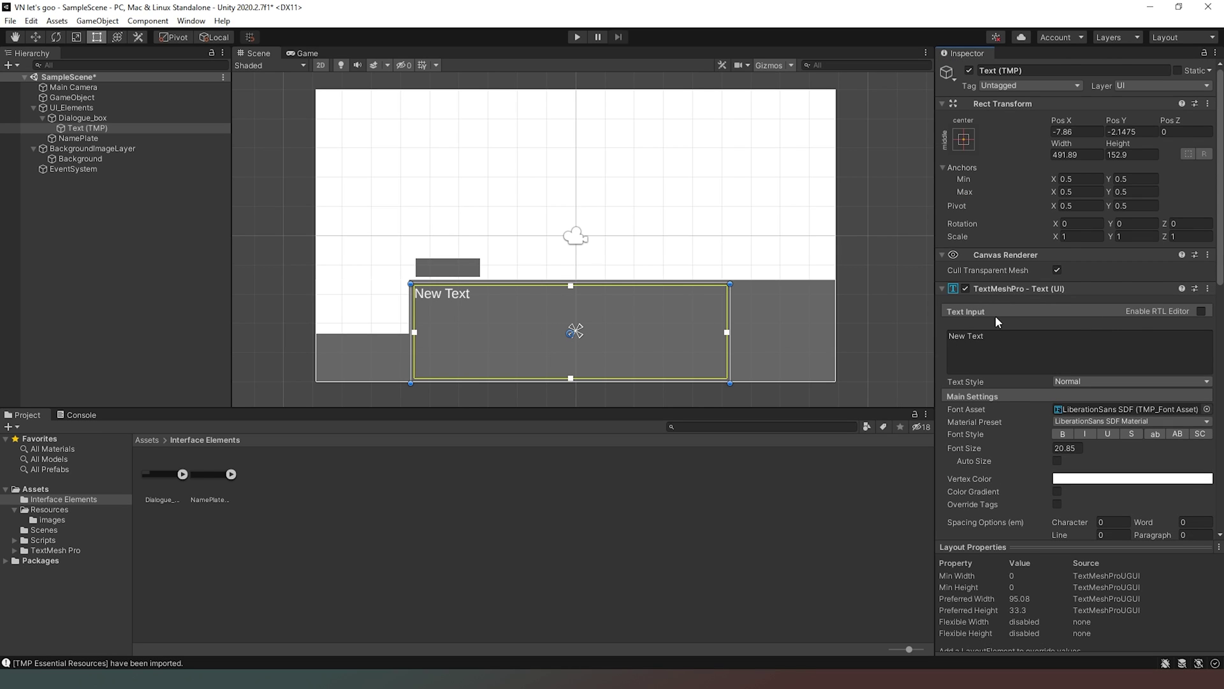
pyautogui.scroll(-6, 994, 315)
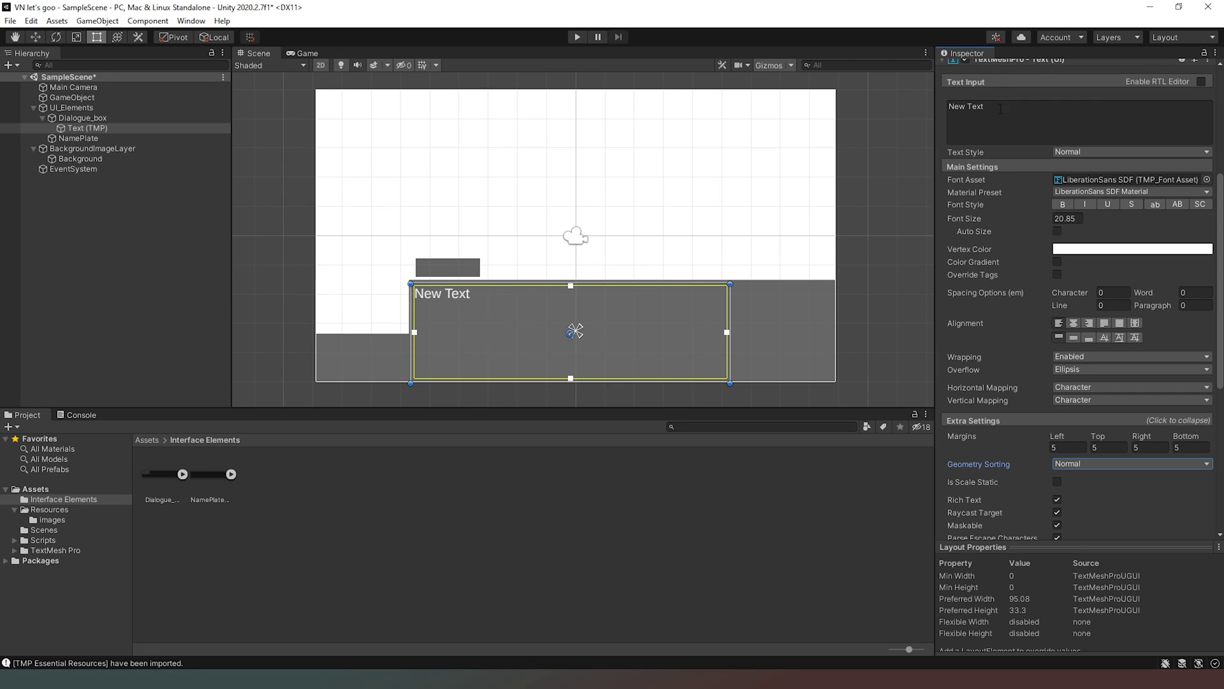
pyautogui.scroll(5, 1004, 271)
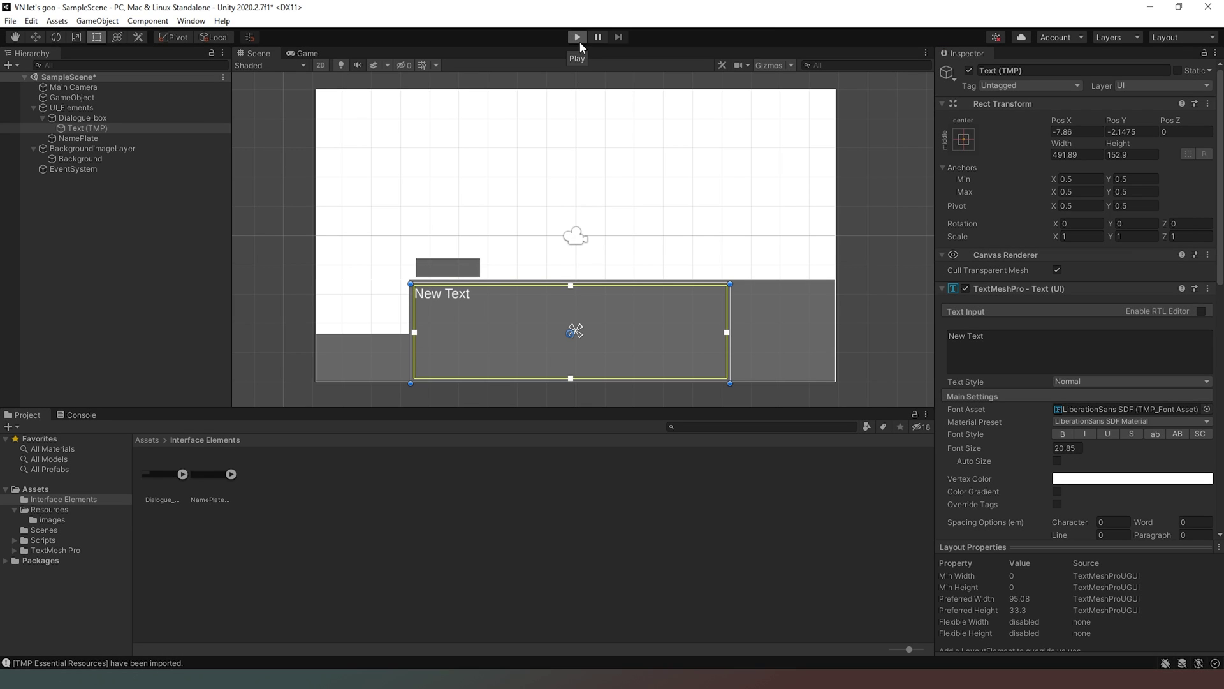
pyautogui.click(580, 41)
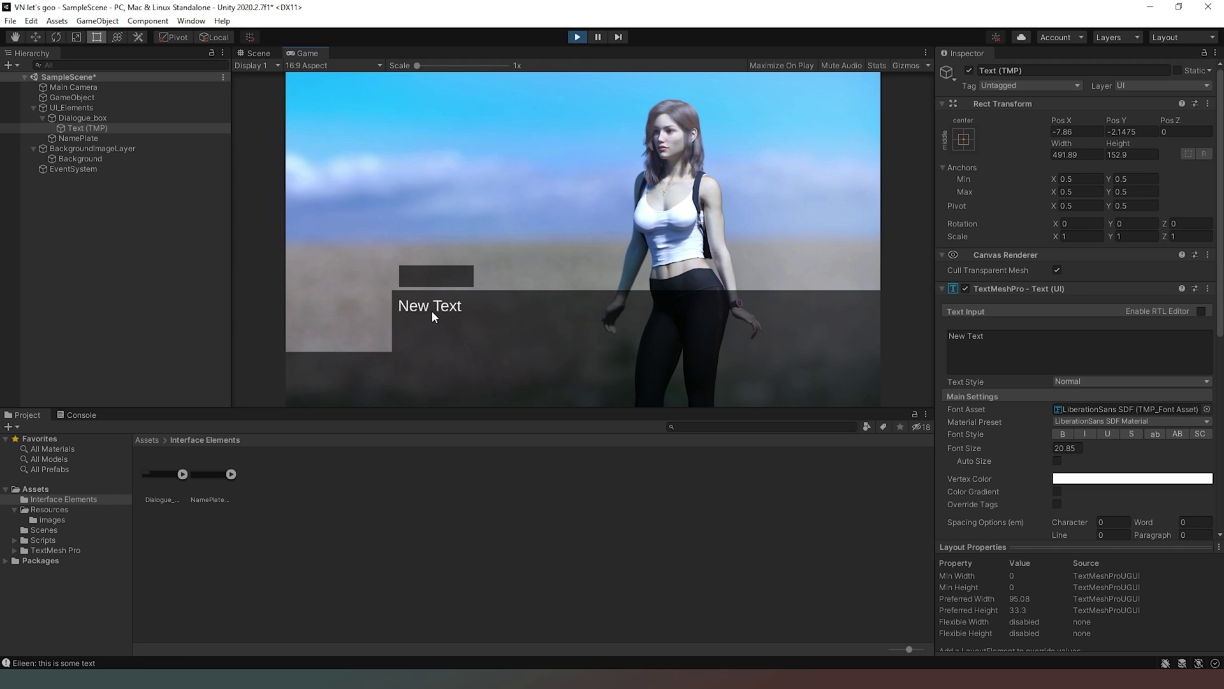
pyautogui.click(578, 37)
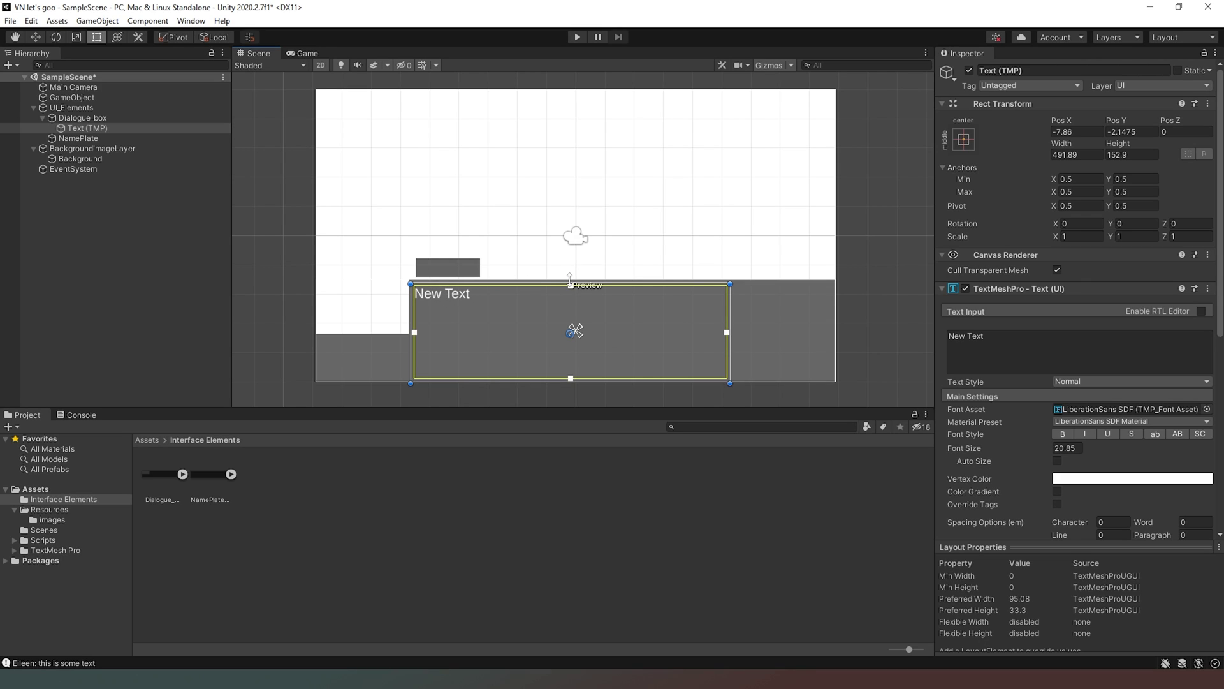
# - Adjust the text's top margin slightly in the scene and rename the text object as Dialogue_Text
pyautogui.moveTo(570, 279); pyautogui.dragTo(570, 279)
pyautogui.moveTo(571, 285)
pyautogui.mouseDown()
pyautogui.moveTo(577, 273)
pyautogui.moveTo(570, 288)
pyautogui.mouseUp()
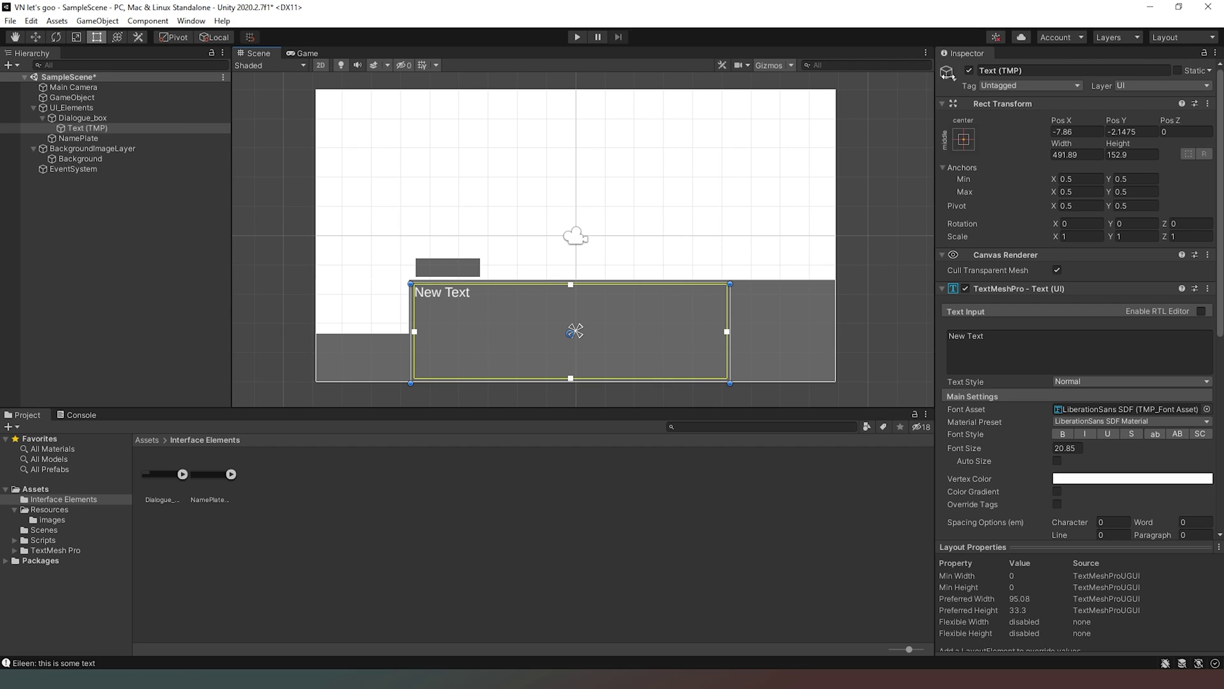
pyautogui.click(1035, 71)
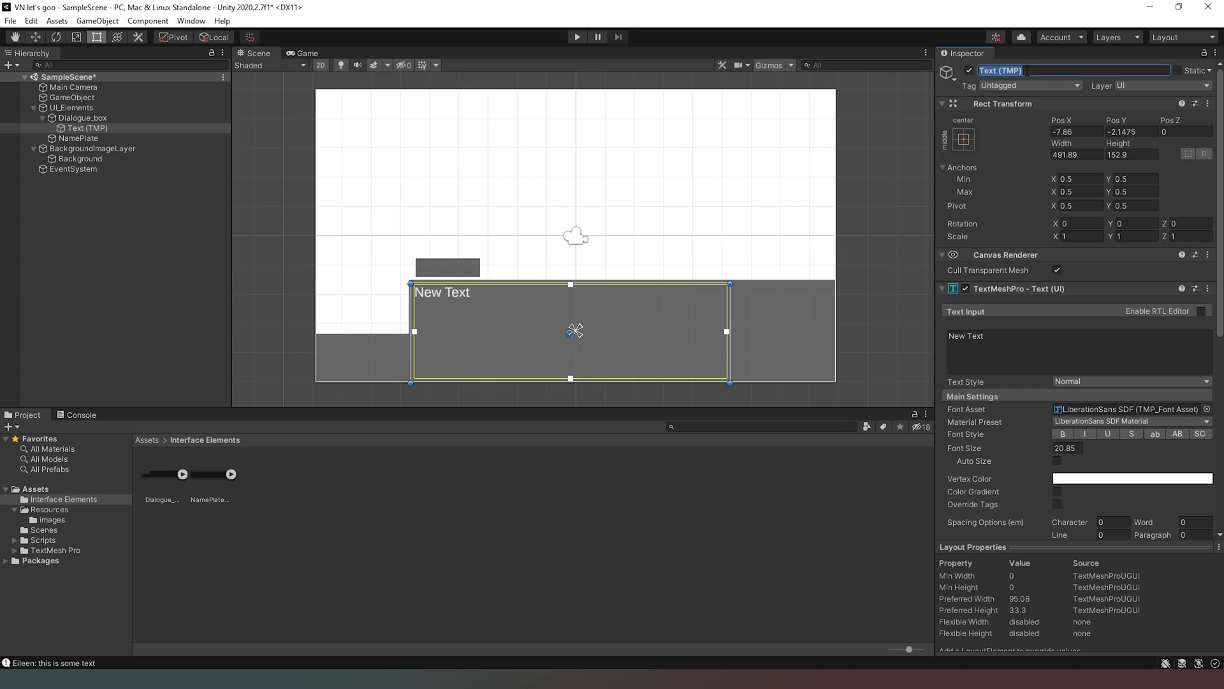
pyautogui.write('Dialogue_text')
pyautogui.click(1024, 71)
pyautogui.press('BackSpace')
pyautogui.write('T')
pyautogui.press('Return')
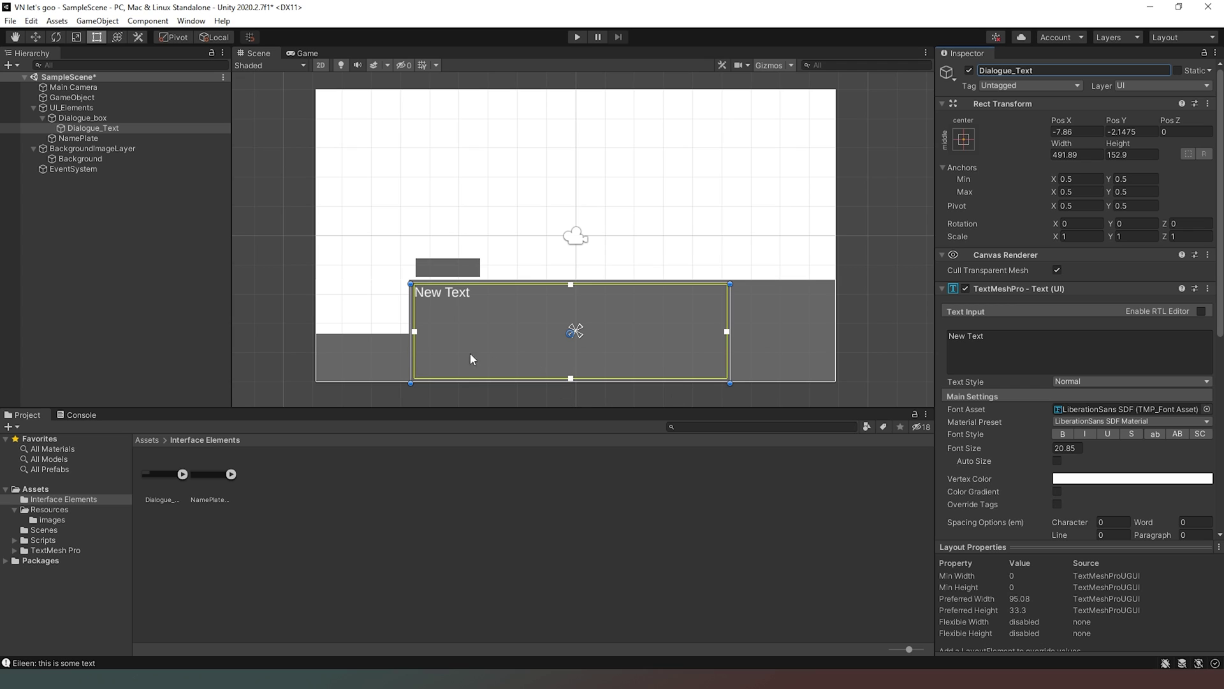
# - Add a TextMeshPro text as a child of NamePlate
pyautogui.click(78, 137)
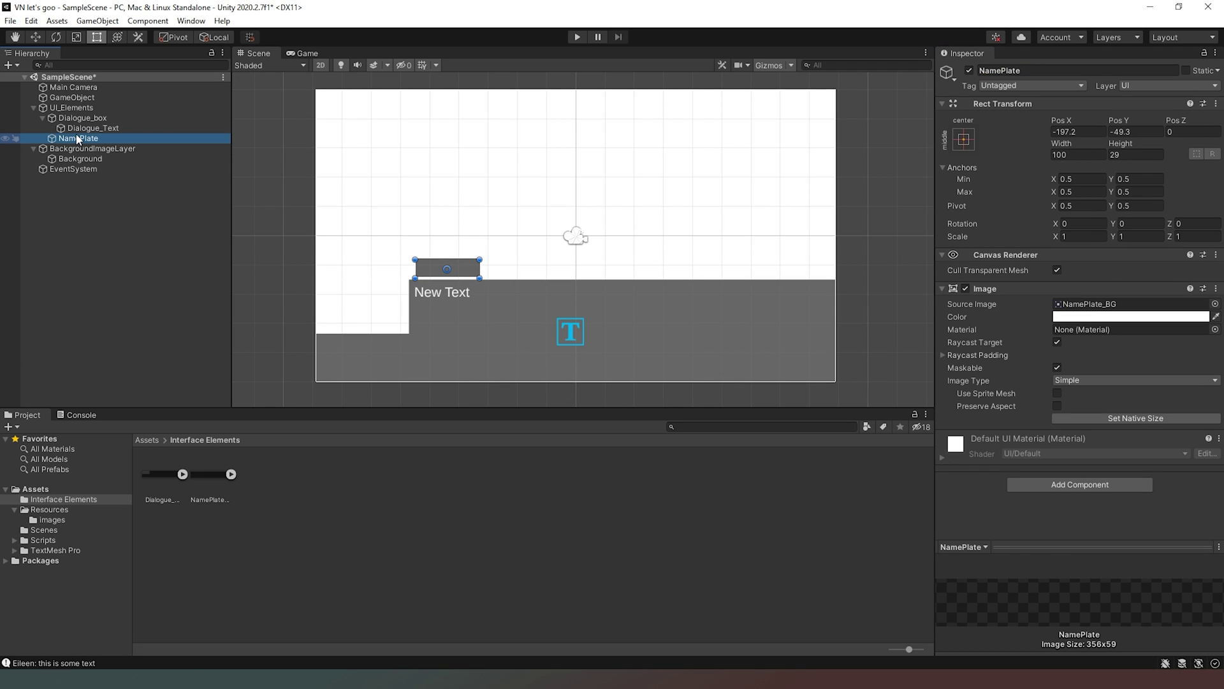
pyautogui.rightClick(87, 136)
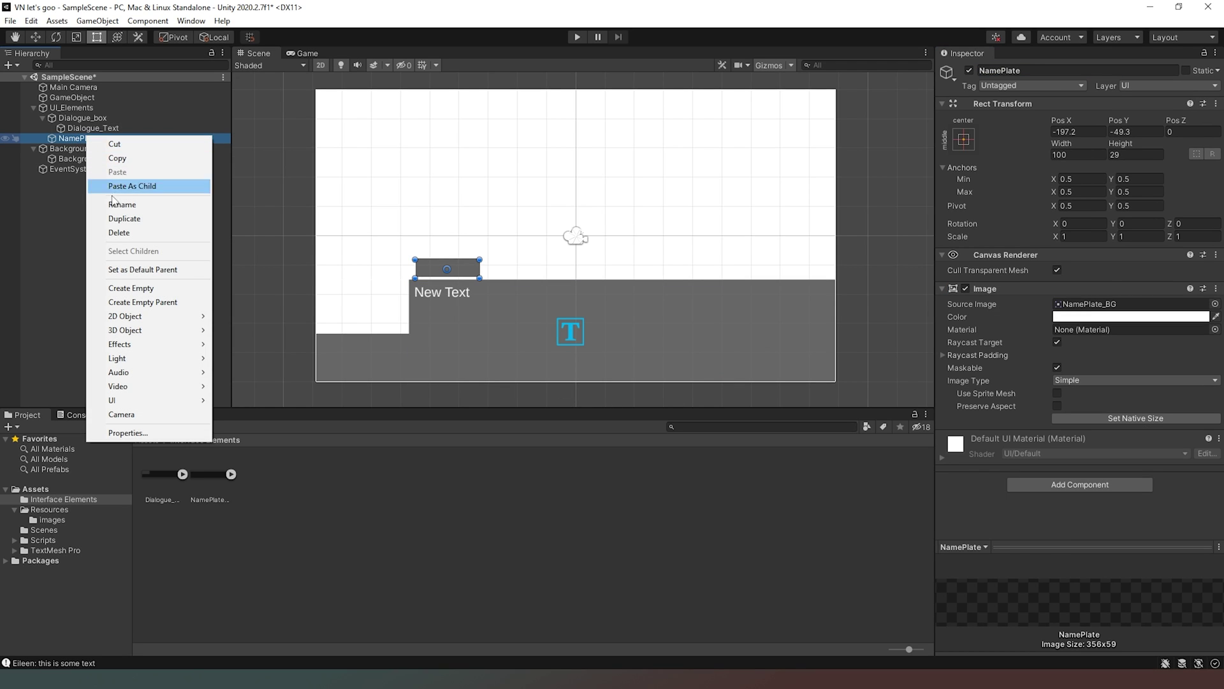
pyautogui.moveTo(159, 400)
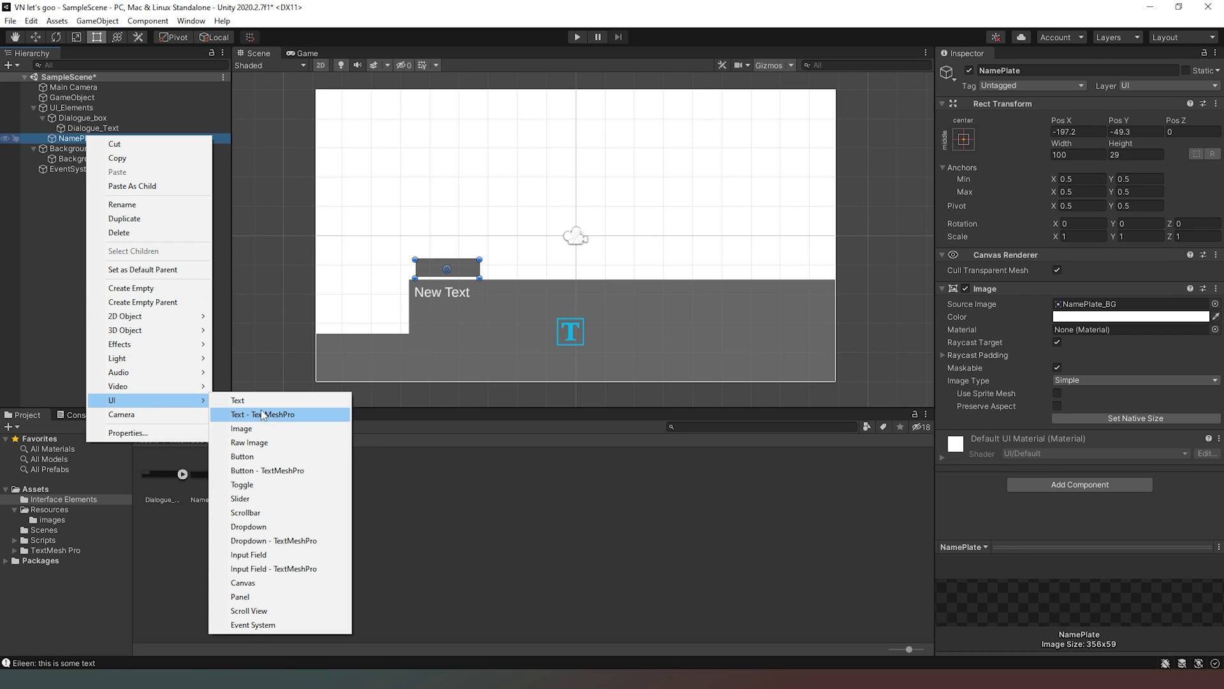
pyautogui.click(264, 415)
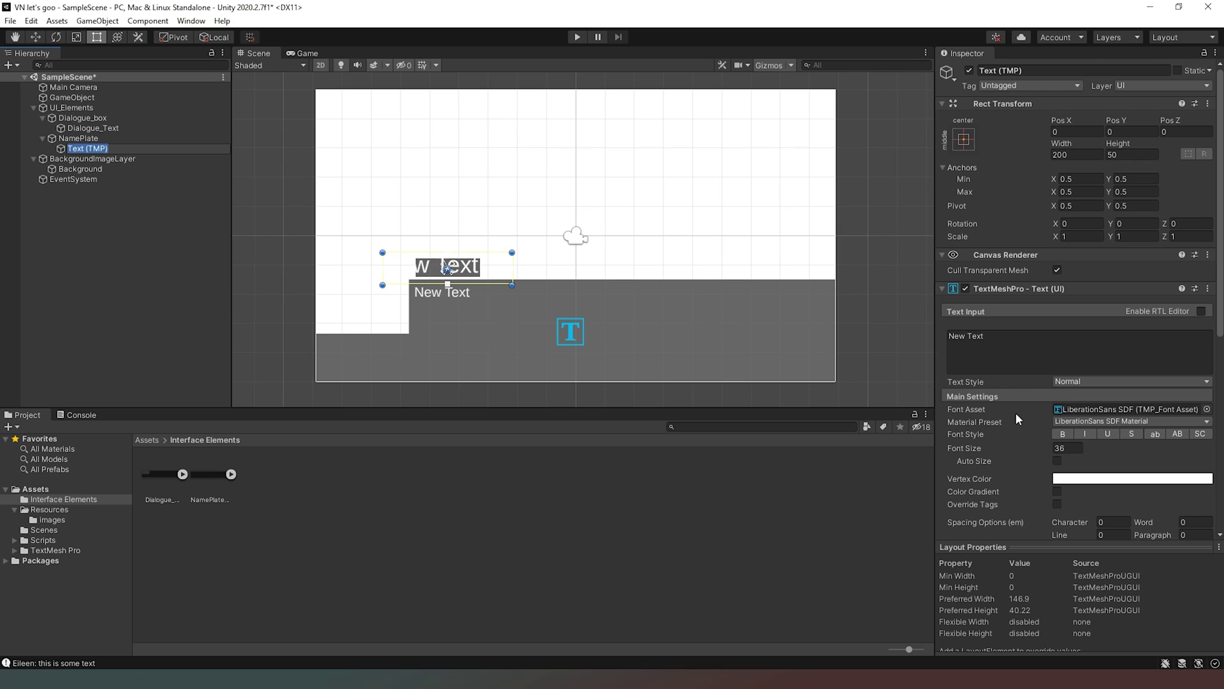
# - Fit the name text to the name plate at 100 by 29 and reduce its font size to about 18.4
pyautogui.moveTo(1000, 446); pyautogui.dragTo(732, 435)
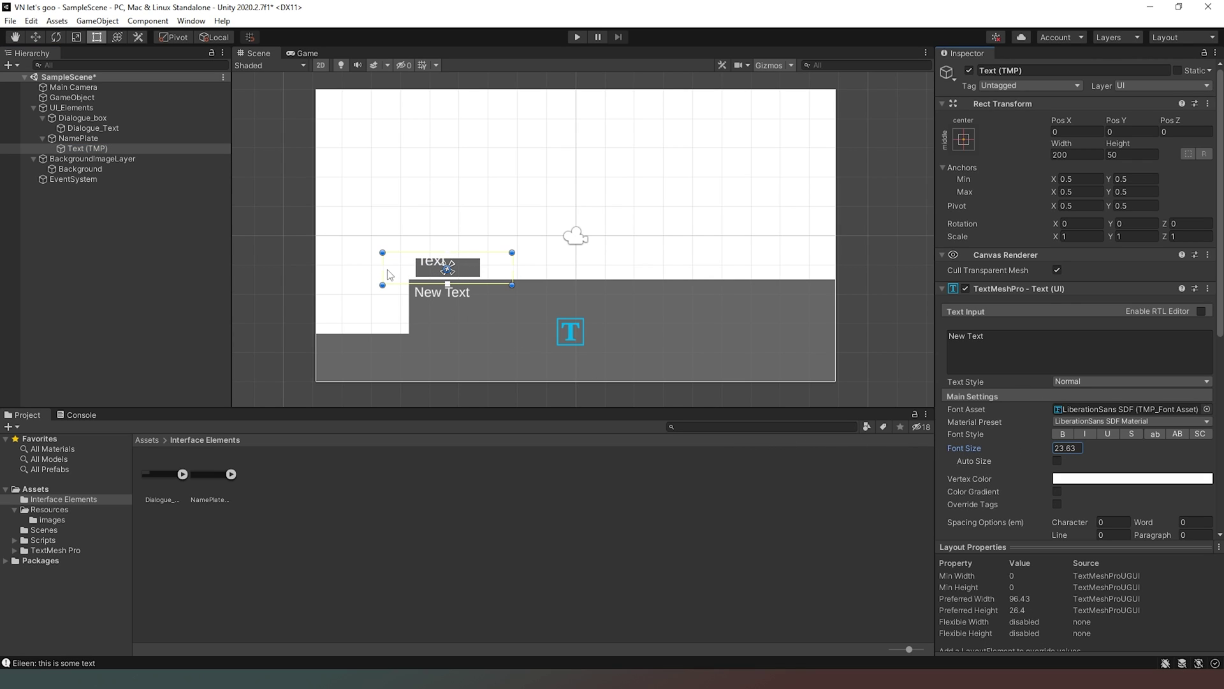
pyautogui.moveTo(462, 250); pyautogui.dragTo(502, 278)
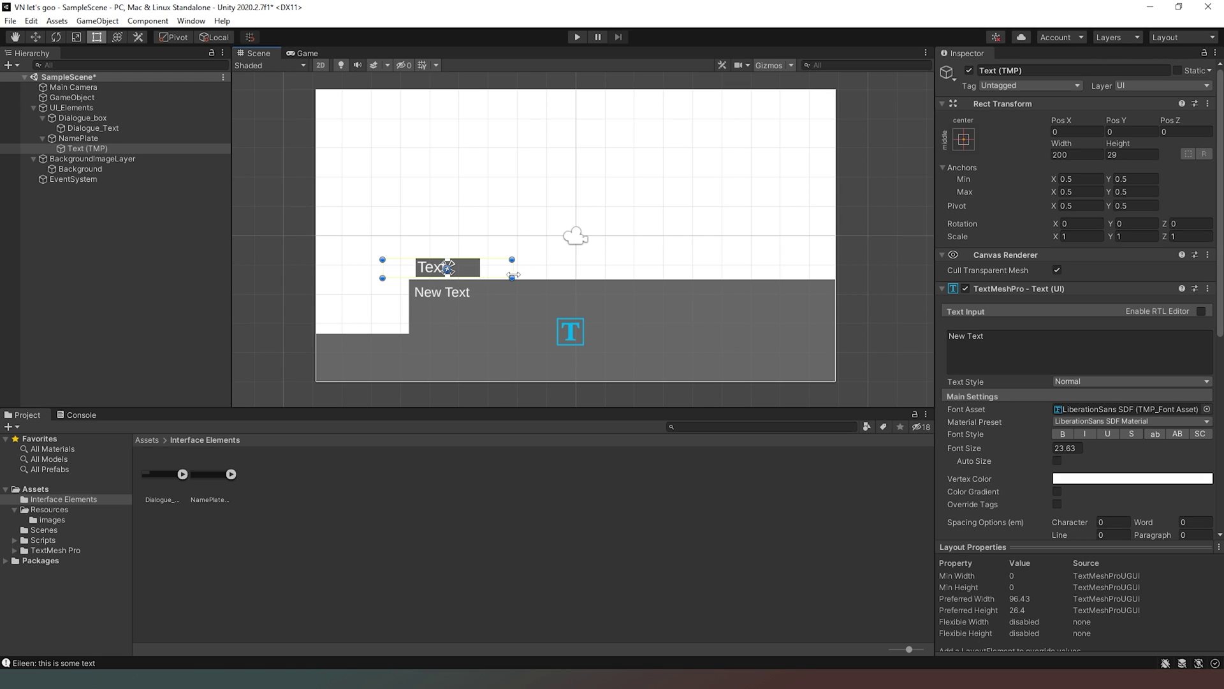
pyautogui.moveTo(513, 275); pyautogui.dragTo(483, 274)
pyautogui.moveTo(382, 268); pyautogui.dragTo(412, 270)
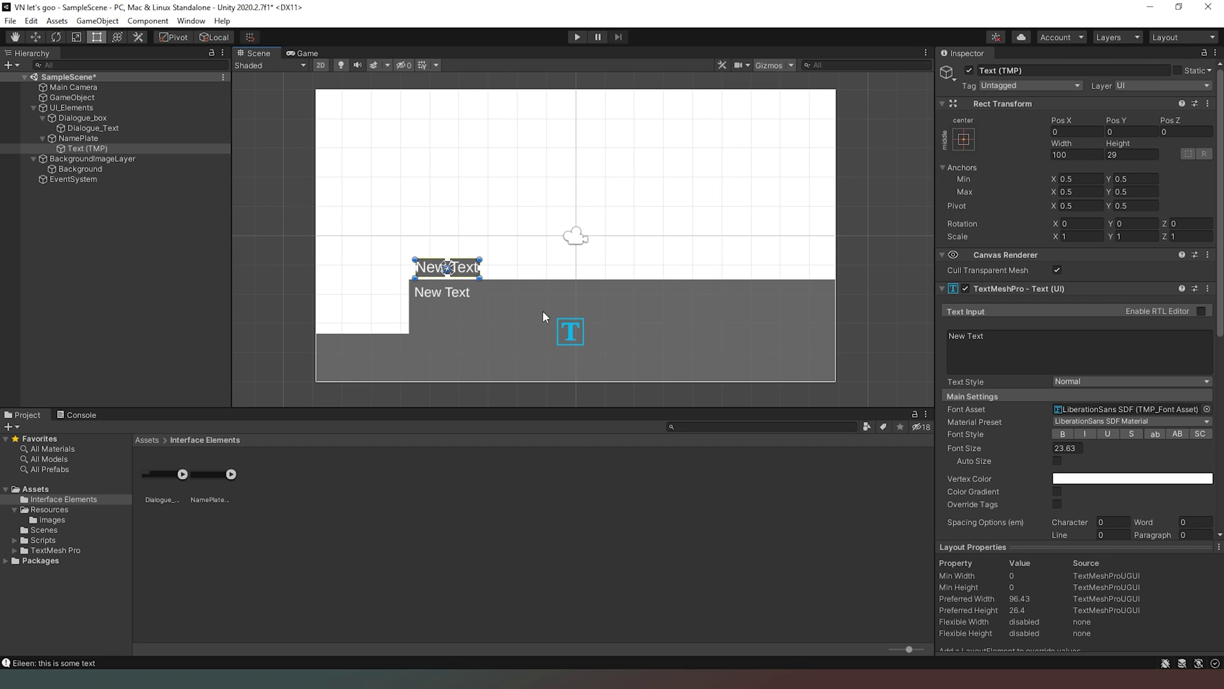
pyautogui.moveTo(985, 450); pyautogui.dragTo(959, 450)
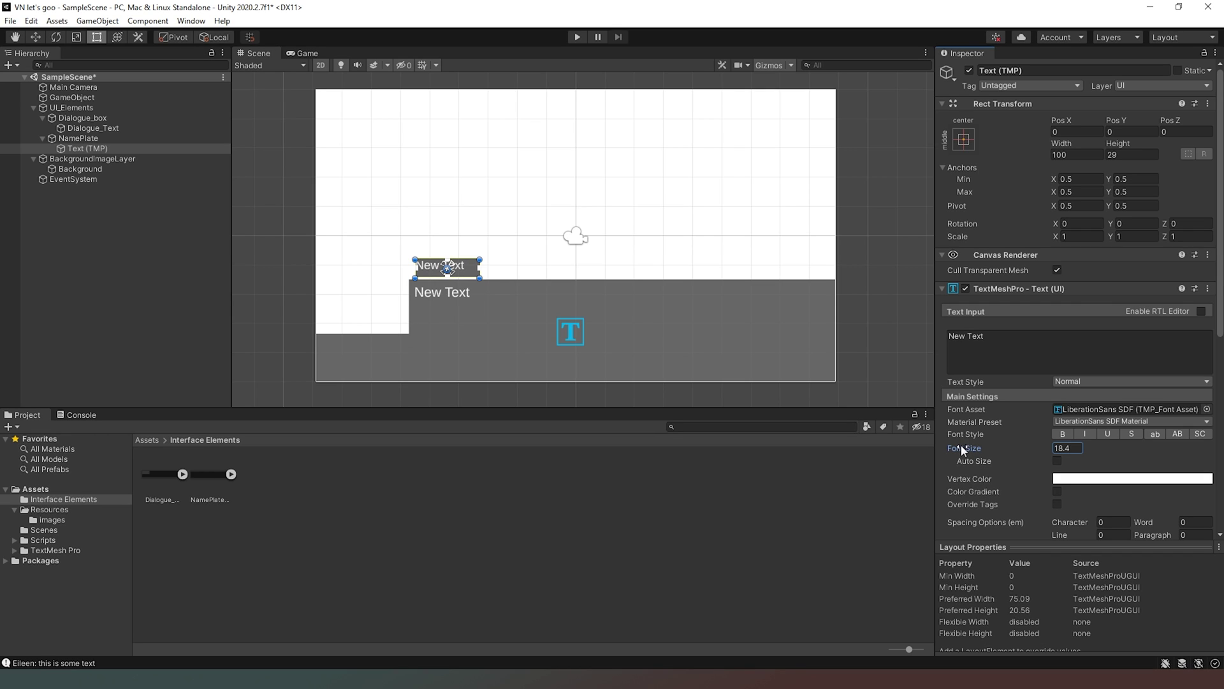
# - Align the name plate text vertically to the middle
pyautogui.scroll(-8, 1019, 503)
pyautogui.scroll(3, 1035, 300)
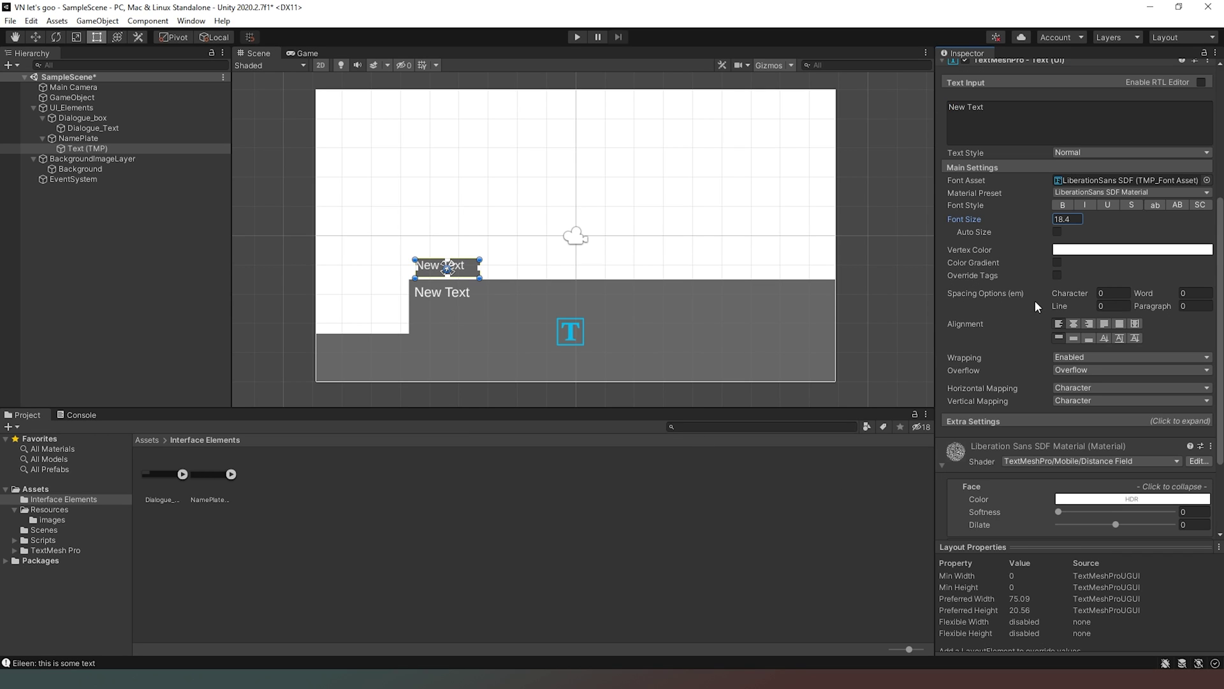
pyautogui.click(1074, 340)
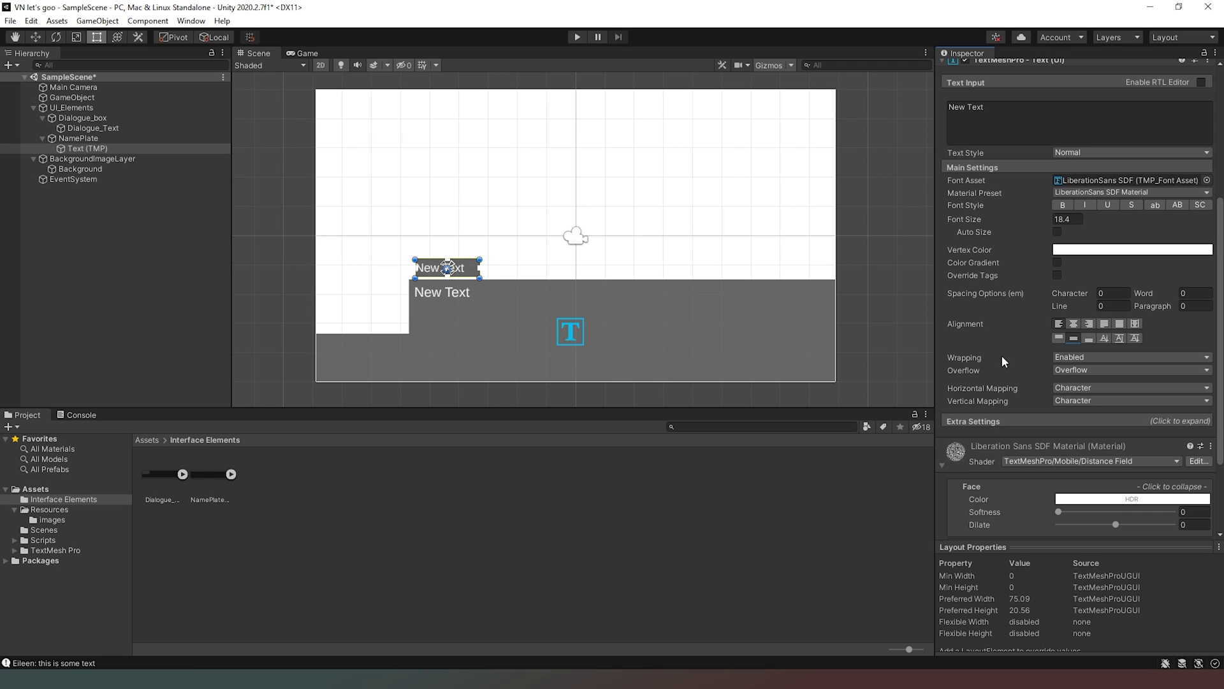
# - Set the name plate text's margins to 10 left, 5 top and 5 right in the extra settings
pyautogui.click(1004, 420)
pyautogui.click(1062, 448)
pyautogui.write('10')
pyautogui.press('Tab')
pyautogui.write('5')
pyautogui.press('Tab')
pyautogui.write('5')
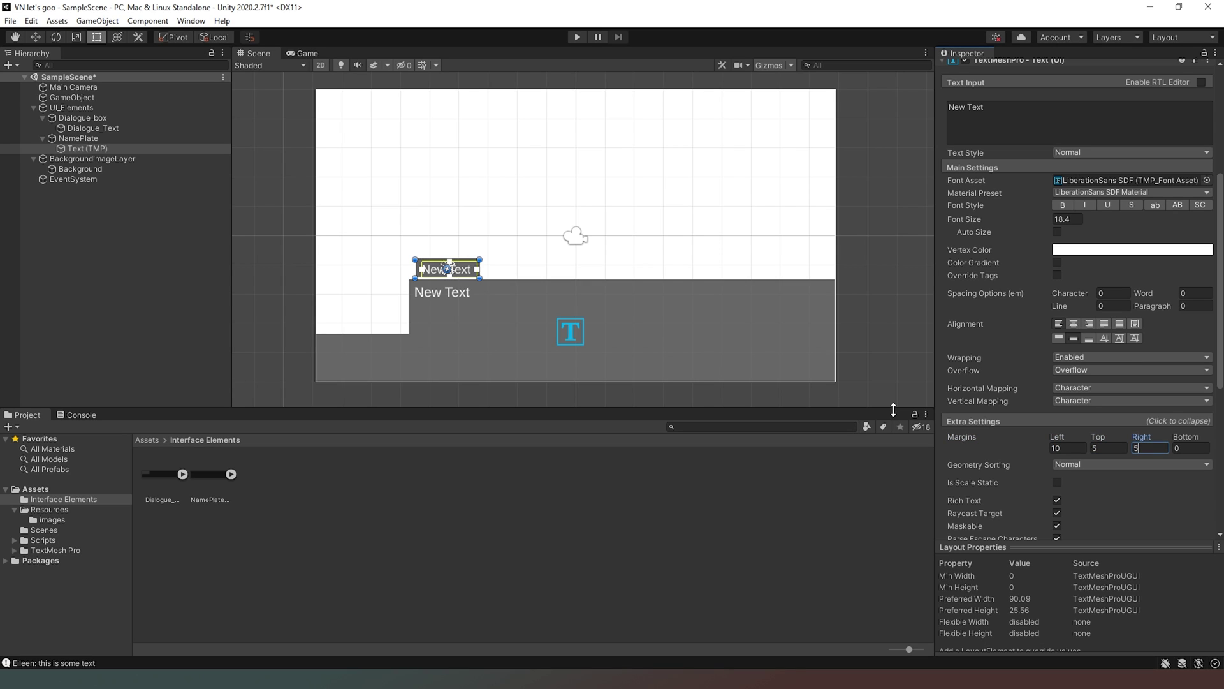
# - Set the name plate text's right margin to 10 and its bottom margin to 5
pyautogui.press('BackSpace')
pyautogui.write('10')
pyautogui.press('Tab')
pyautogui.write('5')
pyautogui.press('Tab')
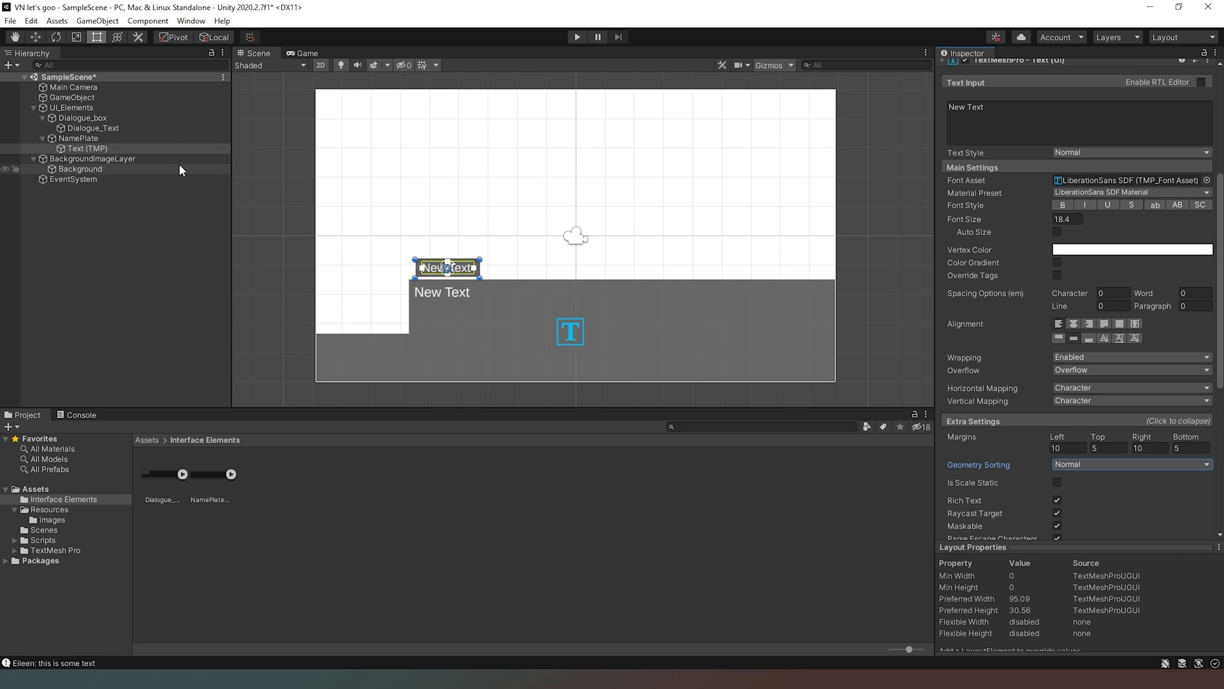
# - Widen the name plate and anchor its text to the middle left, extending the text to the plate's left edge at about 133 wide
pyautogui.click(99, 139)
pyautogui.moveTo(480, 268); pyautogui.dragTo(526, 269)
pyautogui.click(87, 148)
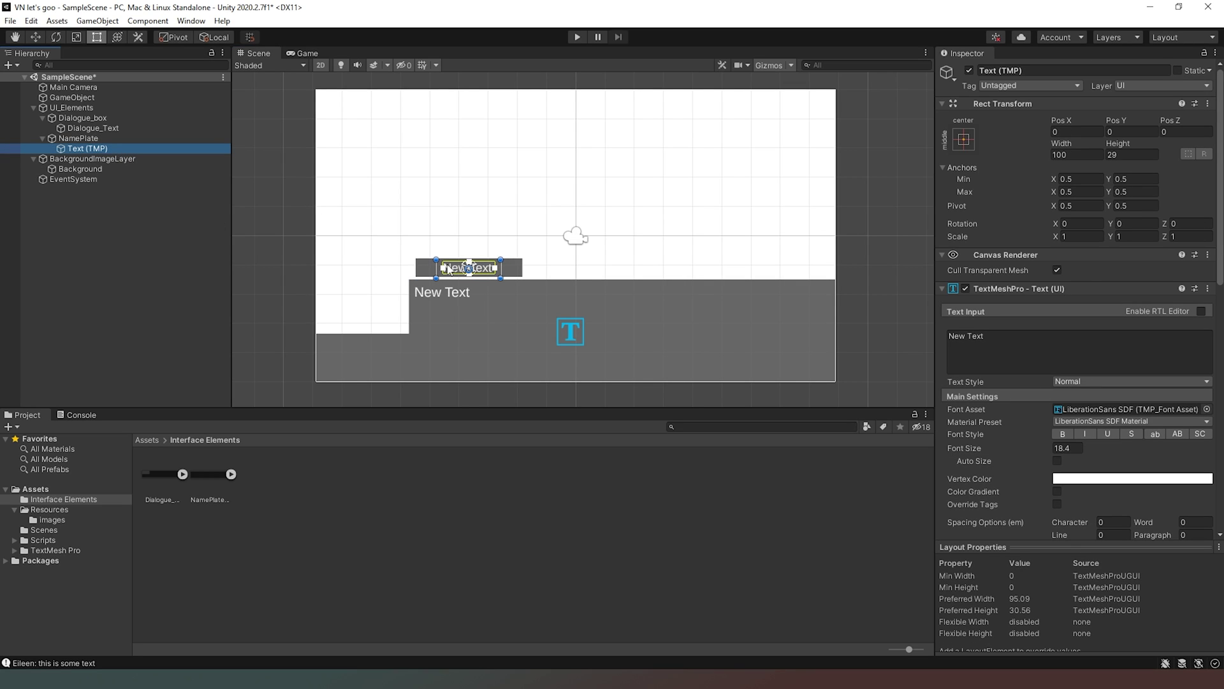
pyautogui.click(972, 144)
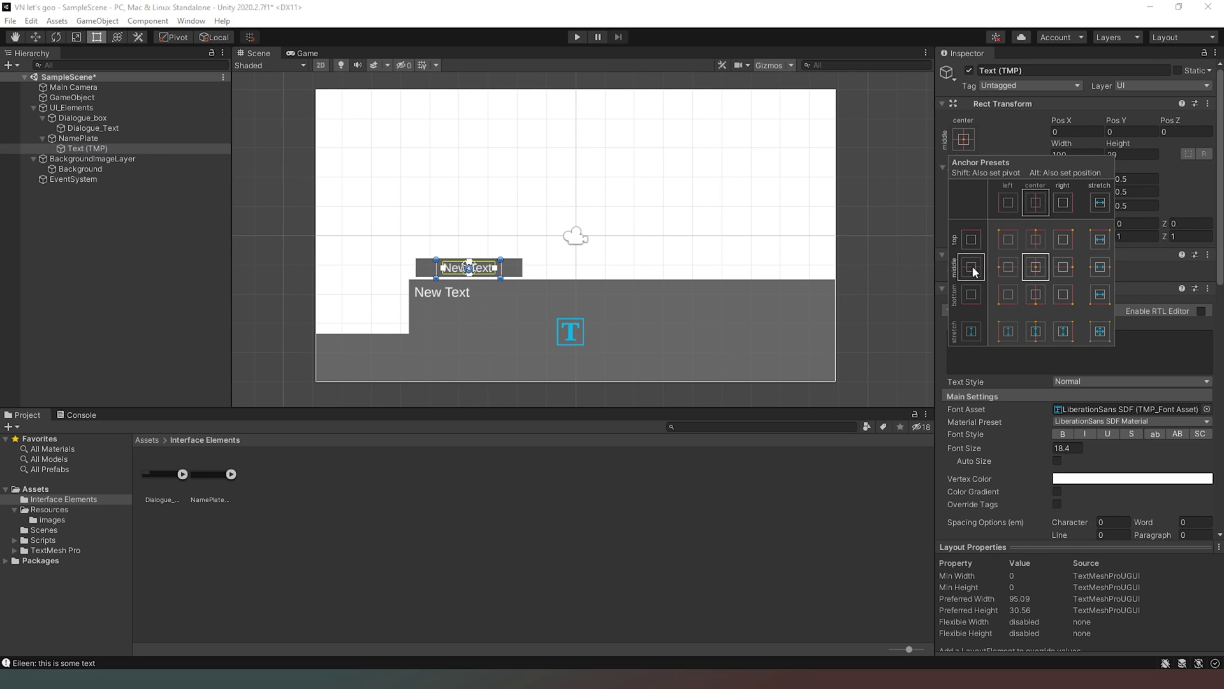
pyautogui.click(1008, 264)
pyautogui.moveTo(436, 267); pyautogui.dragTo(414, 269)
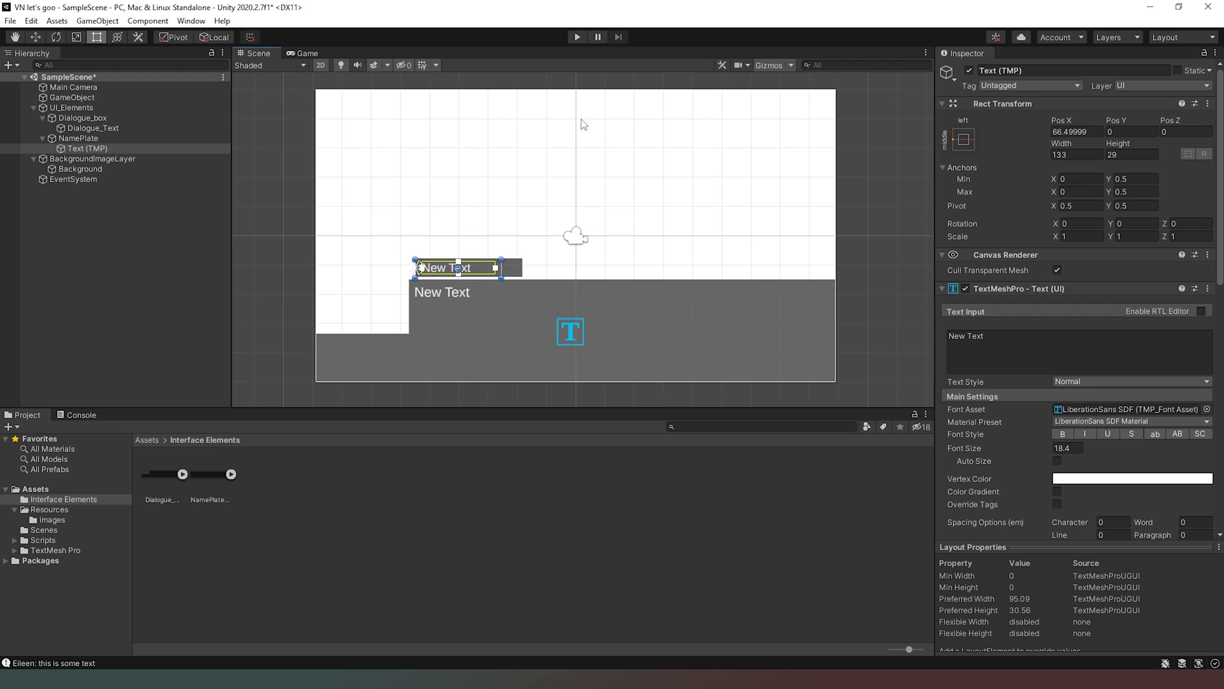
# - Narrow the name plate to about 120 wide, then widen it again past the right edge of its text
pyautogui.click(78, 139)
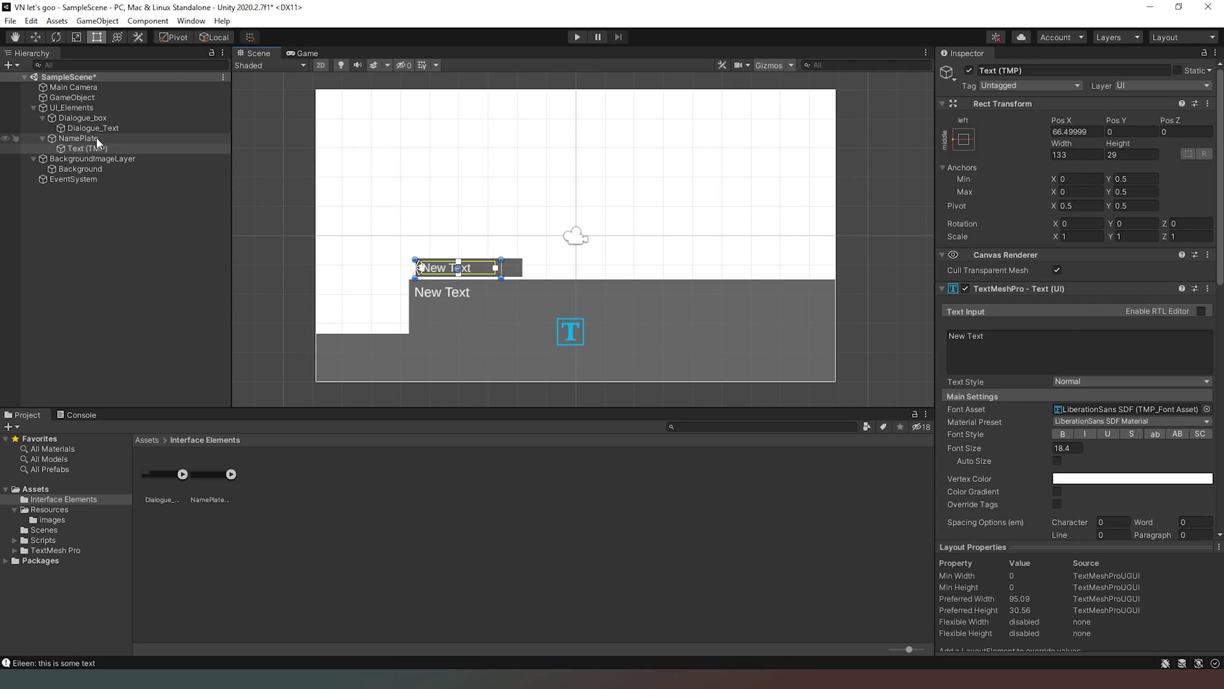
pyautogui.click(524, 269)
pyautogui.moveTo(524, 269); pyautogui.dragTo(494, 261)
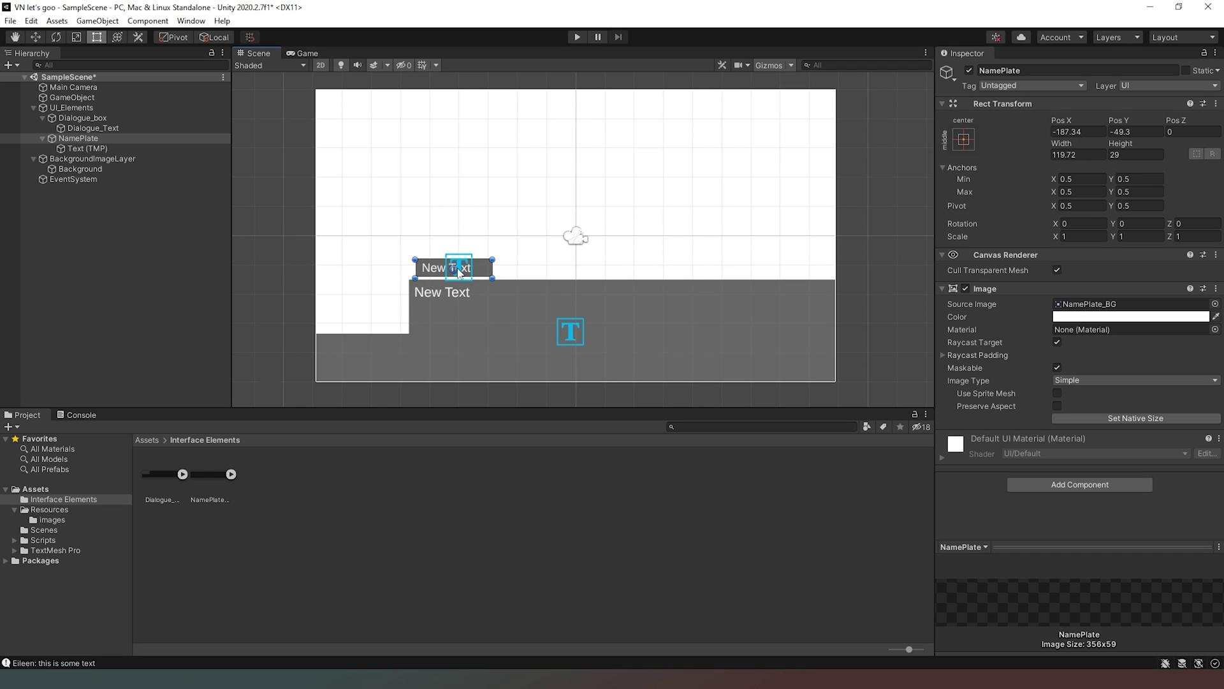
pyautogui.moveTo(487, 271)
pyautogui.mouseDown()
pyautogui.moveTo(518, 267)
pyautogui.moveTo(507, 266)
pyautogui.mouseUp()
pyautogui.moveTo(505, 269); pyautogui.dragTo(522, 267)
# - Rename the name plate's text object to NamePlate_Text
pyautogui.click(179, 148)
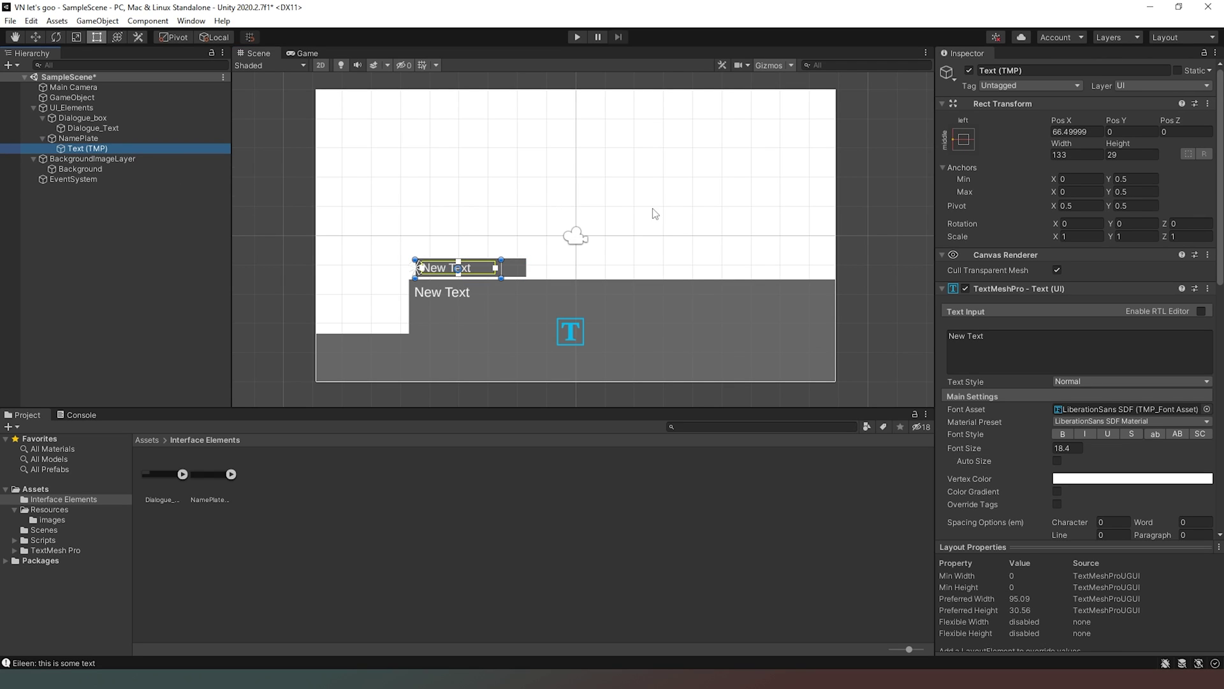
pyautogui.click(1028, 72)
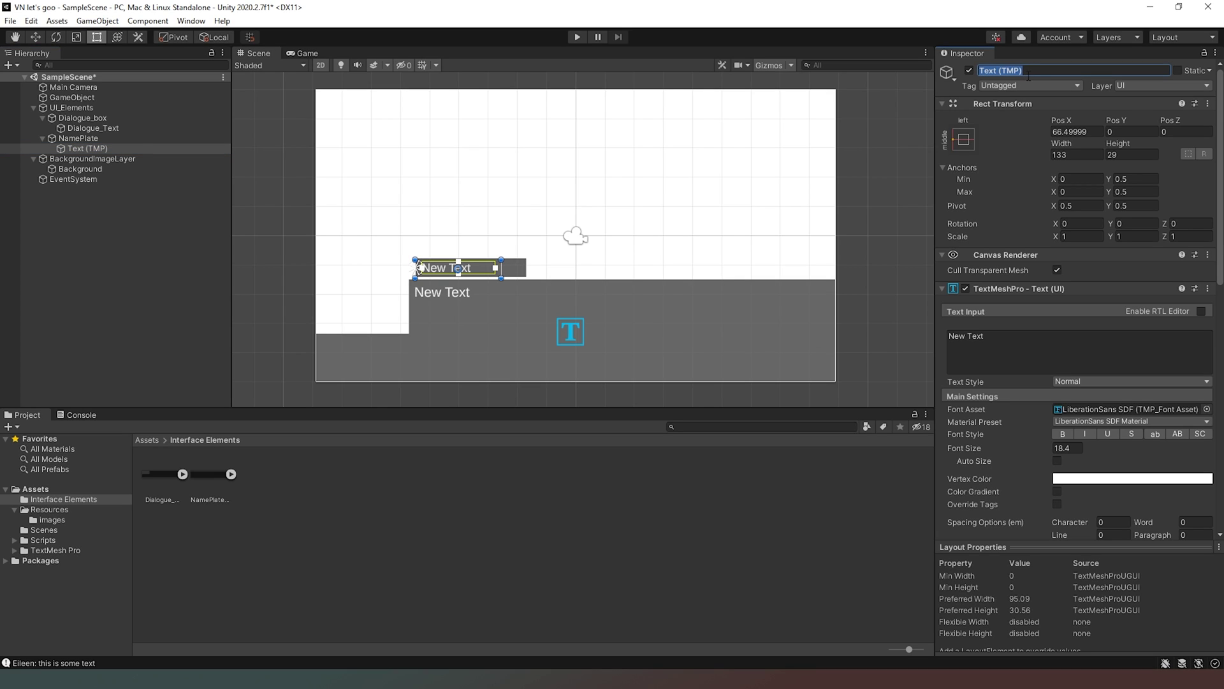
pyautogui.write('NamePlate_Text')
pyautogui.press('Return')
# - Run the scene to check the dialogue box and name plate over the background, and stop it again
pyautogui.click(577, 37)
pyautogui.hotkey('ctrl', 'p')
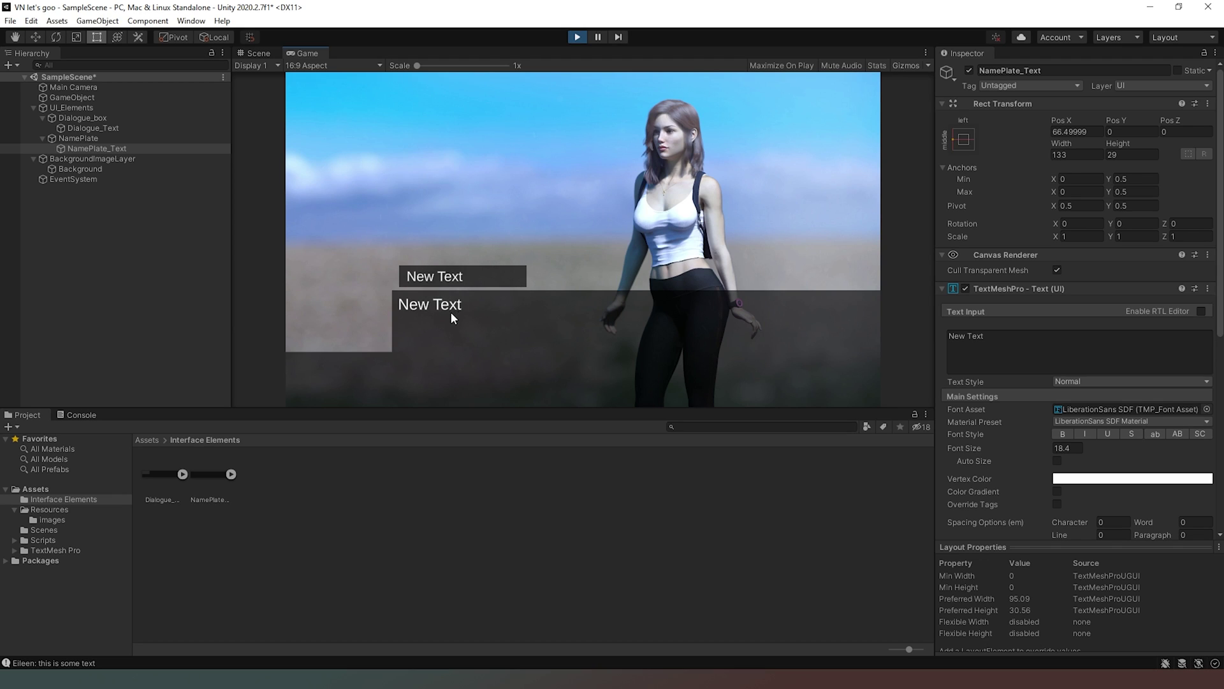
pyautogui.click(577, 37)
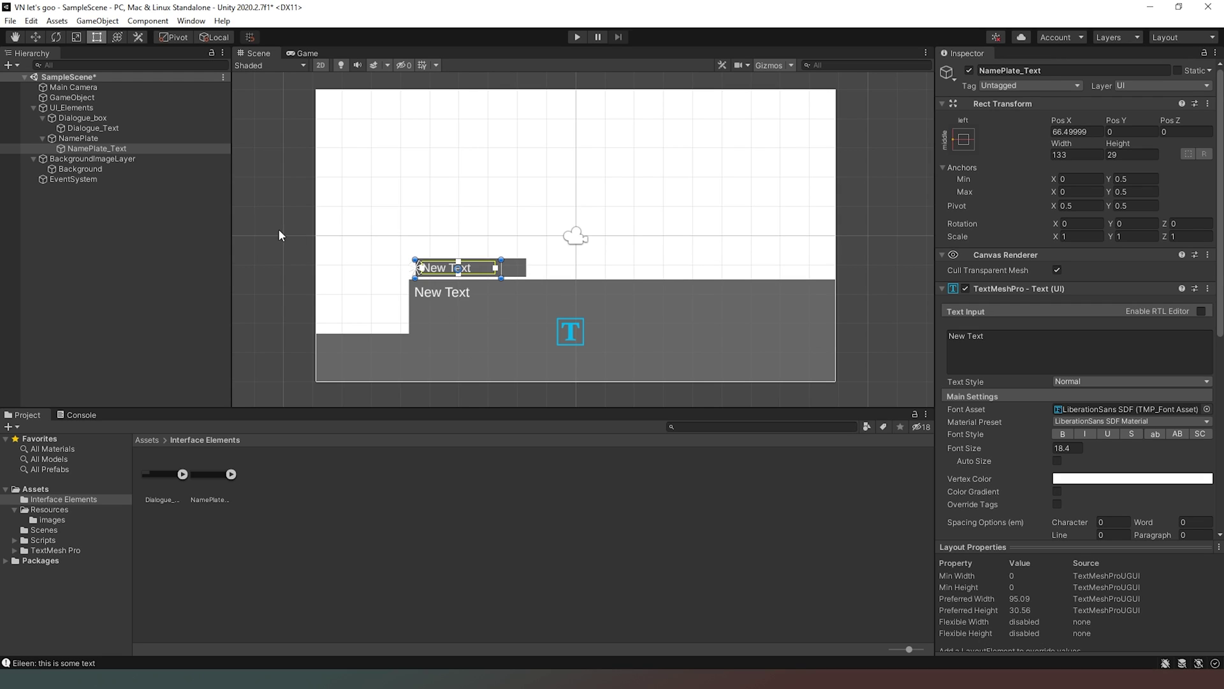
# - Collapse the UI_Elements and BackgroundImageLayer groups in the scene hierarchy and select the UI_Elements canvas
pyautogui.click(34, 107)
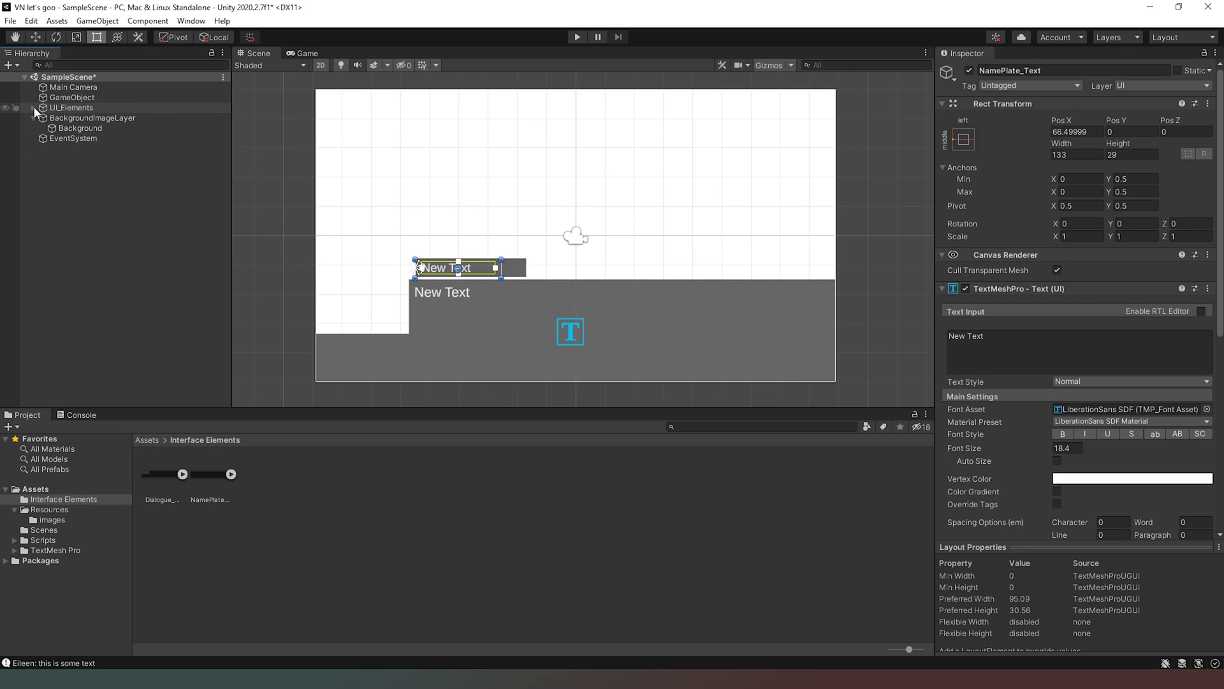
pyautogui.click(36, 117)
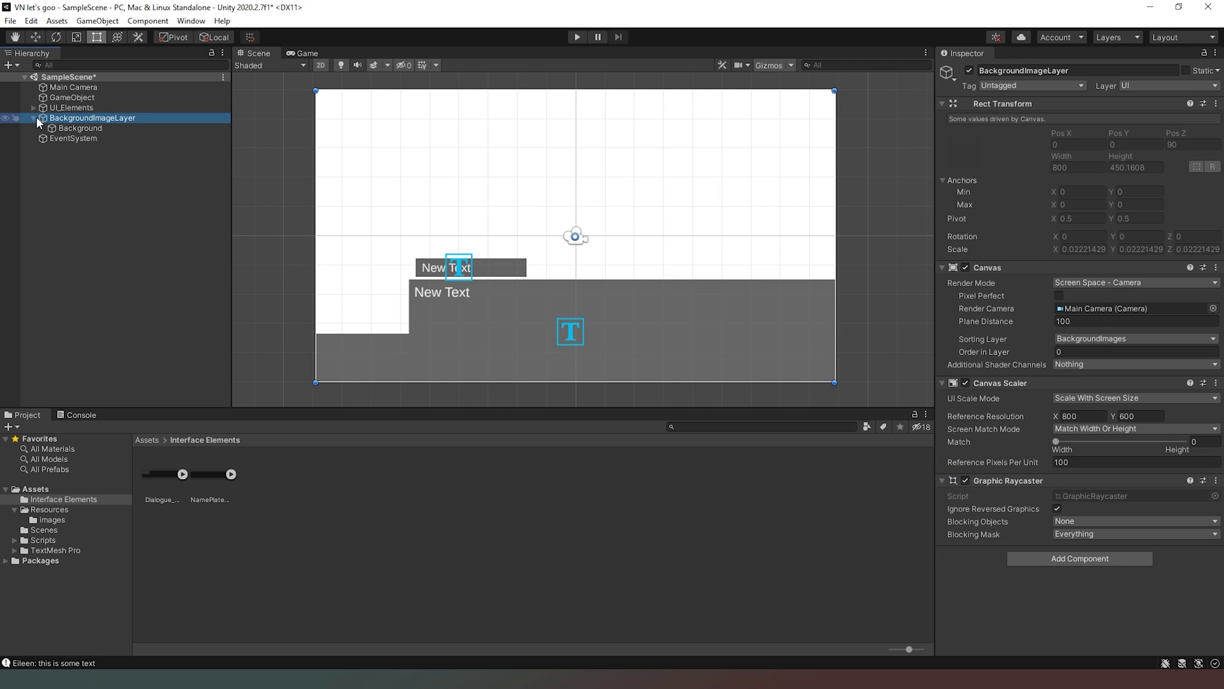
pyautogui.click(34, 117)
pyautogui.click(92, 109)
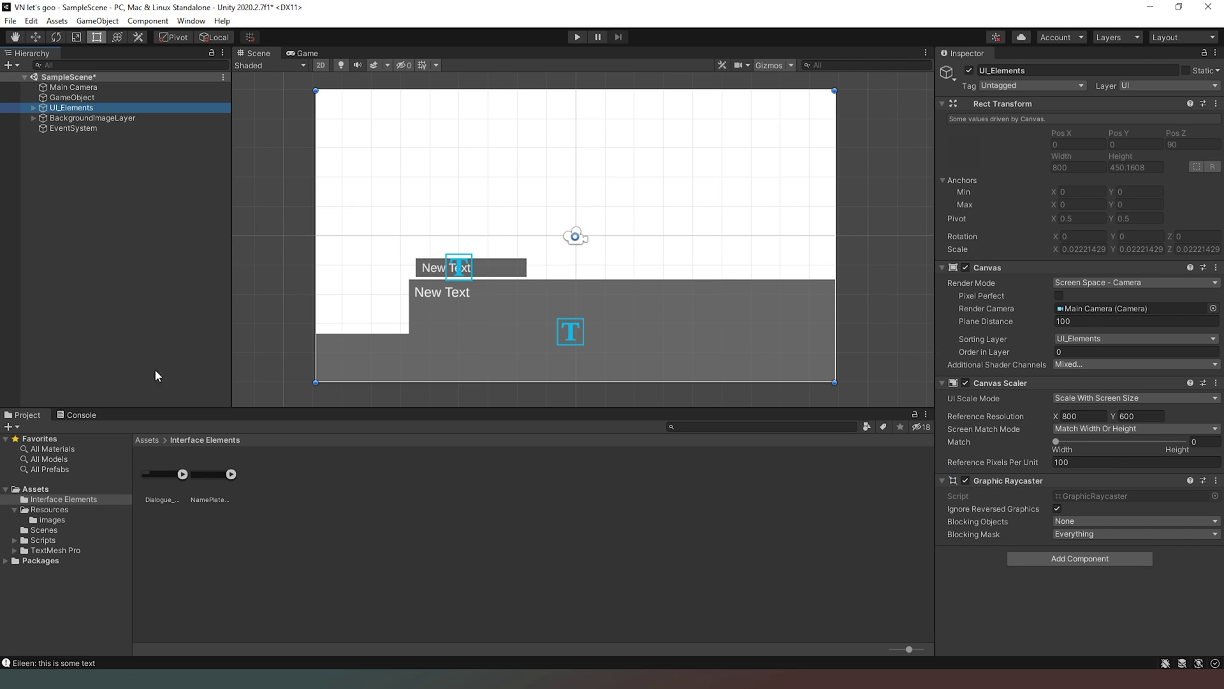
# - Open the InputDecoder script from Scripts/Core in Visual Studio and declare public static GameObject InterfaceElements = GameObject.Find("UI_Elements"); below CharacterList
pyautogui.click(70, 540)
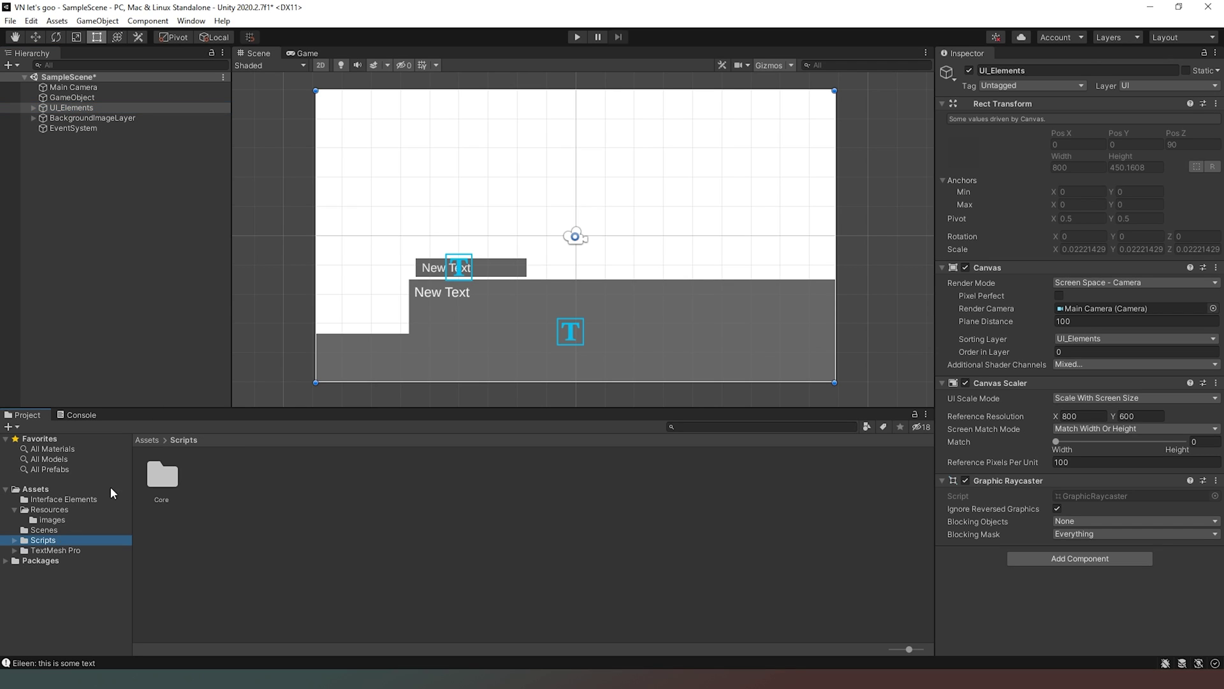
pyautogui.doubleClick(165, 479)
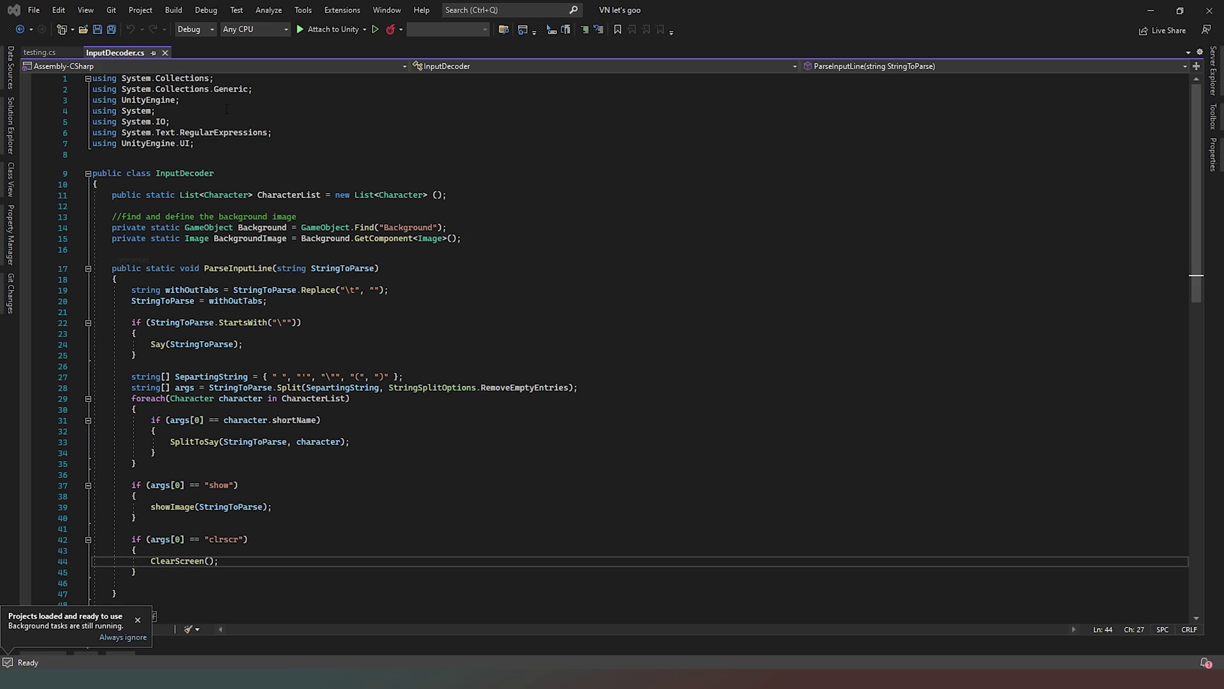
pyautogui.click(464, 196)
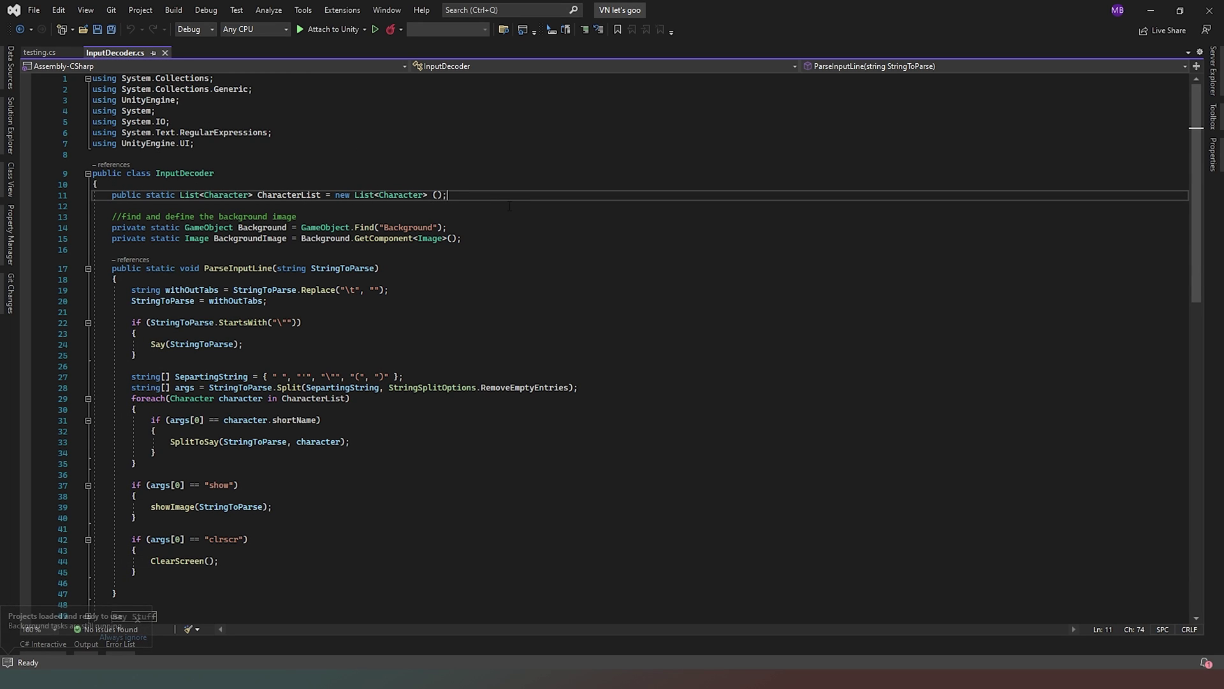
pyautogui.press('Return')
pyautogui.press('Return')
pyautogui.write('p')
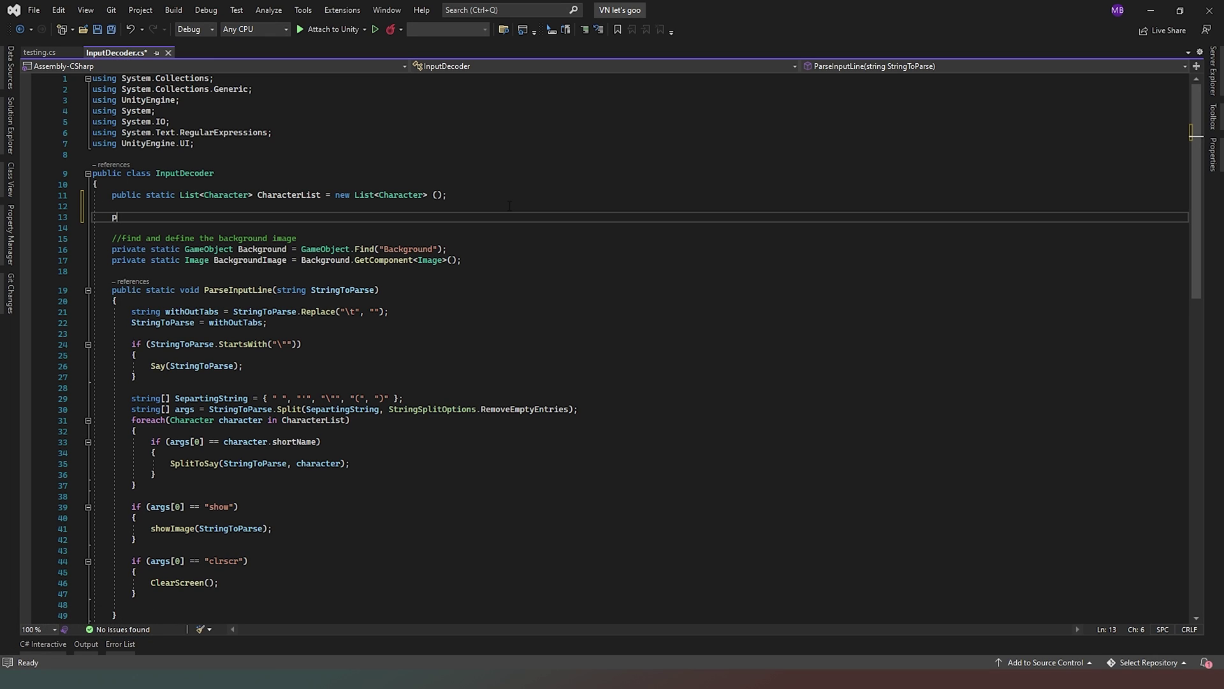
pyautogui.write('ublic stati')
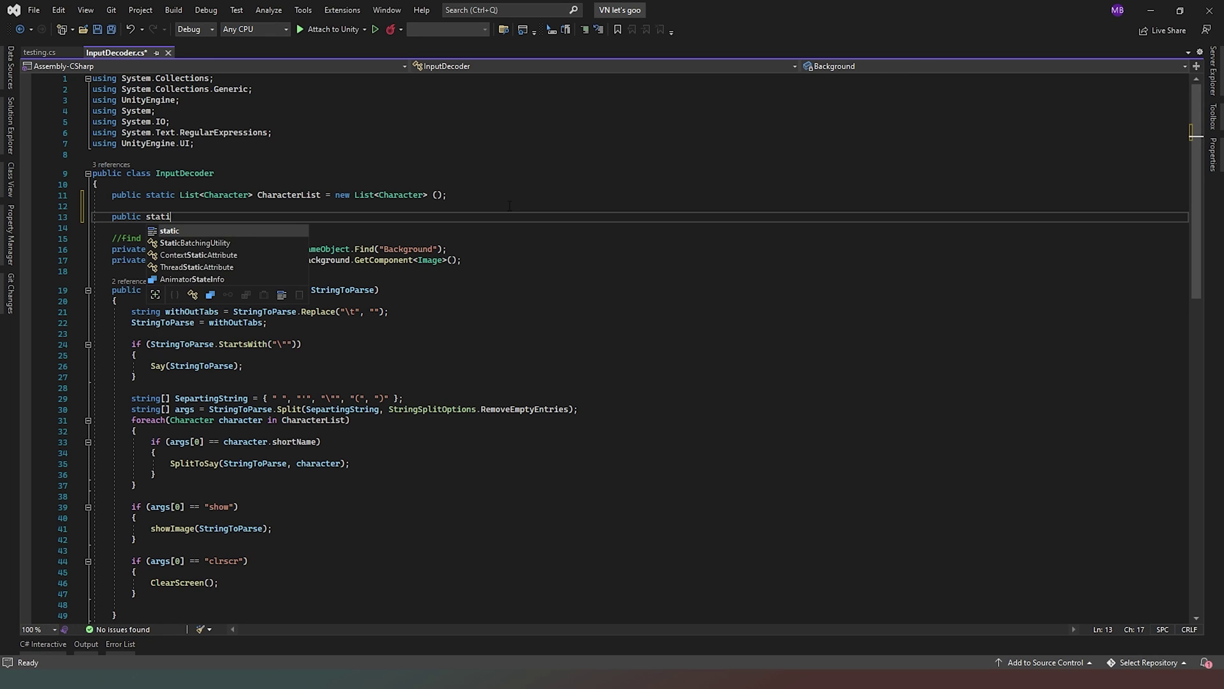
pyautogui.write('c GameObject')
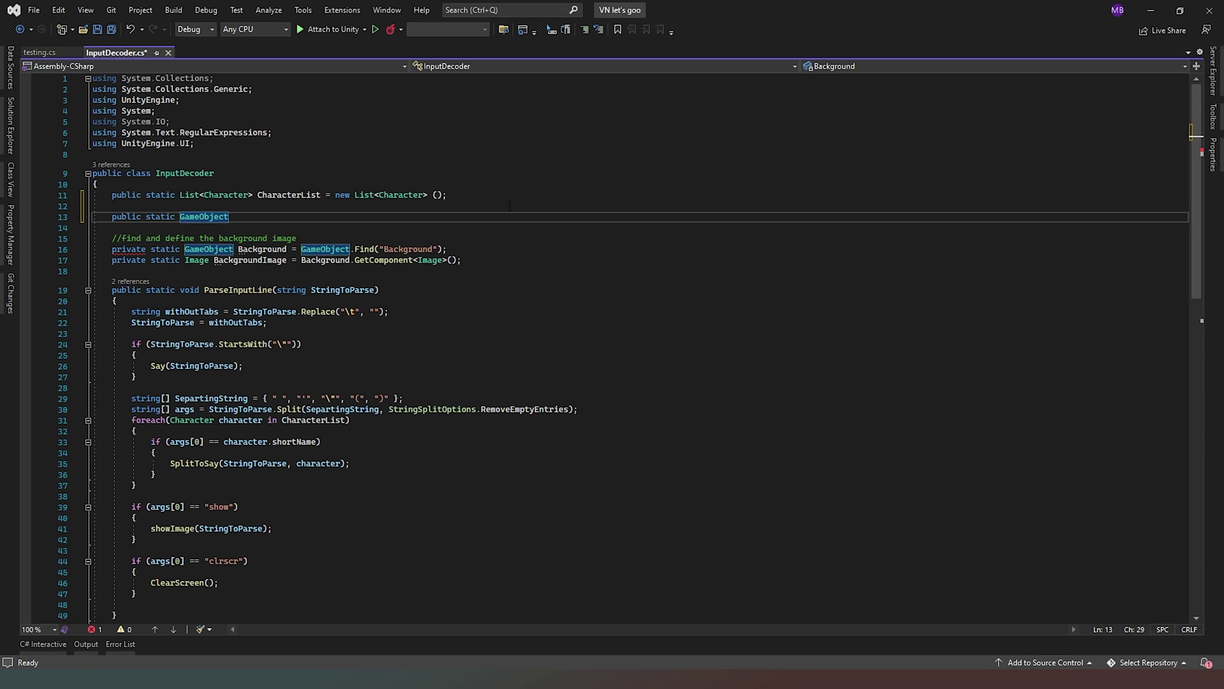
pyautogui.hotkey('ctrl', 'space')
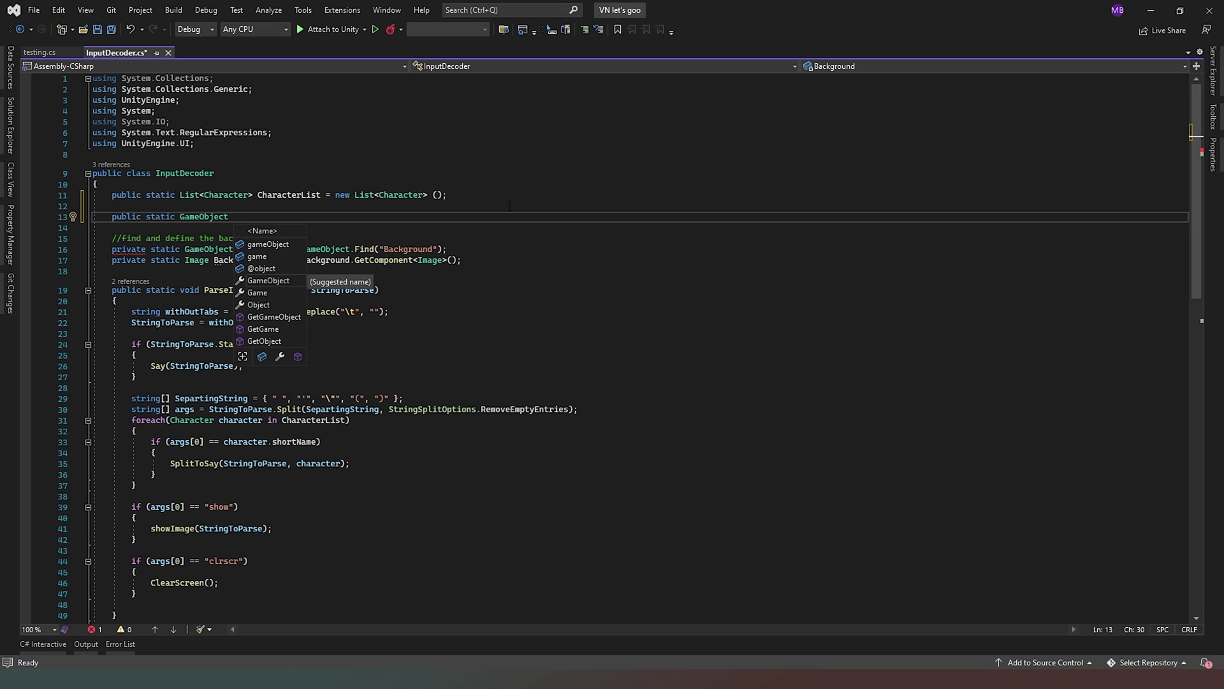
pyautogui.write('InterfaceElements = ')
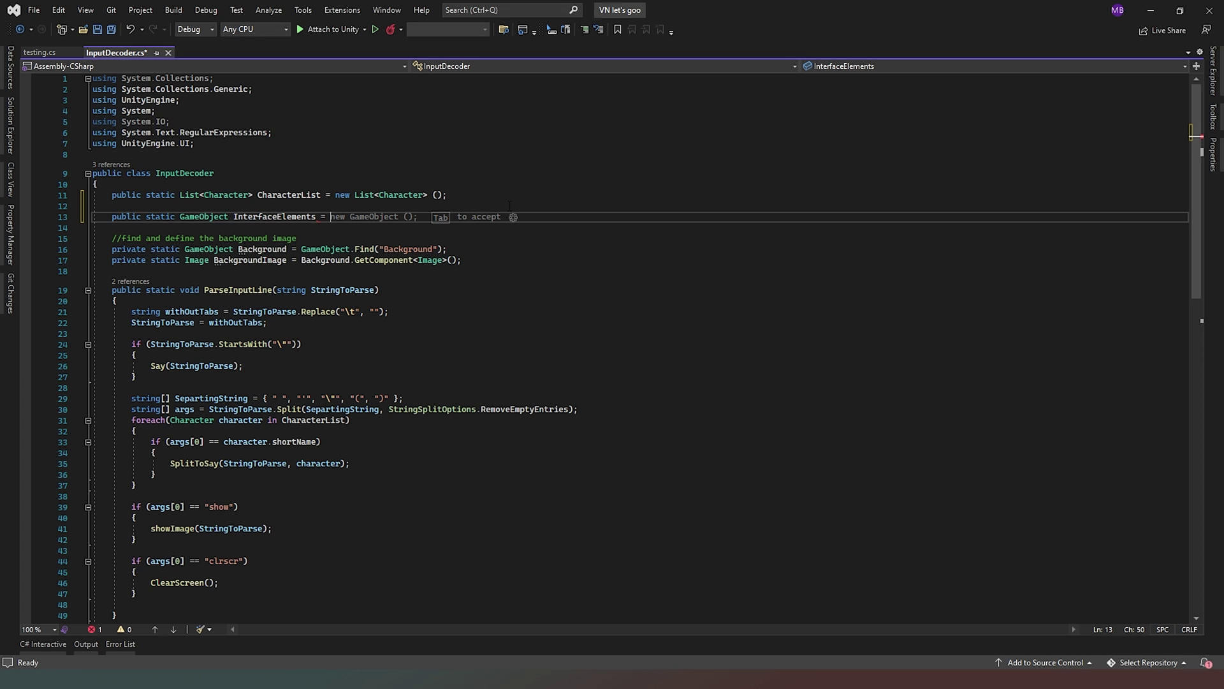
pyautogui.write('Gam')
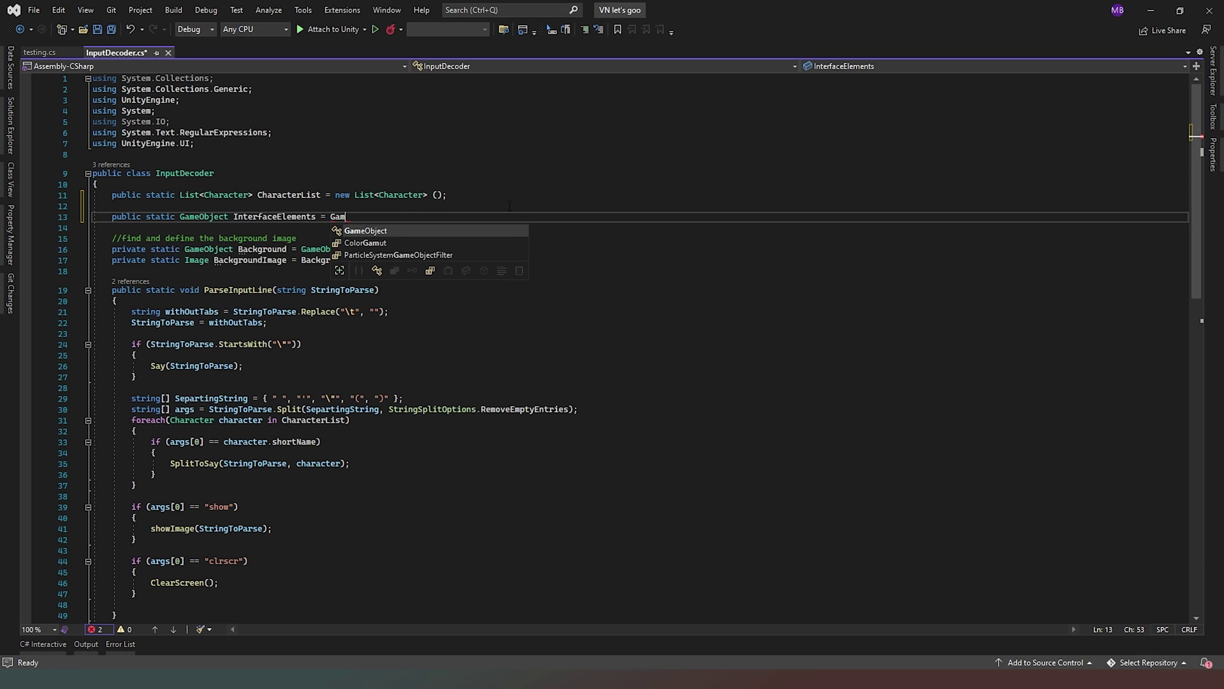
pyautogui.write('eObject.F')
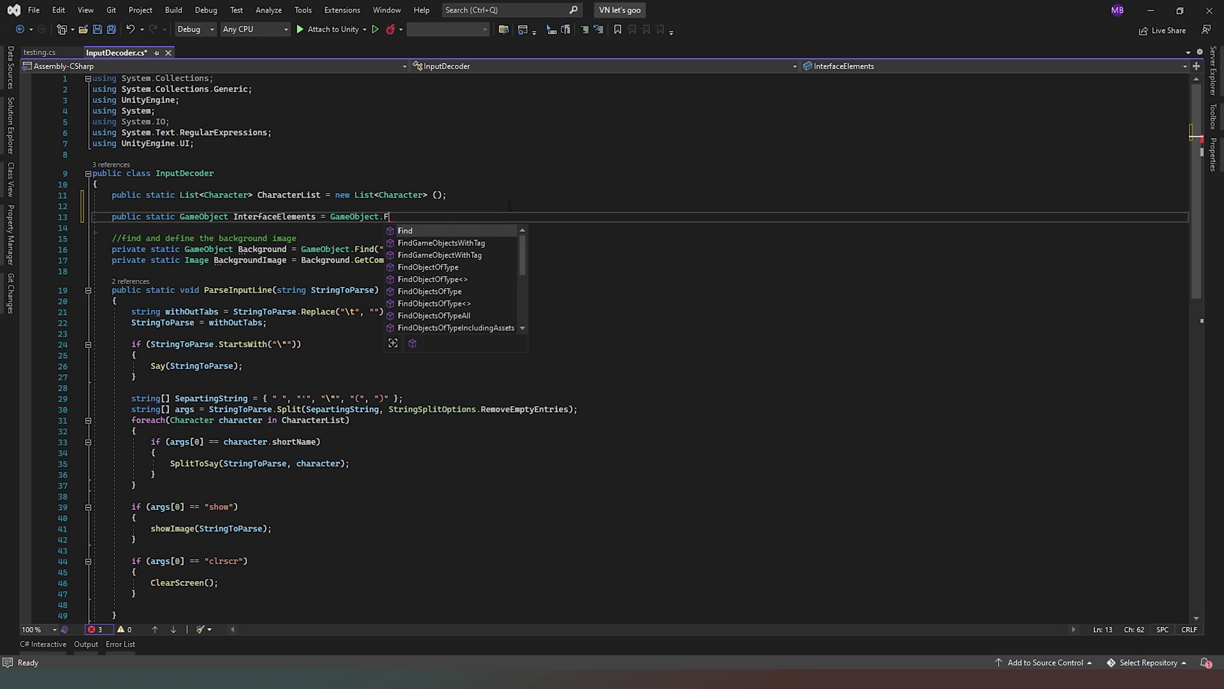
pyautogui.write('ind("')
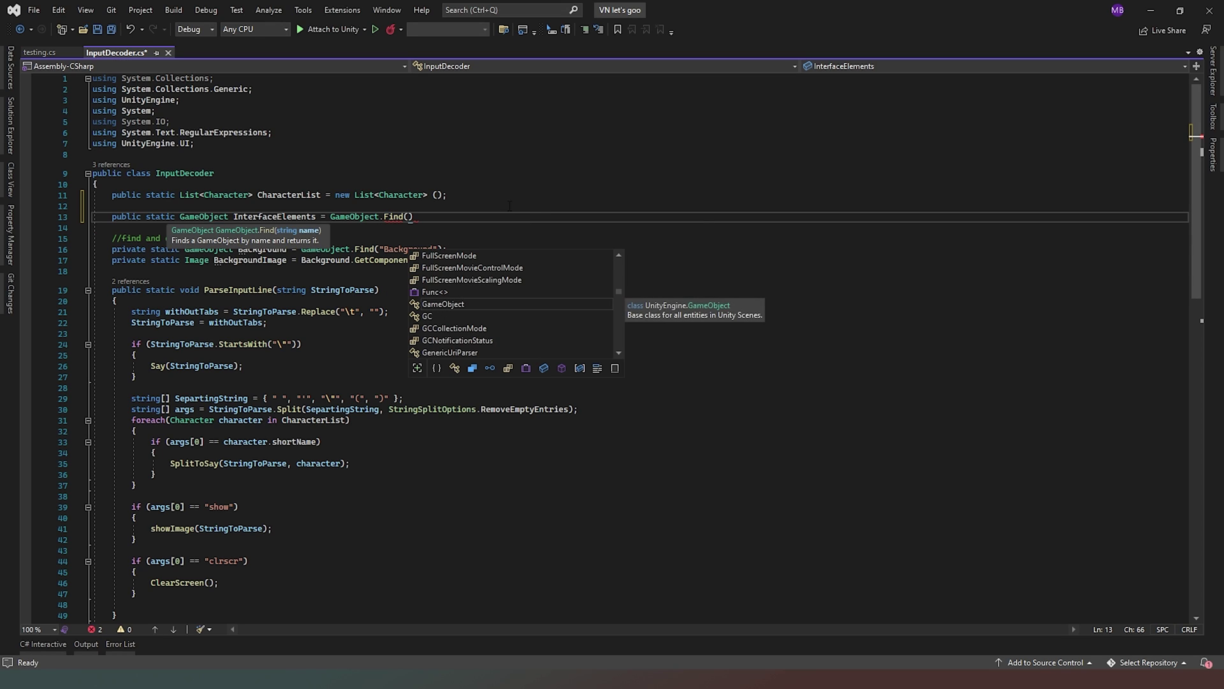
pyautogui.write('UI')
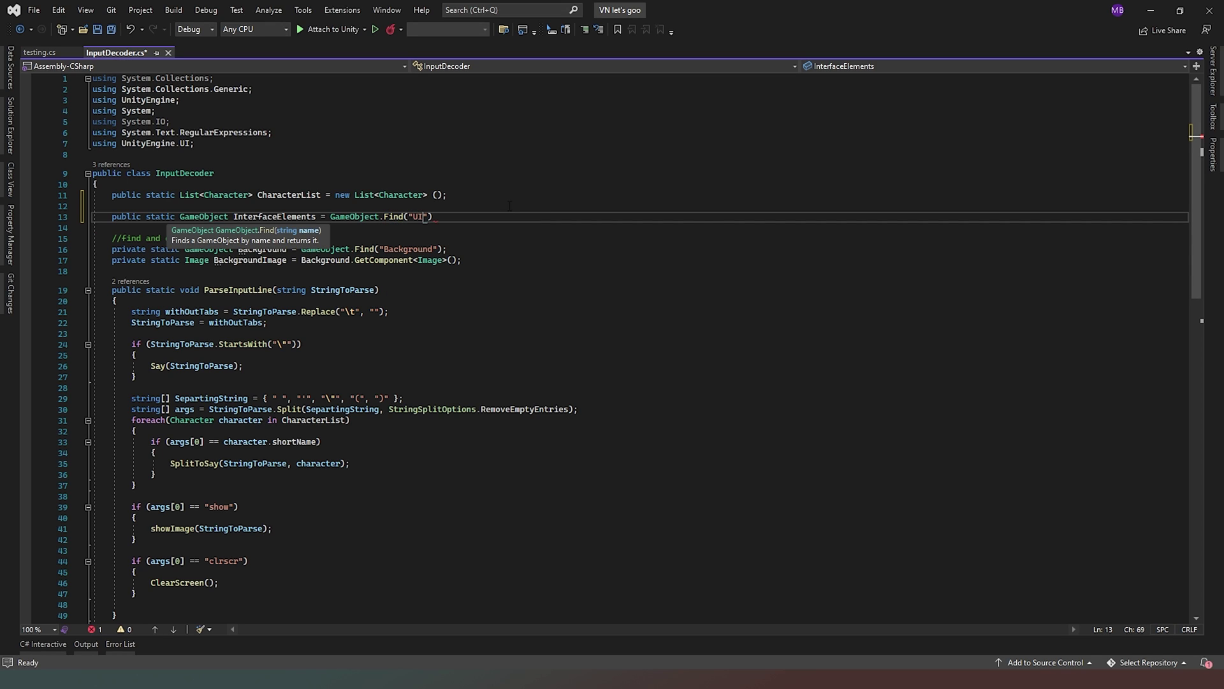
pyautogui.write('_Elements");')
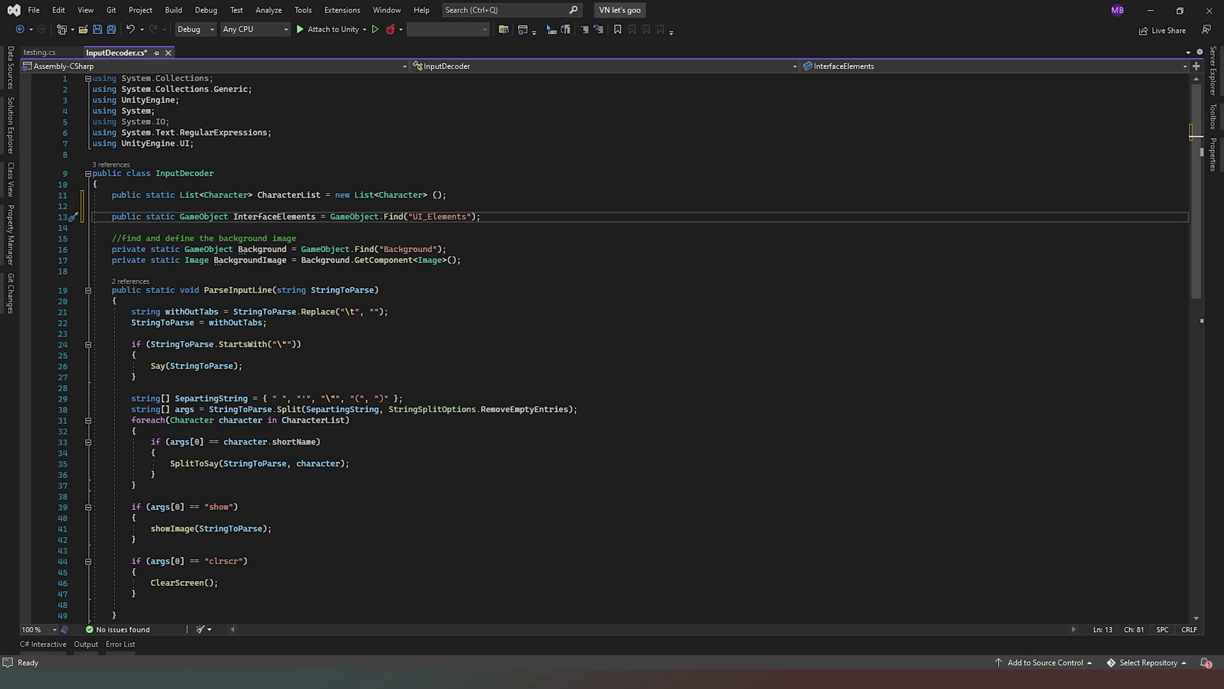
# - Copy the UI_Elements canvas name from Unity, paste it over the name in the InterfaceElements Find call, and save InputDecoder.cs
pyautogui.hotkey('alt', 'Tab')
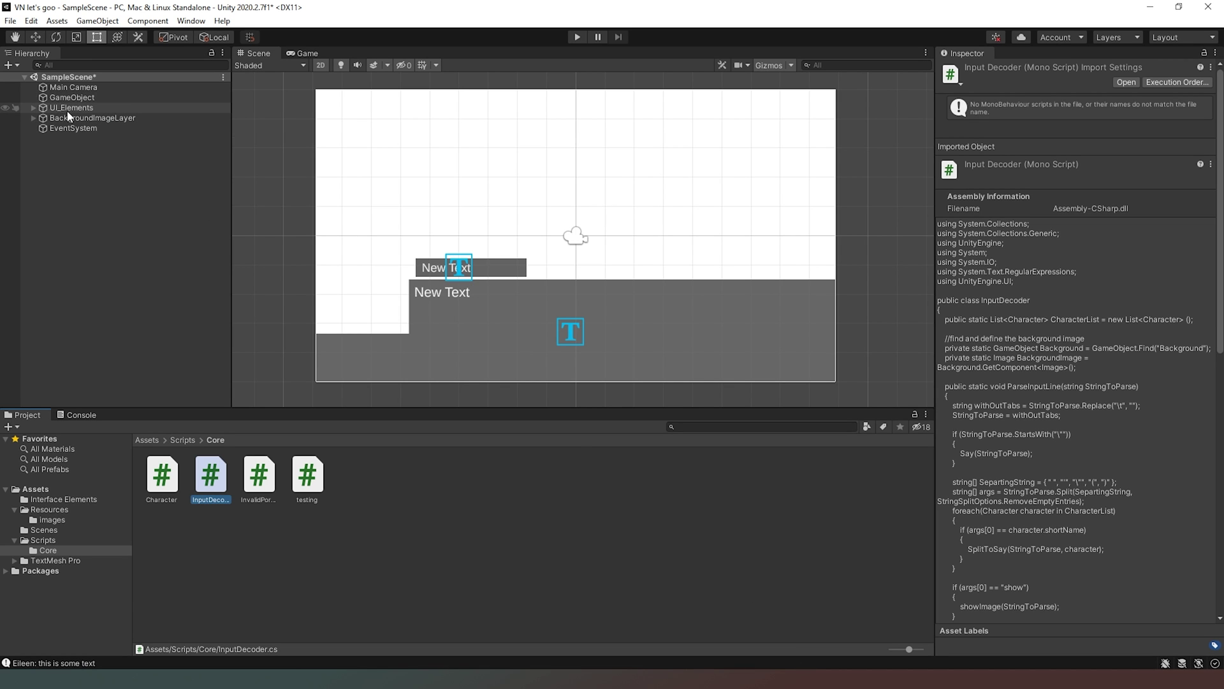
pyautogui.click(26, 107)
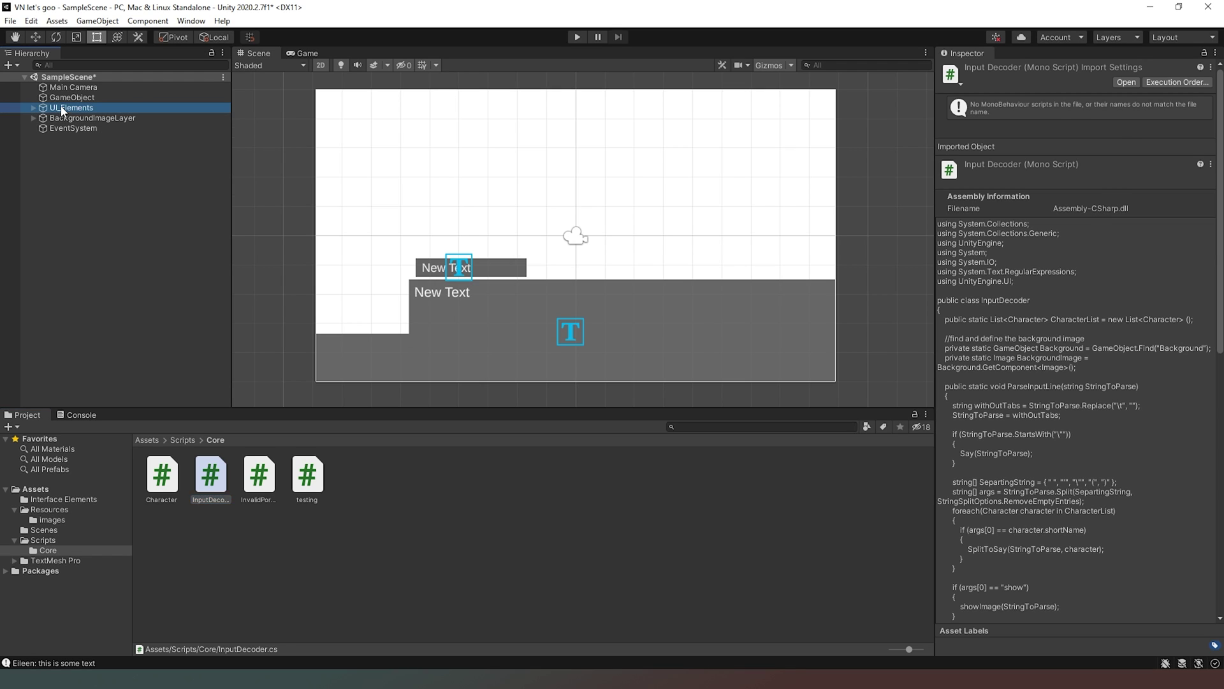
pyautogui.click(1014, 70)
pyautogui.hotkey('ctrl', 'c')
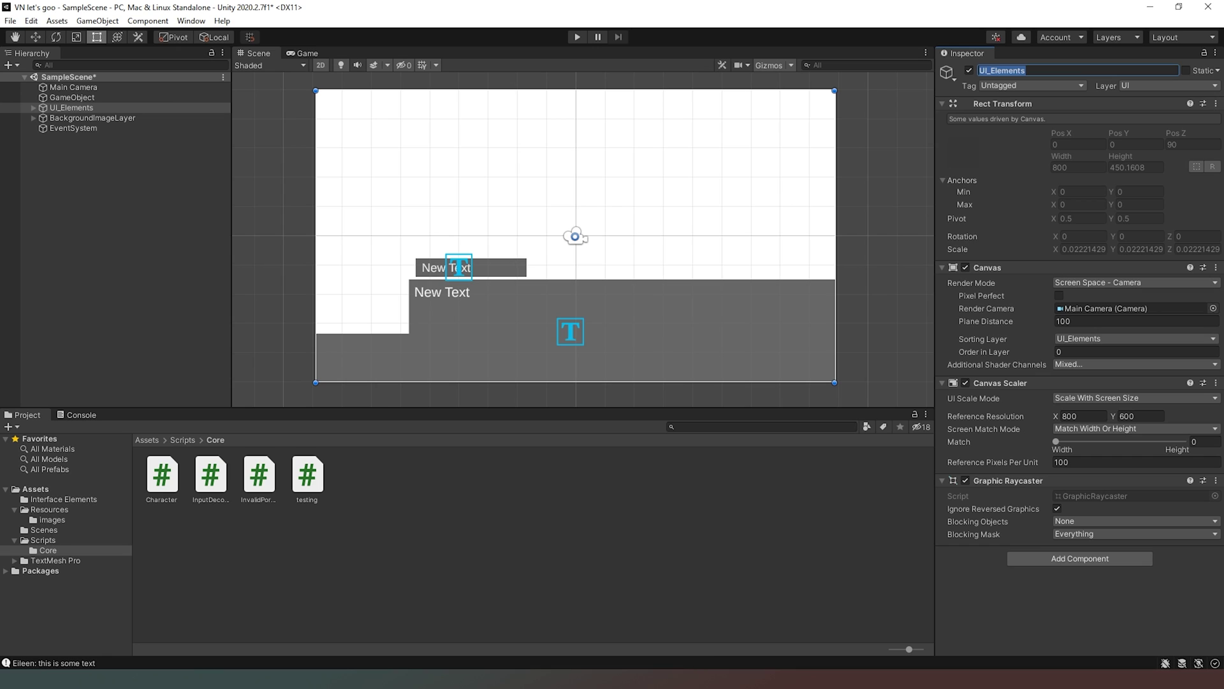
pyautogui.hotkey('alt', 'Tab')
pyautogui.doubleClick(441, 216)
pyautogui.hotkey('ctrl', 'v')
pyautogui.click(508, 216)
pyautogui.hotkey('ctrl', 's')
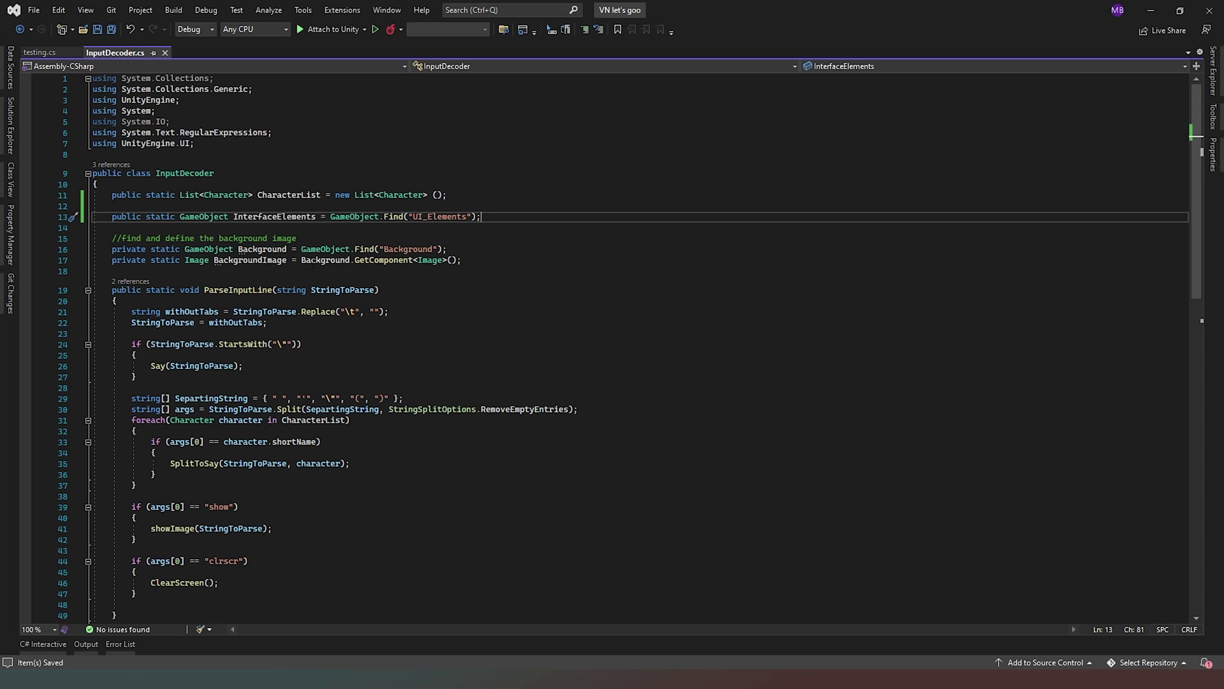
pyautogui.scroll(-6, 394, 299)
pyautogui.scroll(6, 311, 365)
pyautogui.scroll(-7, 336, 270)
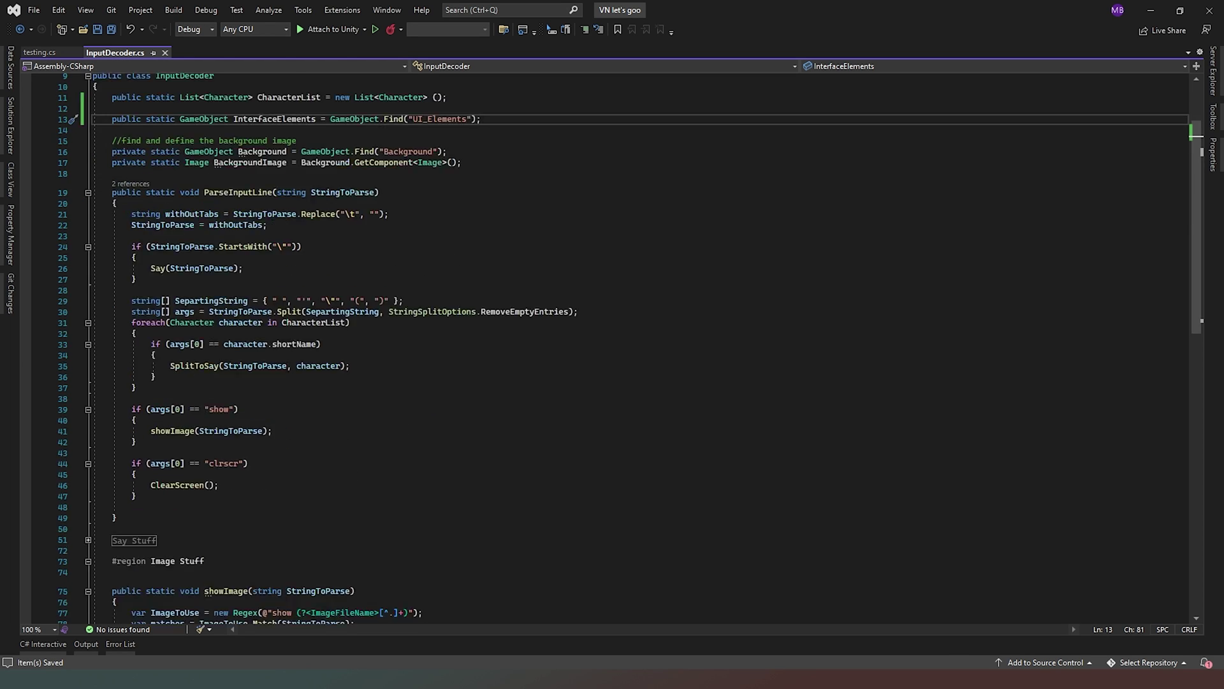
pyautogui.scroll(7, 284, 381)
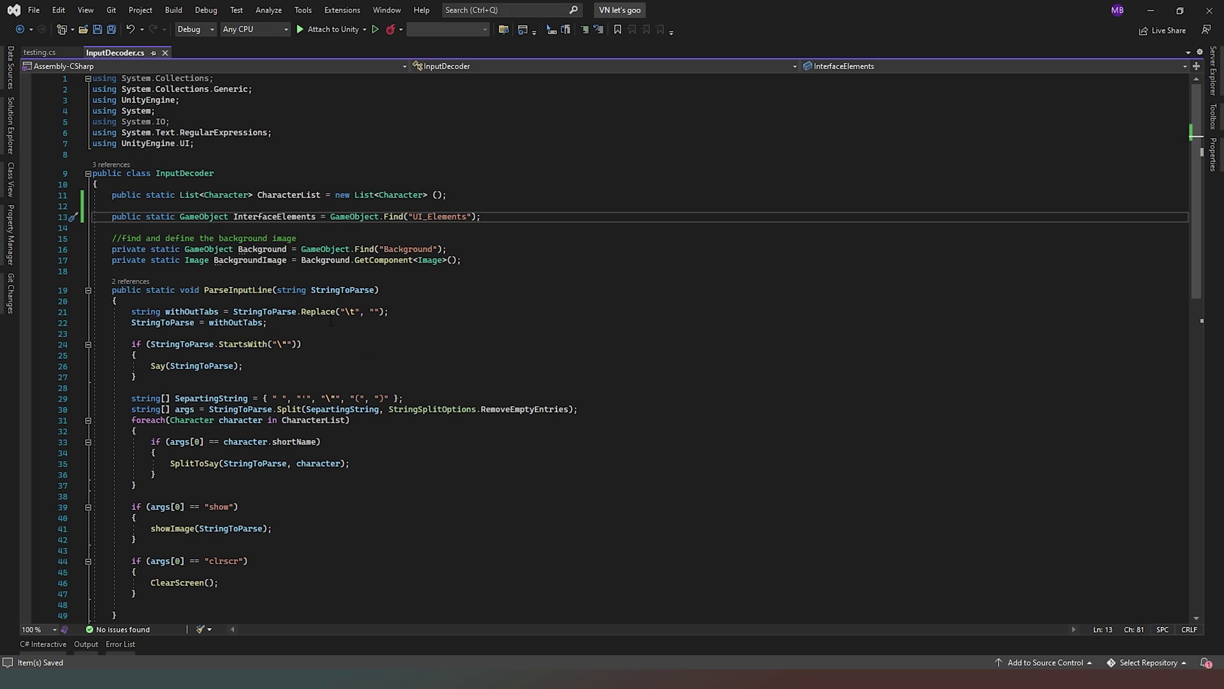
# - In testing.cs, add an if (Input.GetKeyDown("h")) statement with an empty braces block inside Update()
pyautogui.click(28, 53)
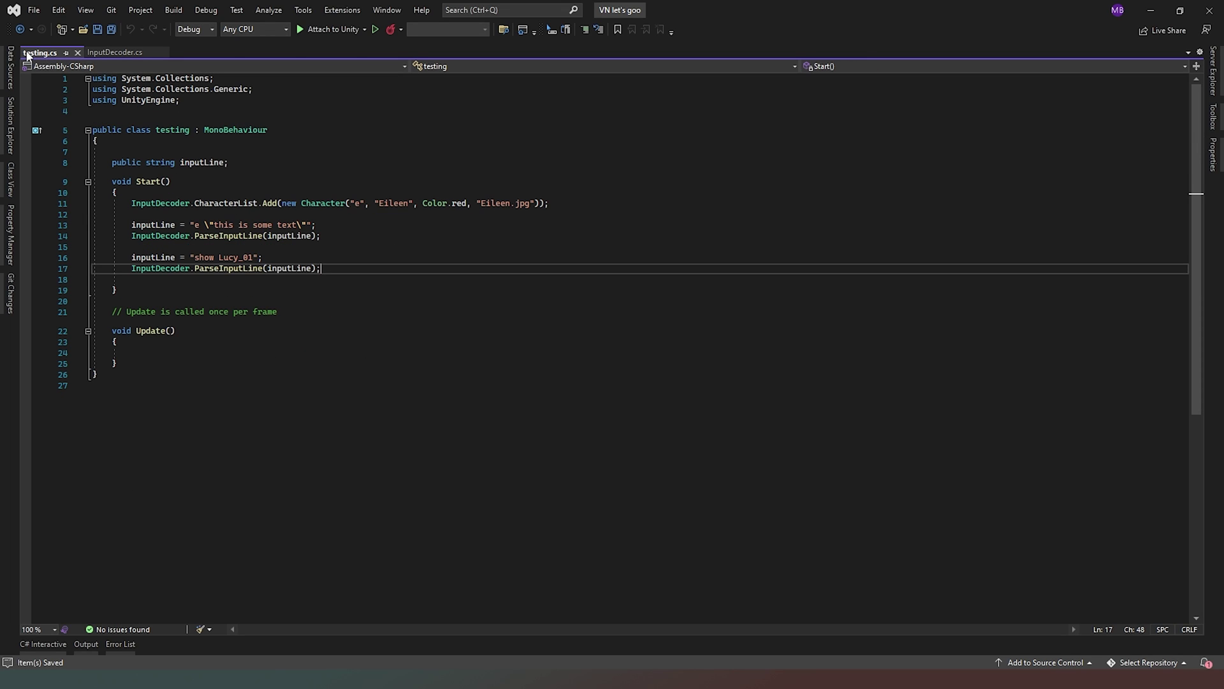
pyautogui.click(165, 354)
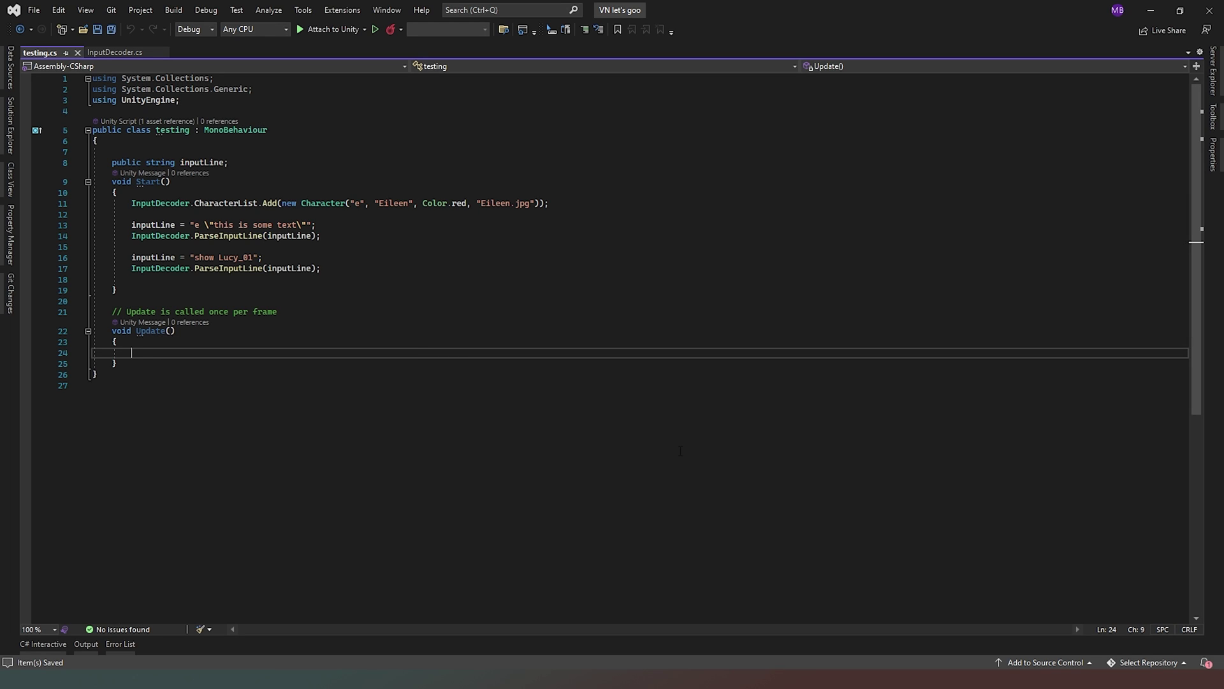
pyautogui.write('if (')
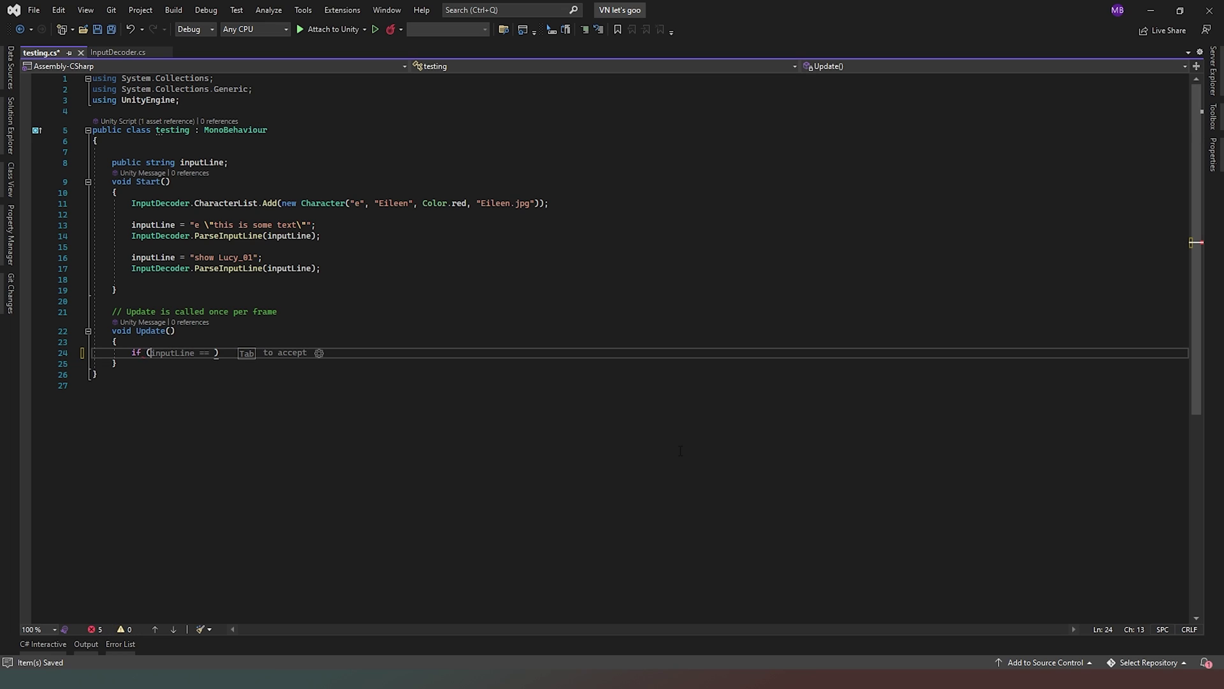
pyautogui.write('Input')
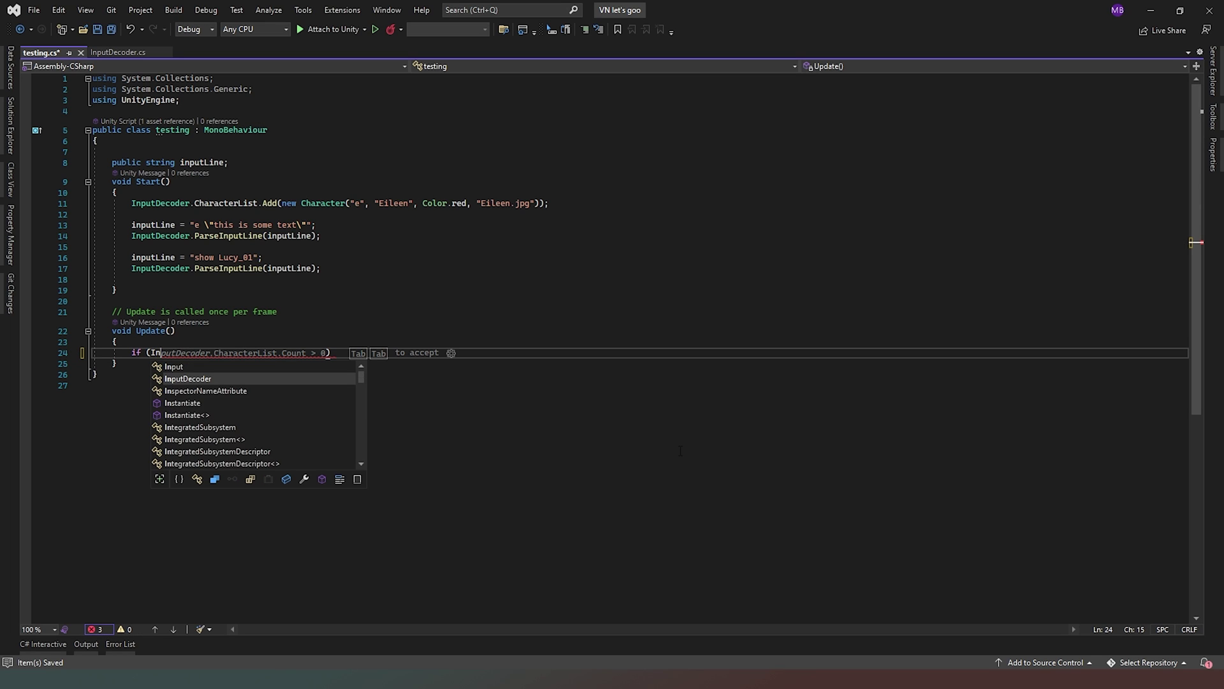
pyautogui.write('.')
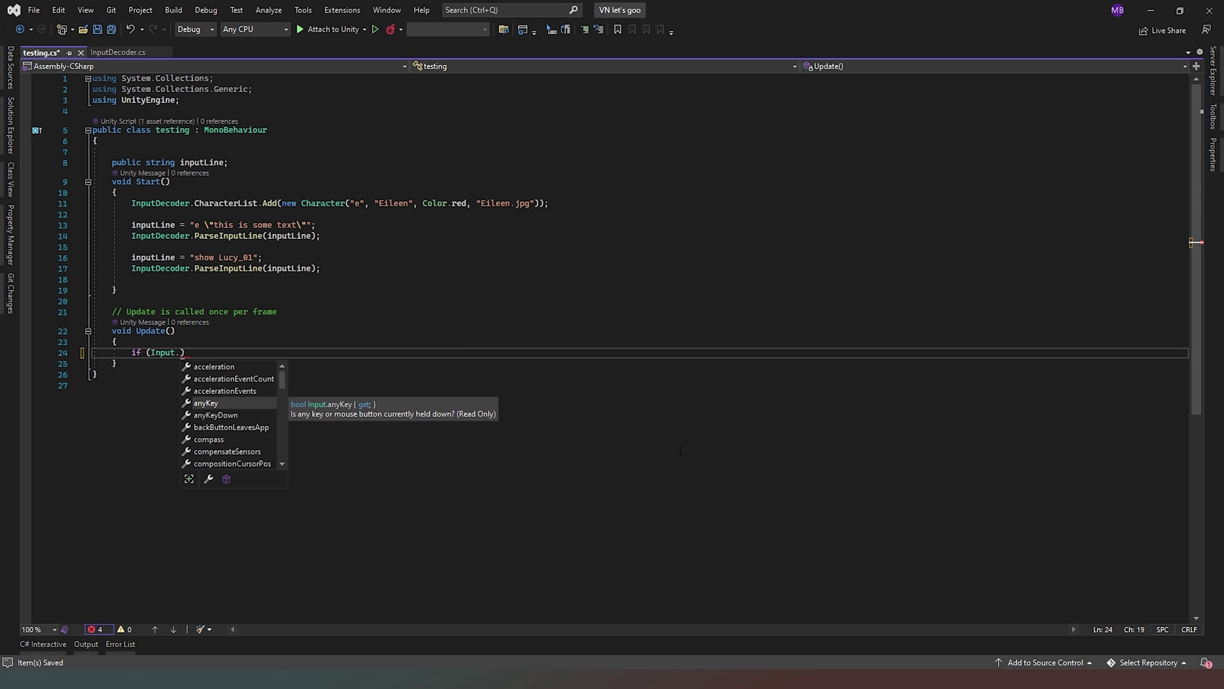
pyautogui.write('ge')
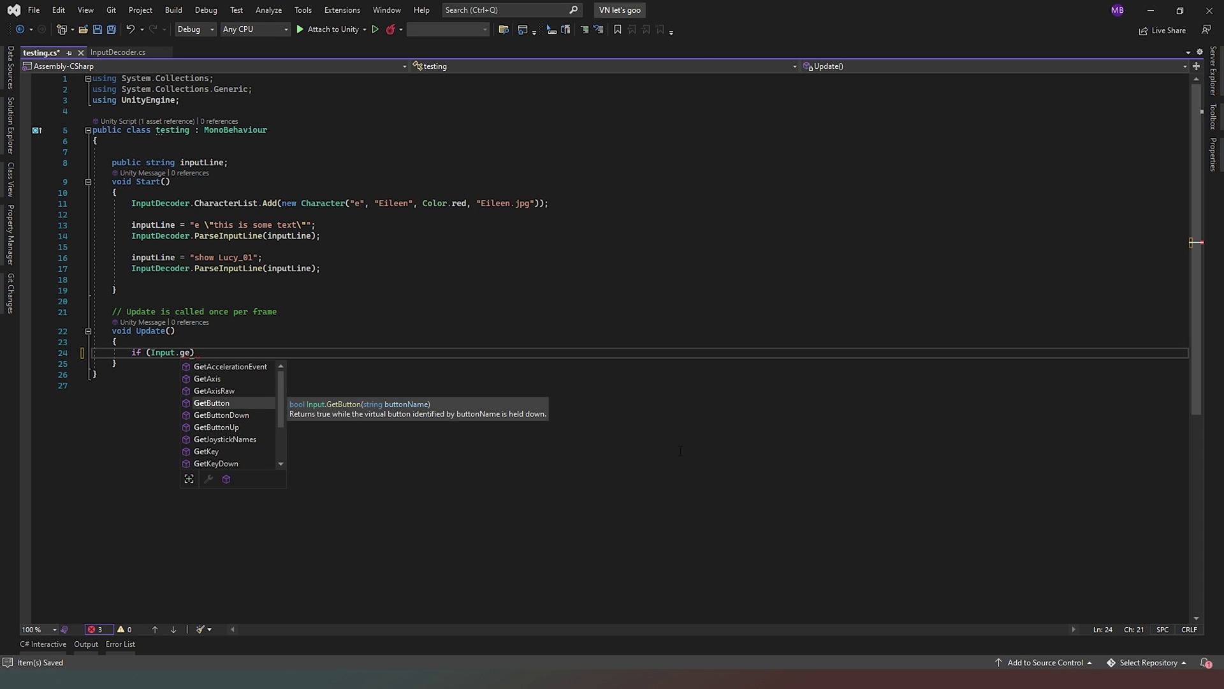
pyautogui.write('tkeyd')
pyautogui.press('Tab')
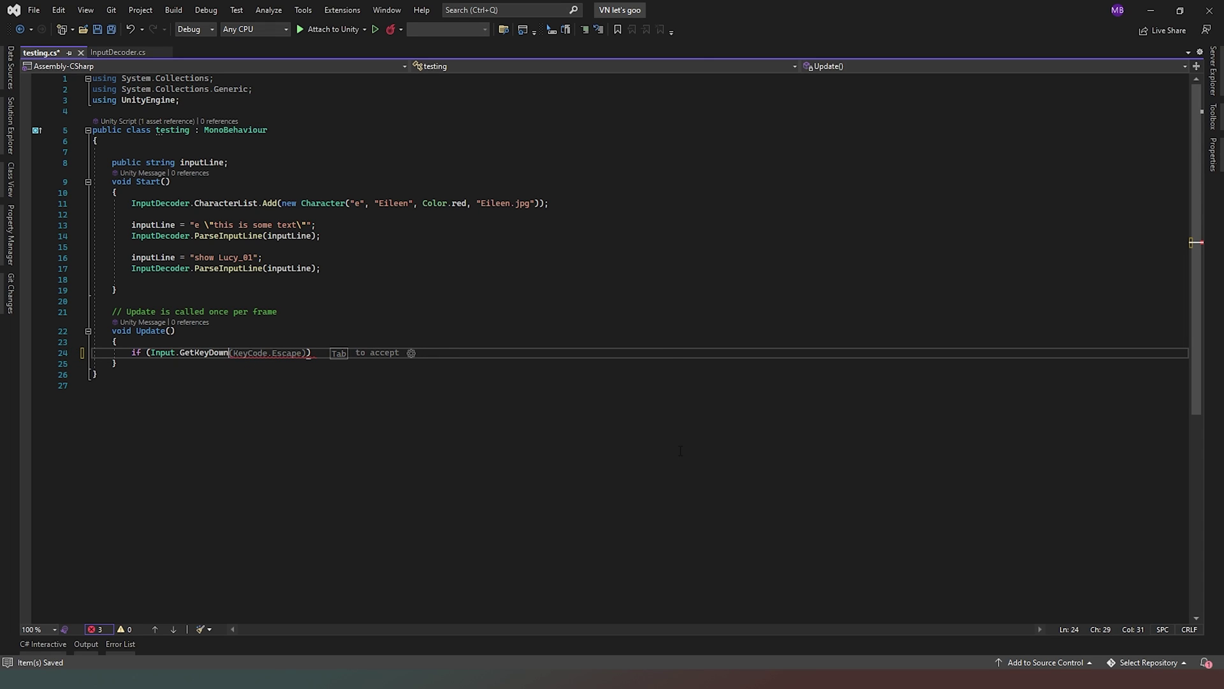
pyautogui.write('("')
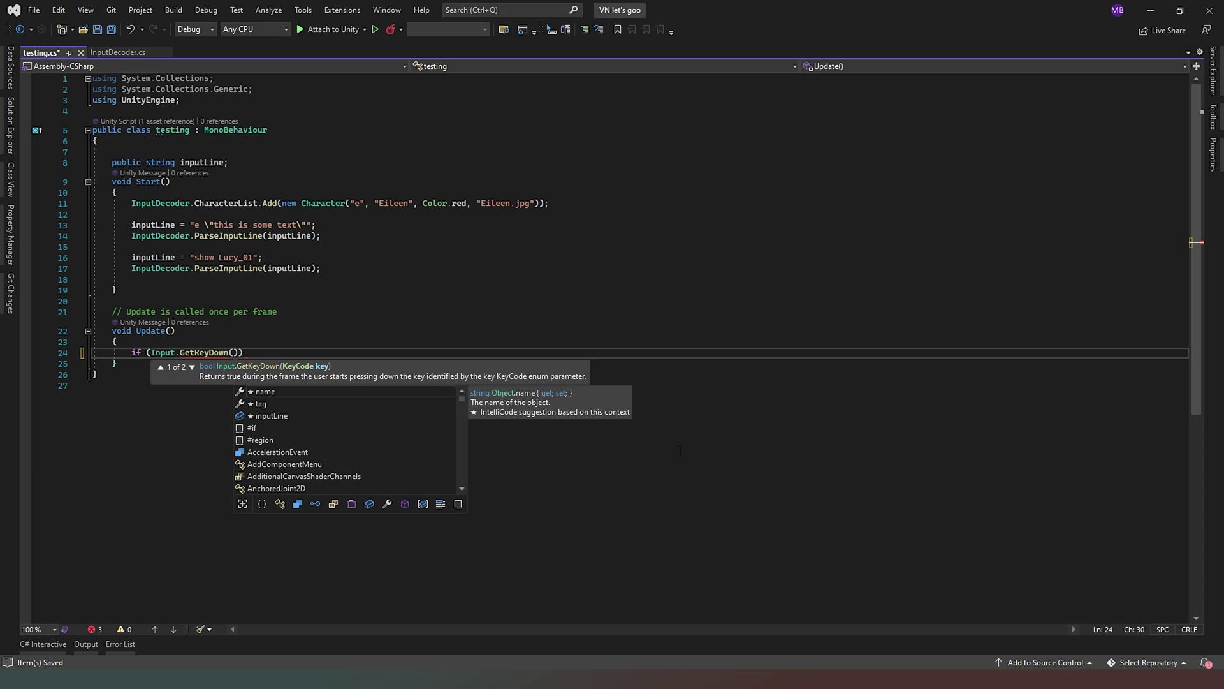
pyautogui.write('h")) {')
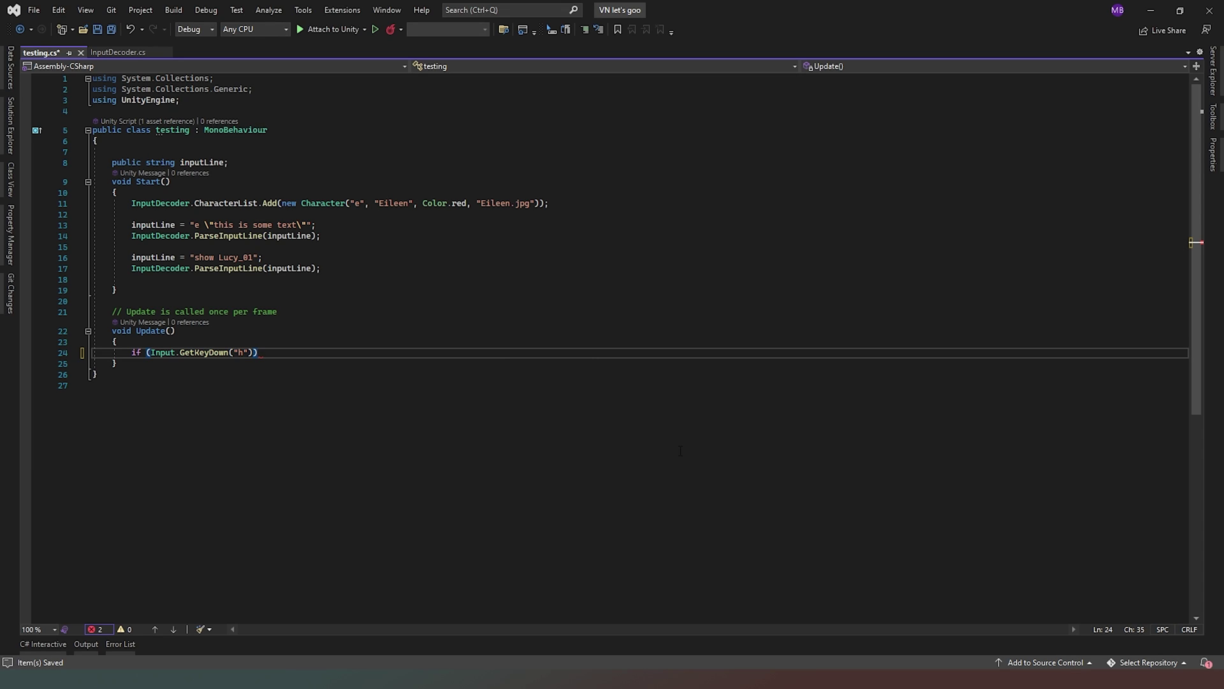
pyautogui.press('Return')
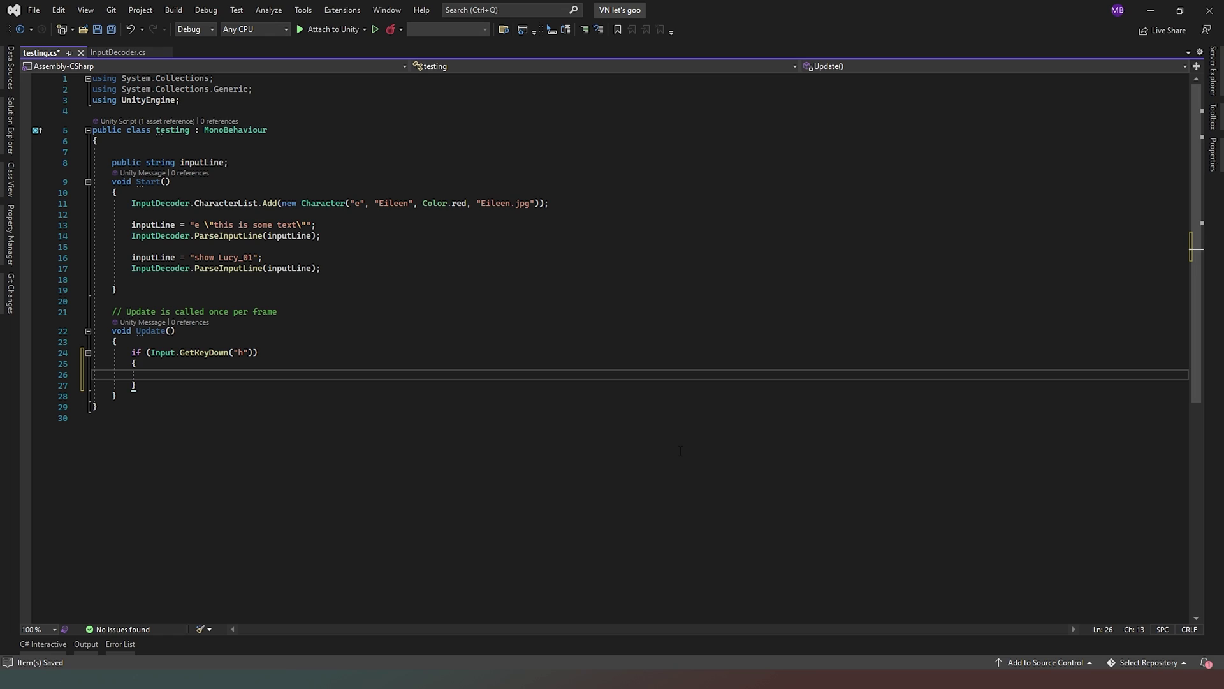
# - Inside the GetKeyDown block, write a nested if statement checking InputDecoder.InterfaceElements.isActiveInHierarcy
pyautogui.write('if ')
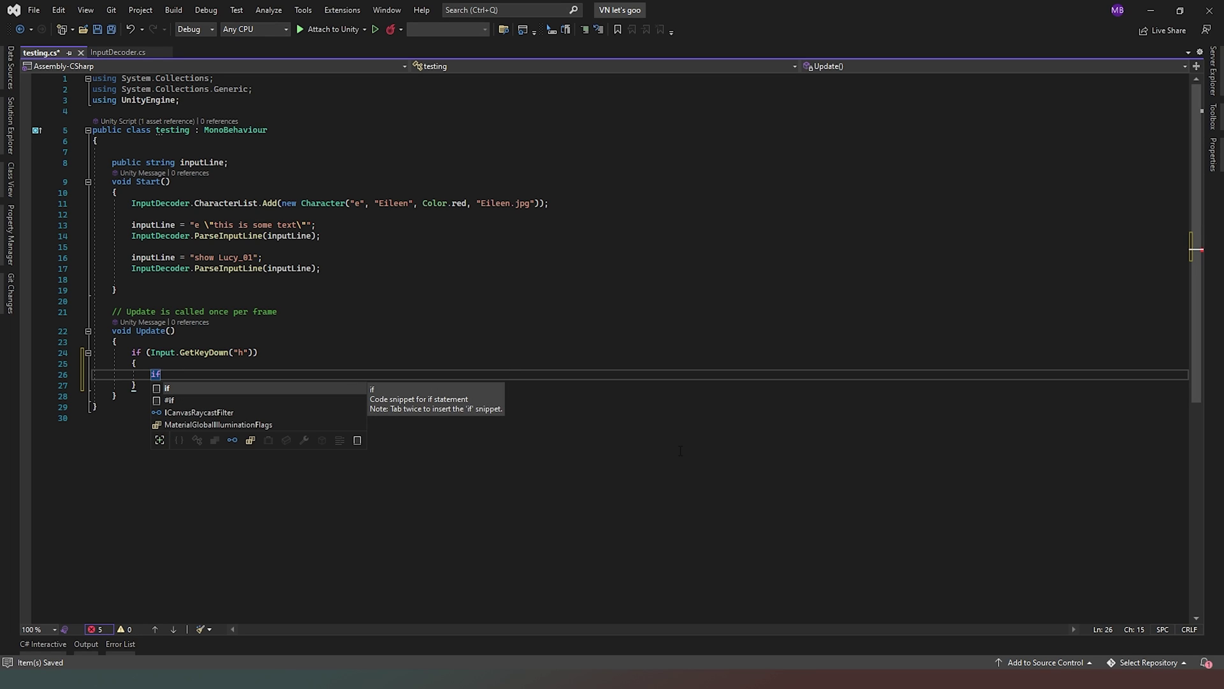
pyautogui.write('(')
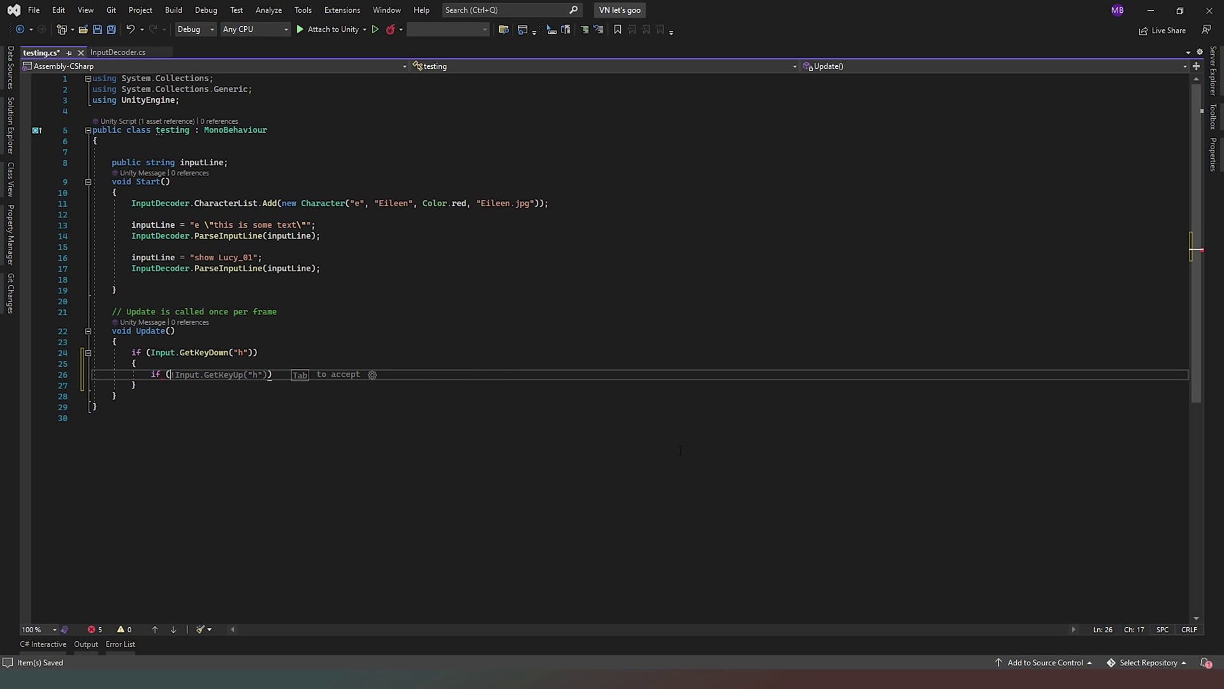
pyautogui.write('Inpuit')
pyautogui.press('BackSpace')
pyautogui.press('BackSpace')
pyautogui.press('Tab')
pyautogui.write('Decoder')
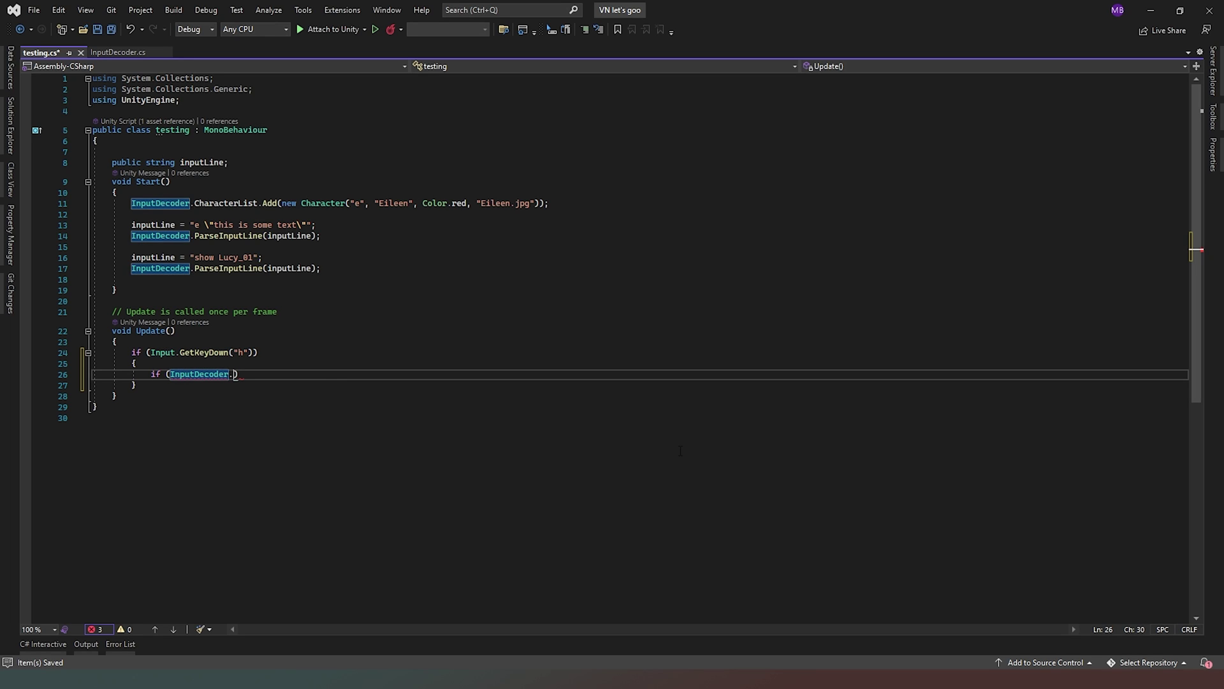
pyautogui.write('.ui')
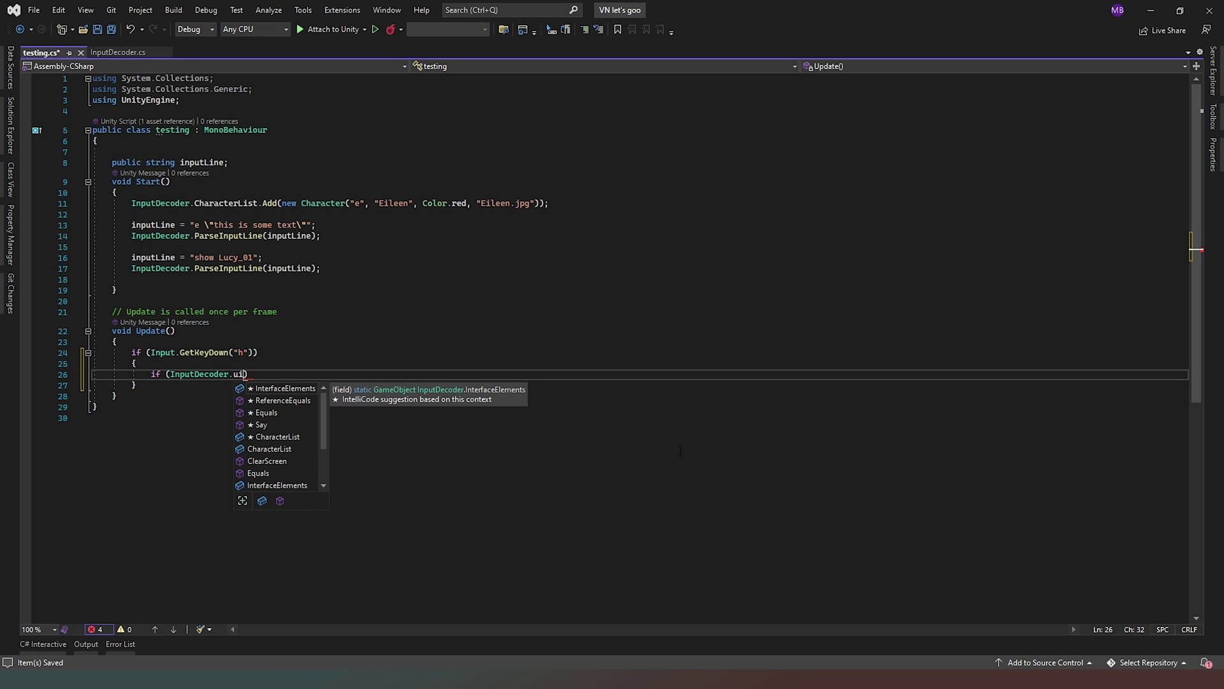
pyautogui.press('BackSpace')
pyautogui.press('BackSpace')
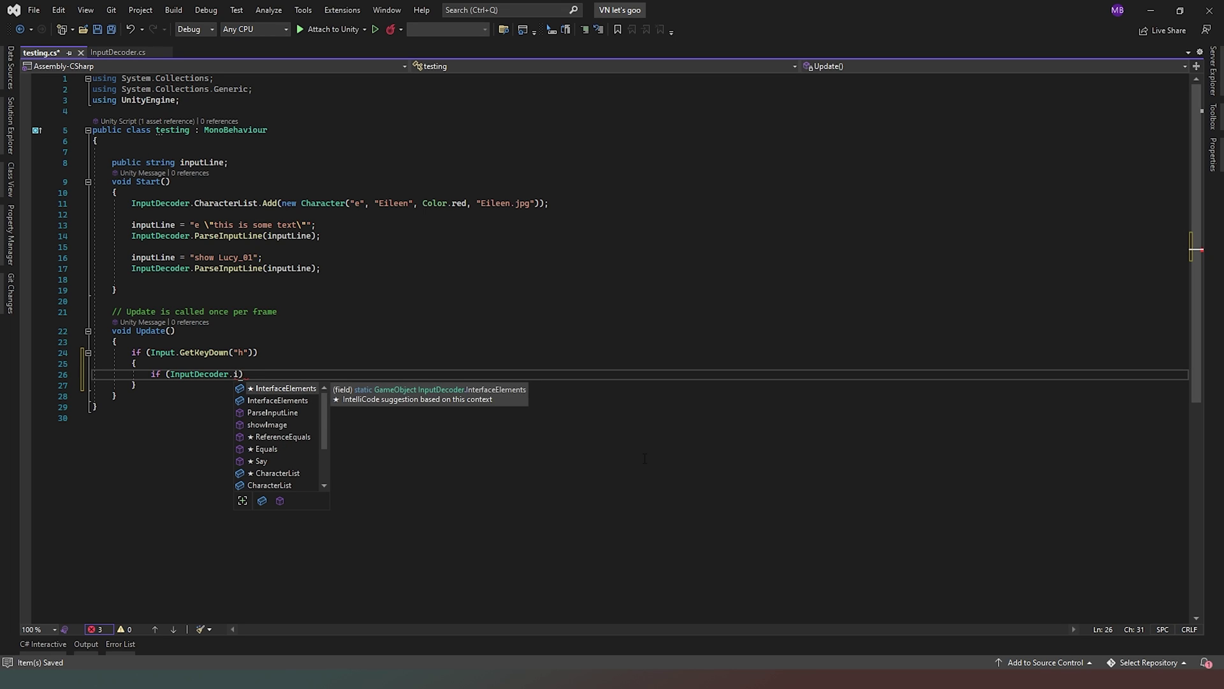
pyautogui.press('Tab')
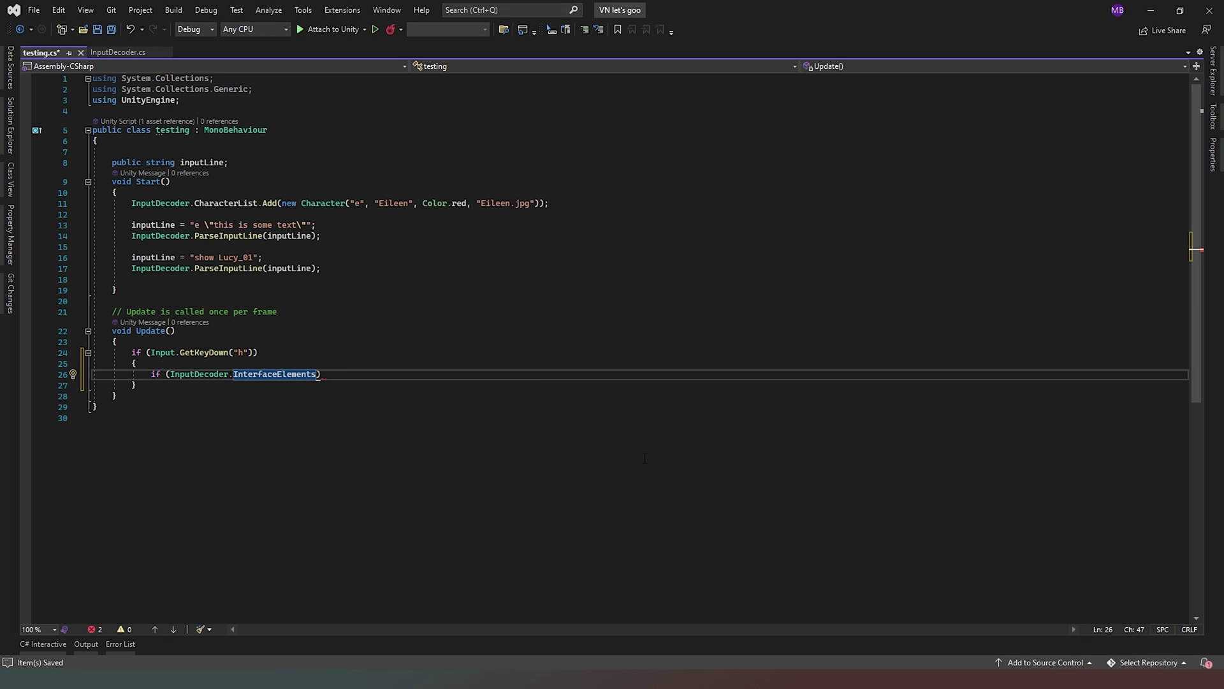
pyautogui.write('.is')
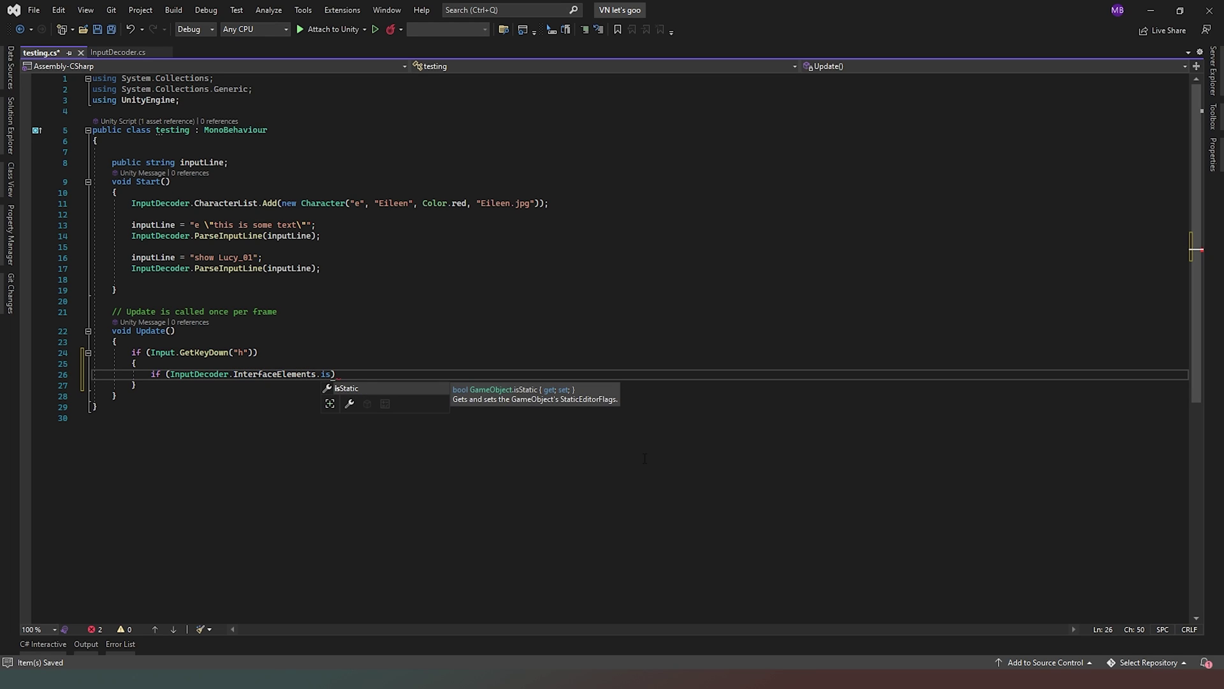
pyautogui.write('Activ')
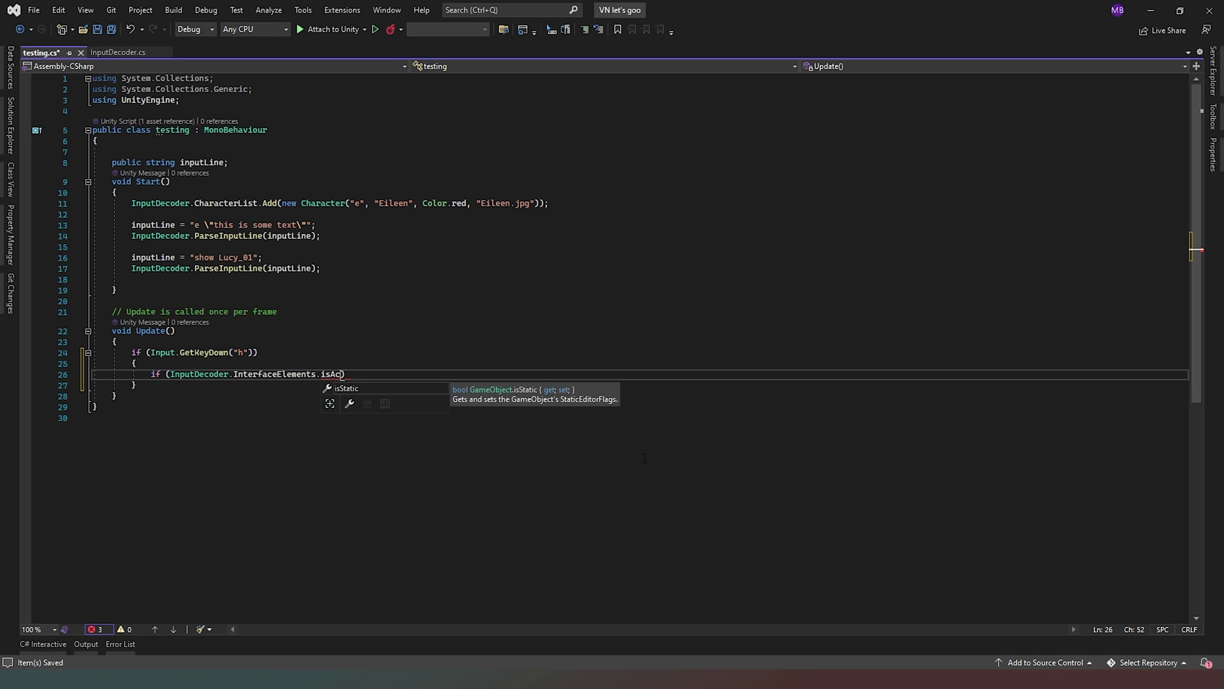
pyautogui.write('eInHierarcy)')
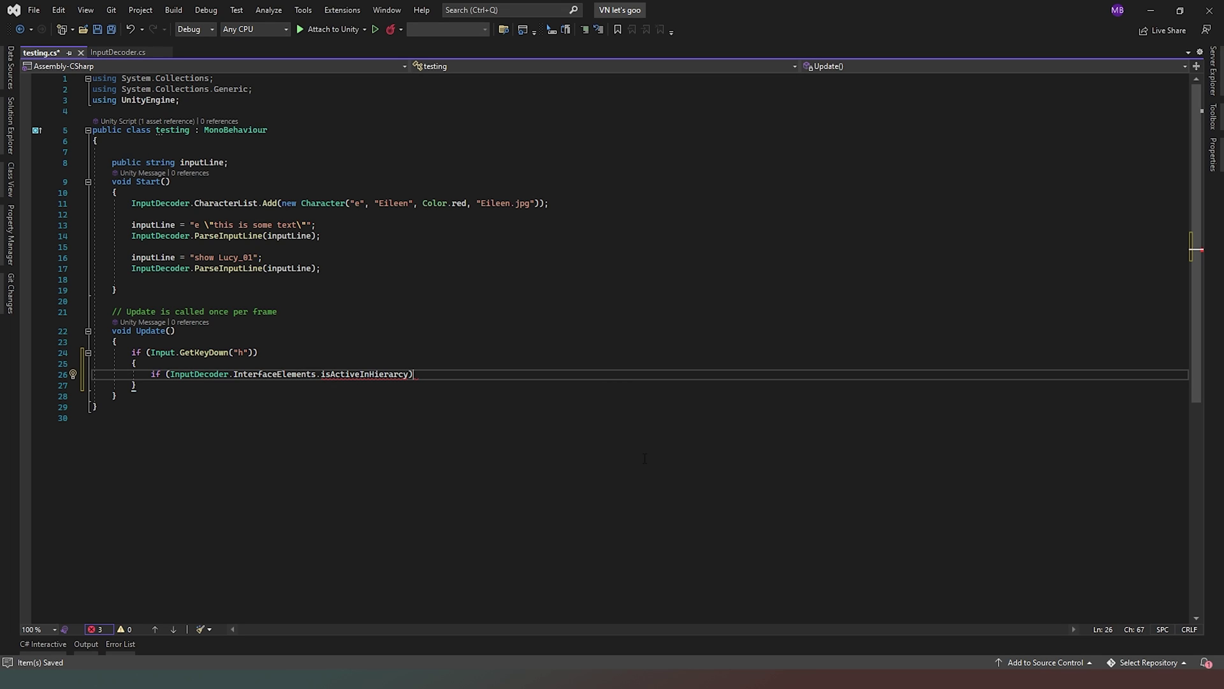
pyautogui.write(' ;')
# - Replace the property in the nested condition with activeInHierarchy and swap the trailing semicolon for a braces block
pyautogui.moveTo(367, 376)
pyautogui.doubleClick(365, 374)
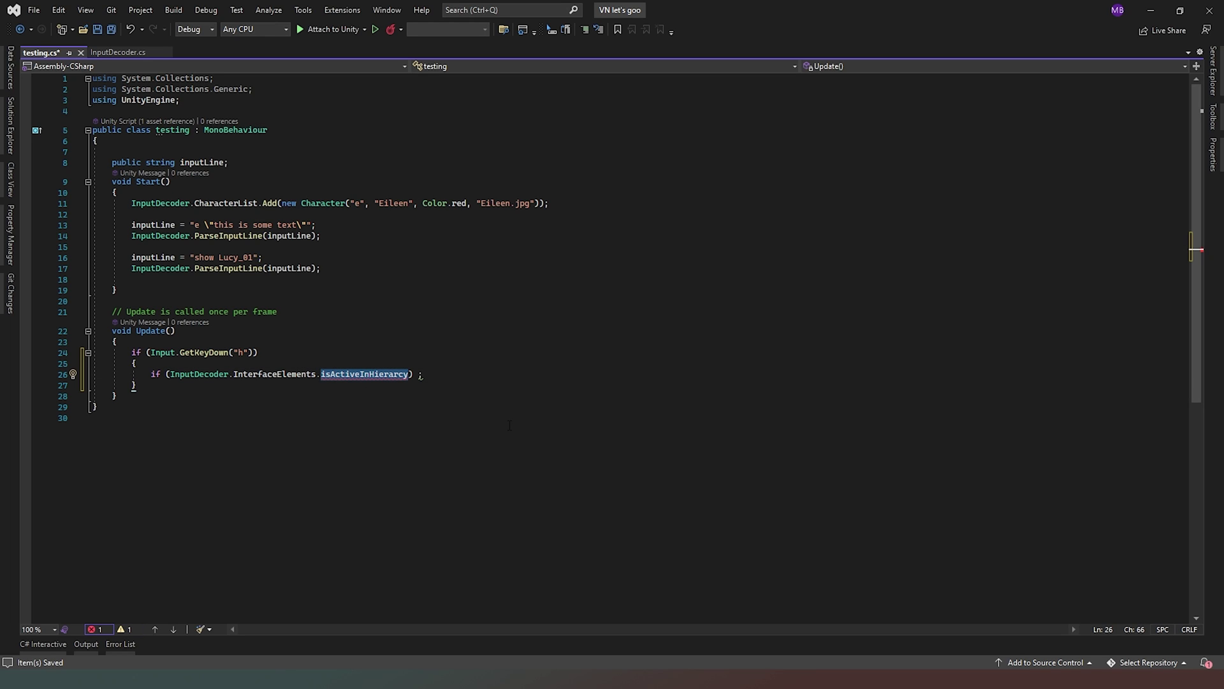
pyautogui.write('a')
pyautogui.press('Tab')
pyautogui.press('Right')
pyautogui.press('Right')
pyautogui.press('Left')
pyautogui.press('BackSpace')
pyautogui.press('Right')
pyautogui.write('{')
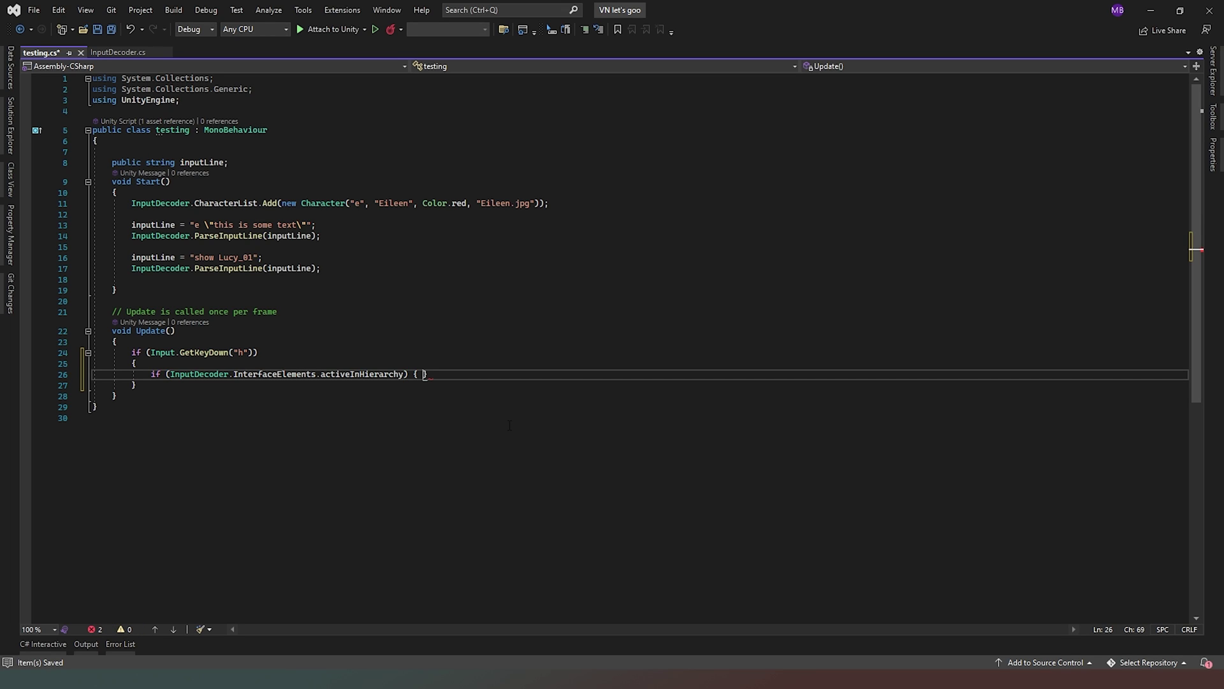
pyautogui.press('Return')
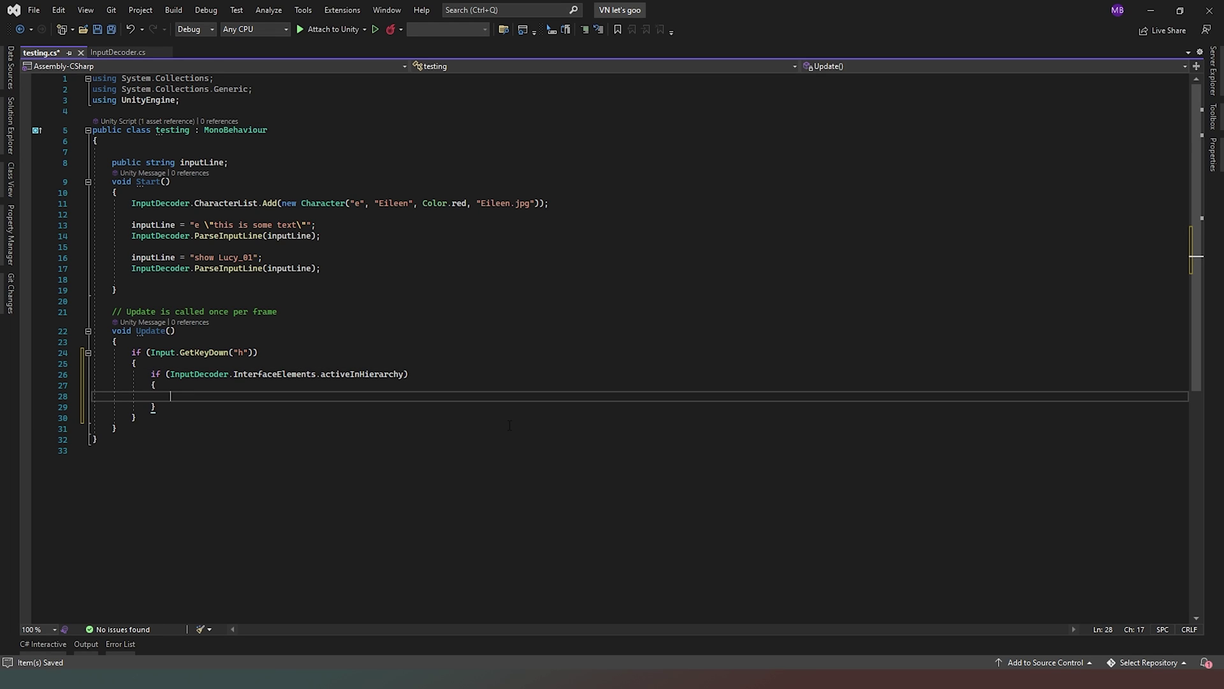
# - Add InputDecoder.InterfaceElements.SetActive(false); inside the nested if block
pyautogui.write('In')
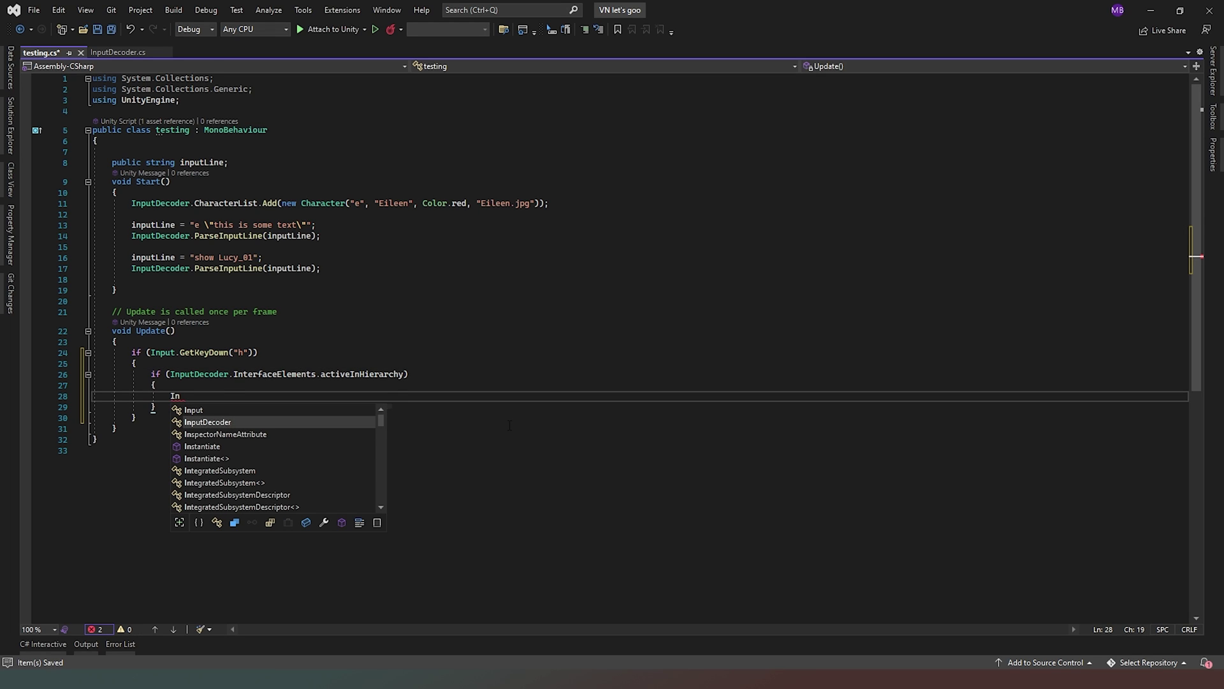
pyautogui.press('Tab')
pyautogui.write('.')
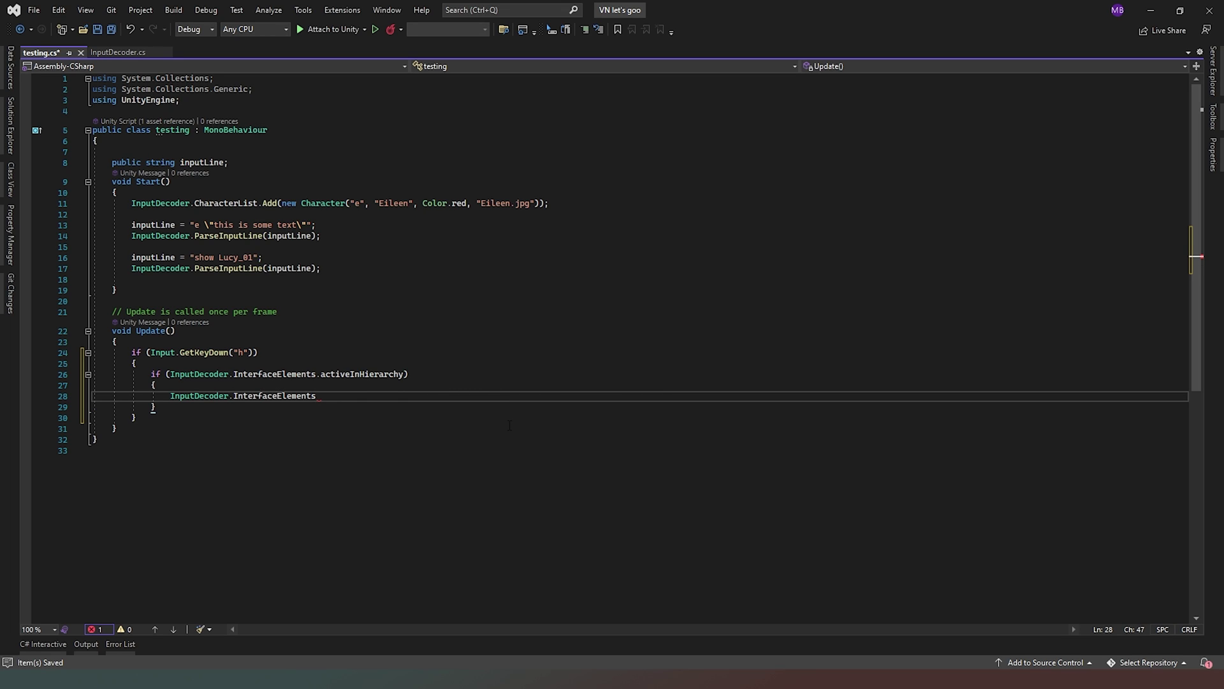
pyautogui.write('.')
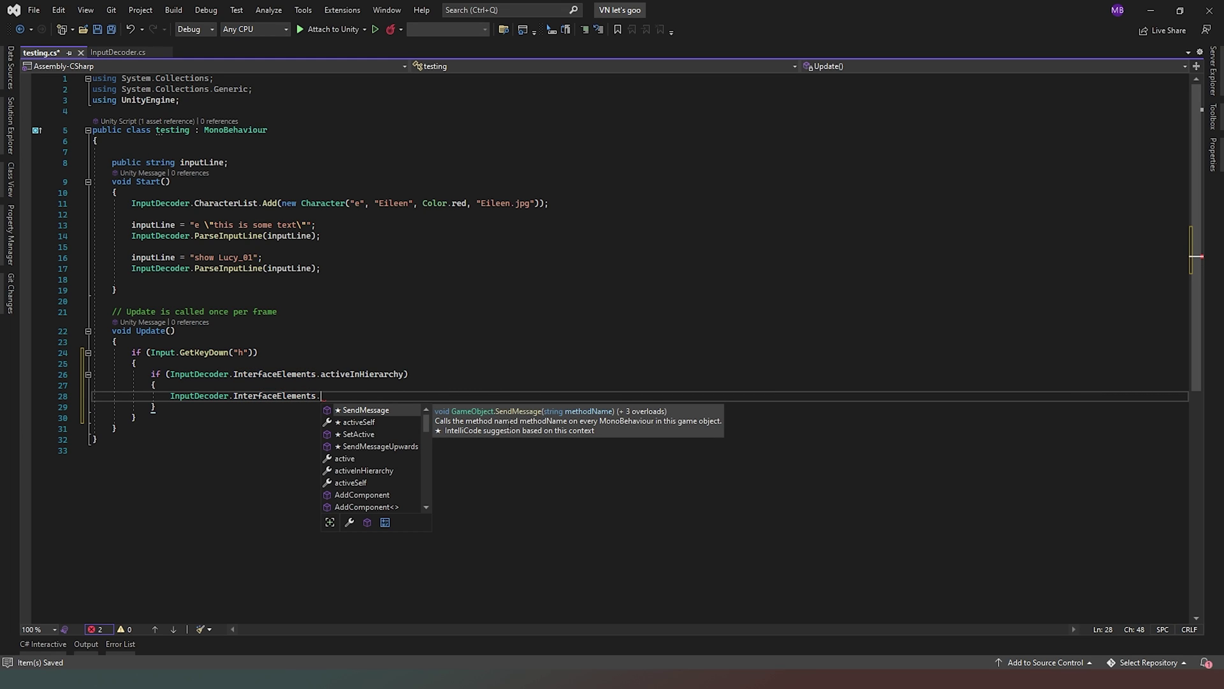
pyautogui.write('SetActive(')
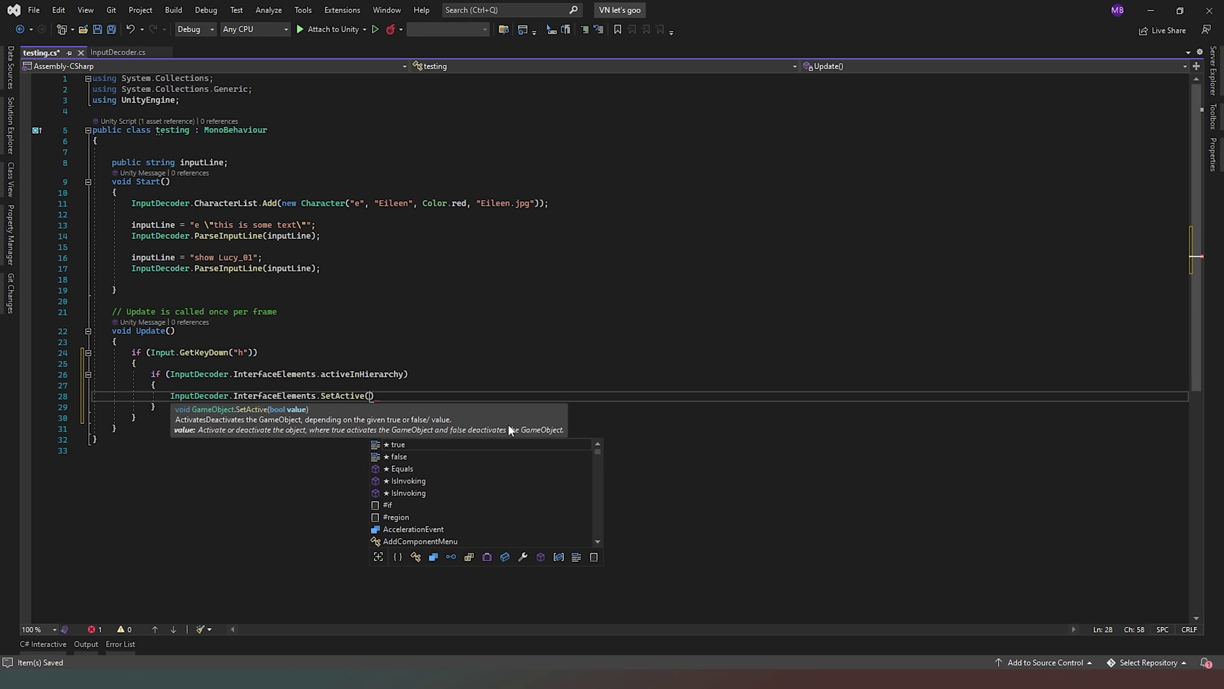
pyautogui.write('false);')
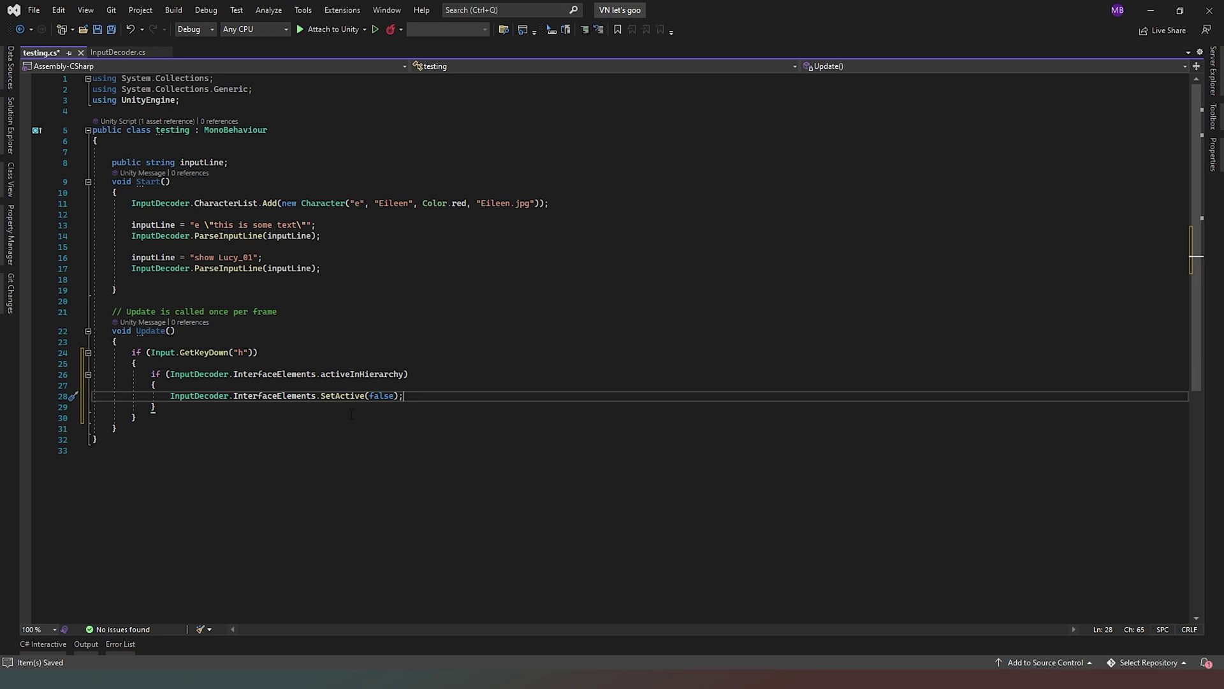
# - Add an else block containing InputDecoder.InterfaceElements.SetActive(true); after the nested if, and save testing.cs
pyautogui.click(190, 408)
pyautogui.press('Return')
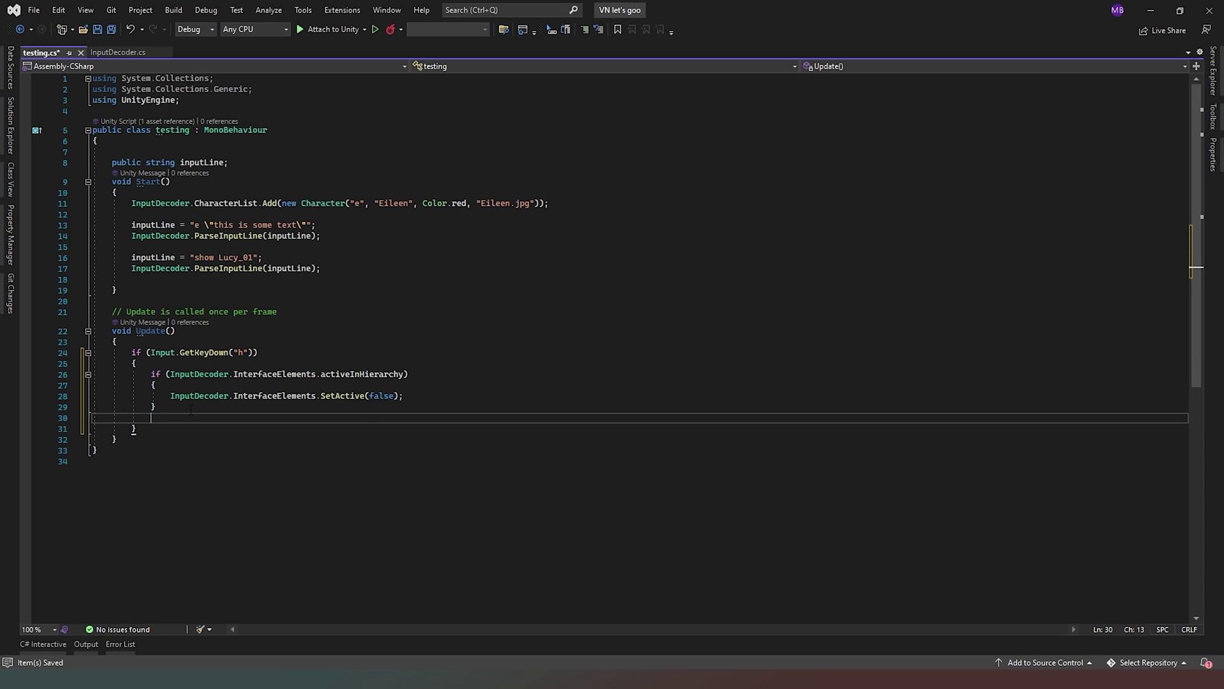
pyautogui.write('else {')
pyautogui.press('Return')
pyautogui.write('InputDecoder')
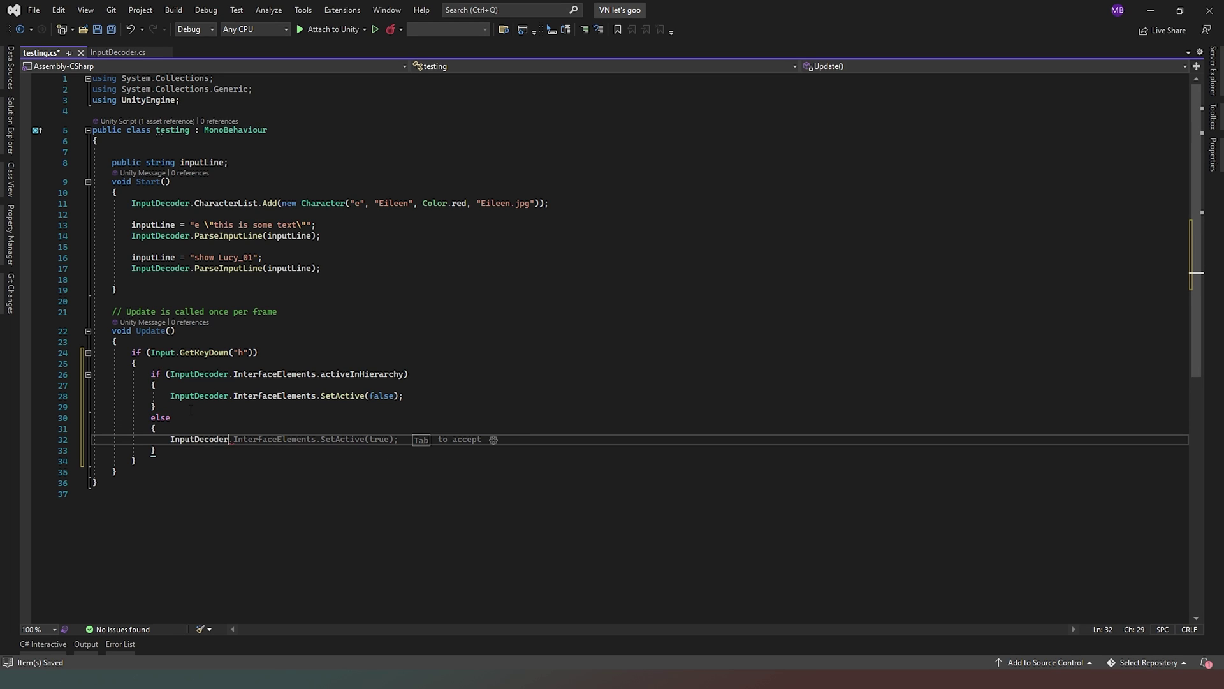
pyautogui.press('Tab')
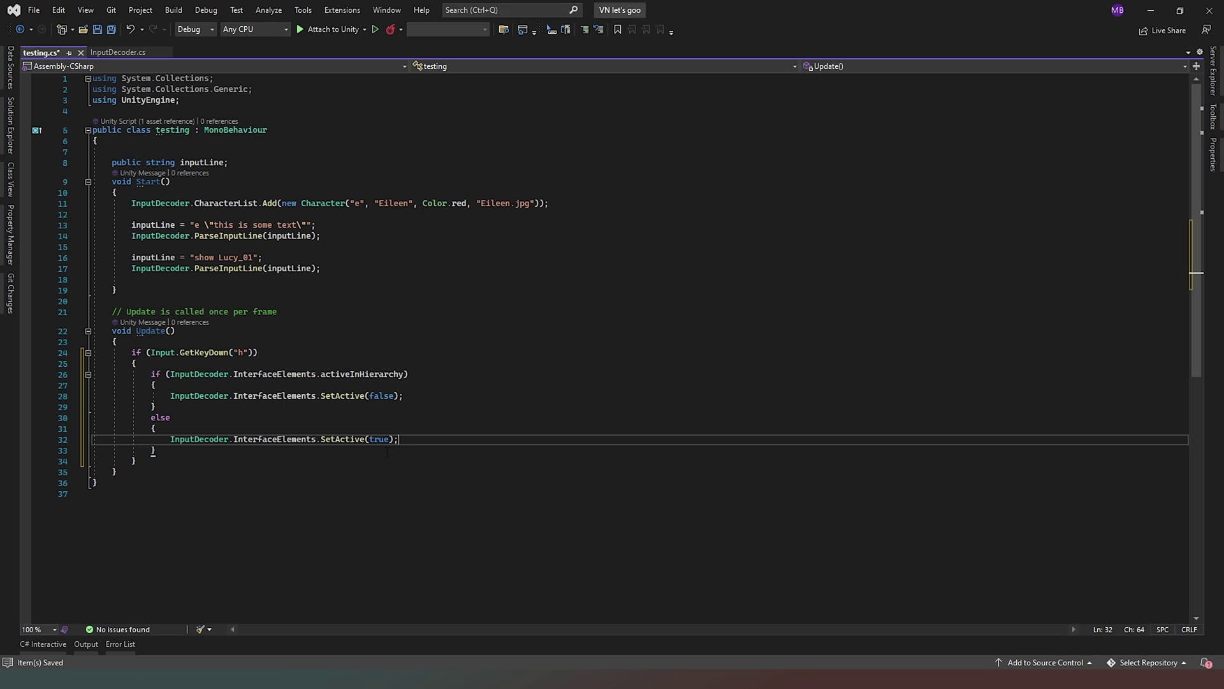
pyautogui.hotkey('ctrl', 's')
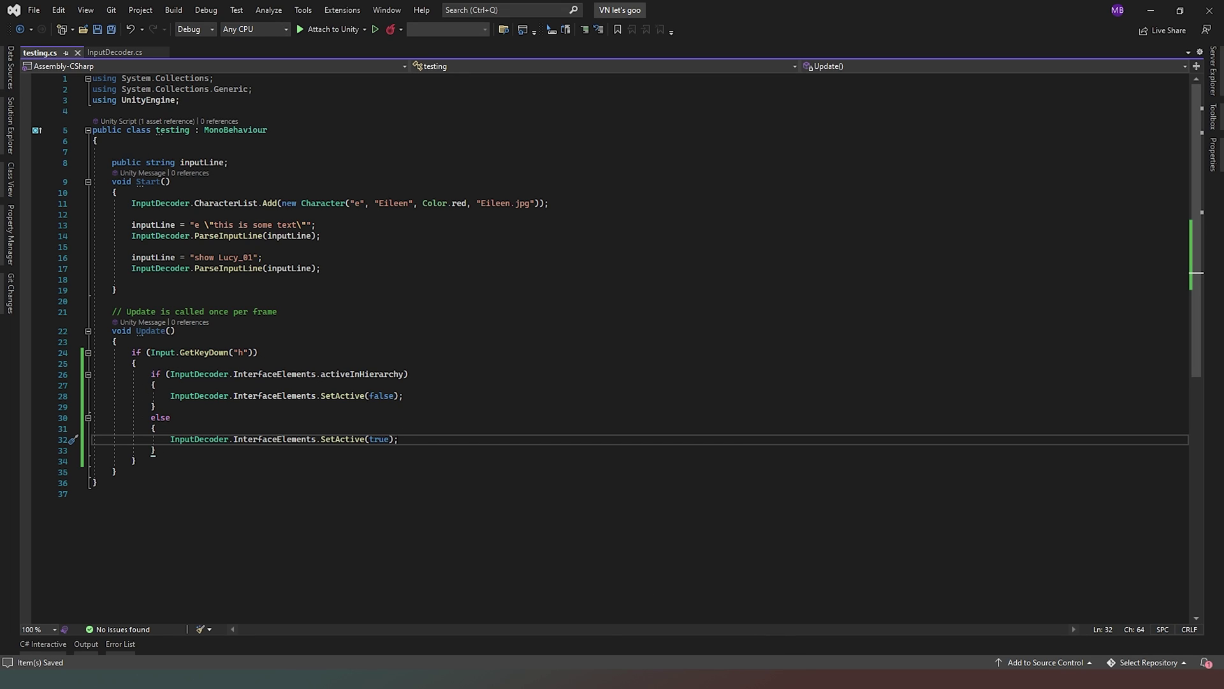
# - Switch to Unity, run the scene and test hiding and showing the UI_Elements canvas with the "h" toggle
pyautogui.hotkey('alt', 'Tab')
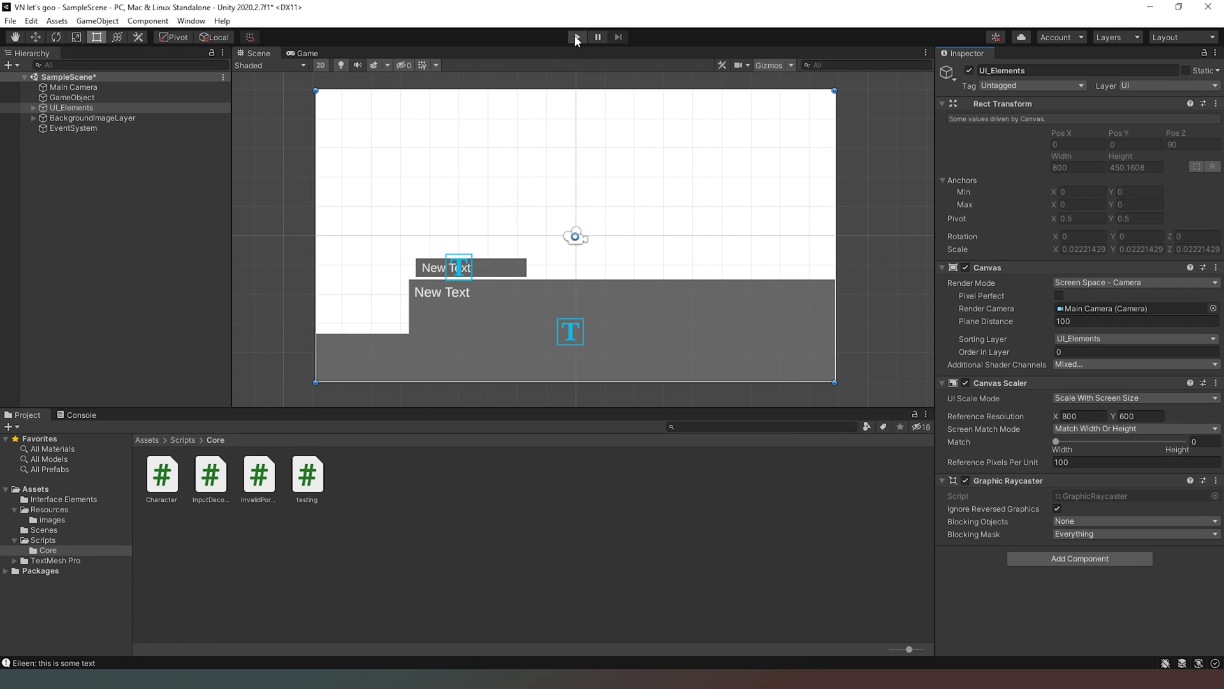
pyautogui.click(576, 38)
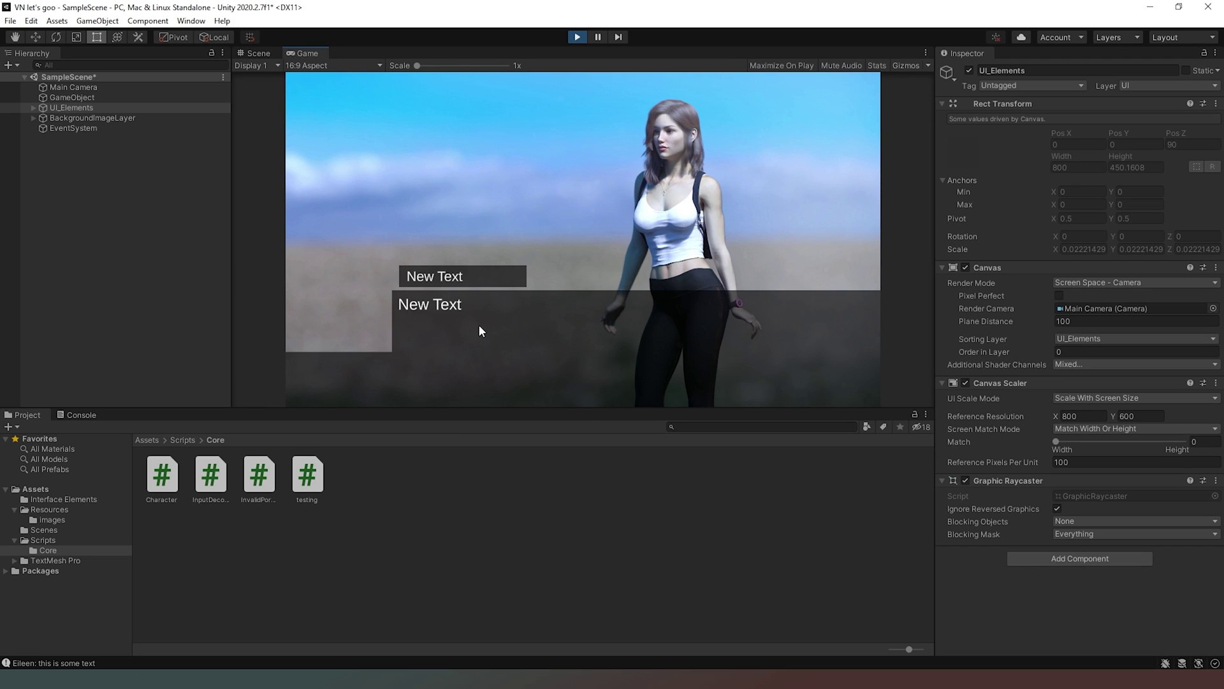
pyautogui.click(614, 339)
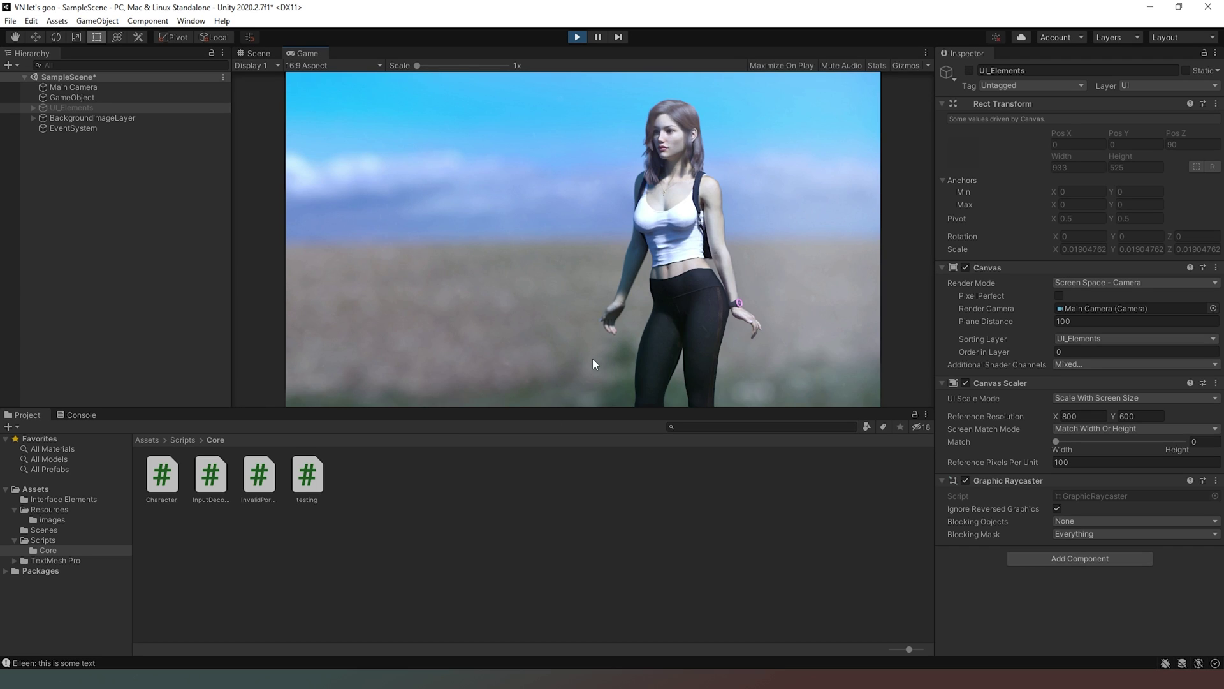
pyautogui.hotkey('alt', 'shift', 'a')
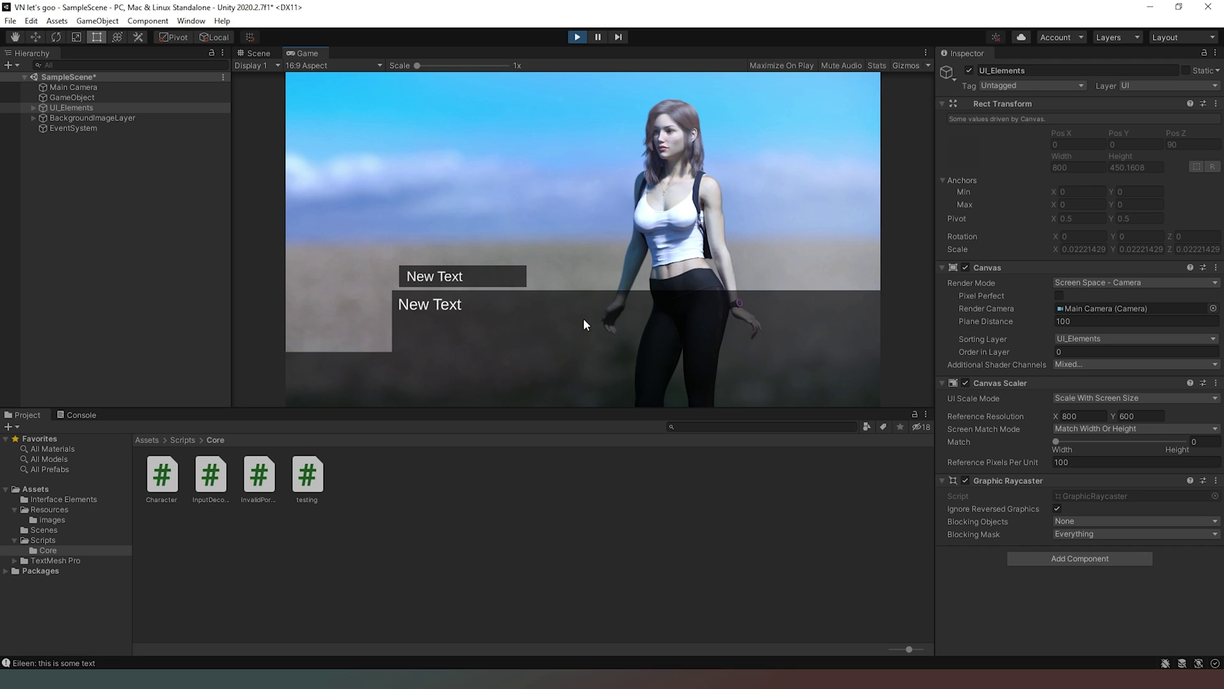
pyautogui.click(585, 363)
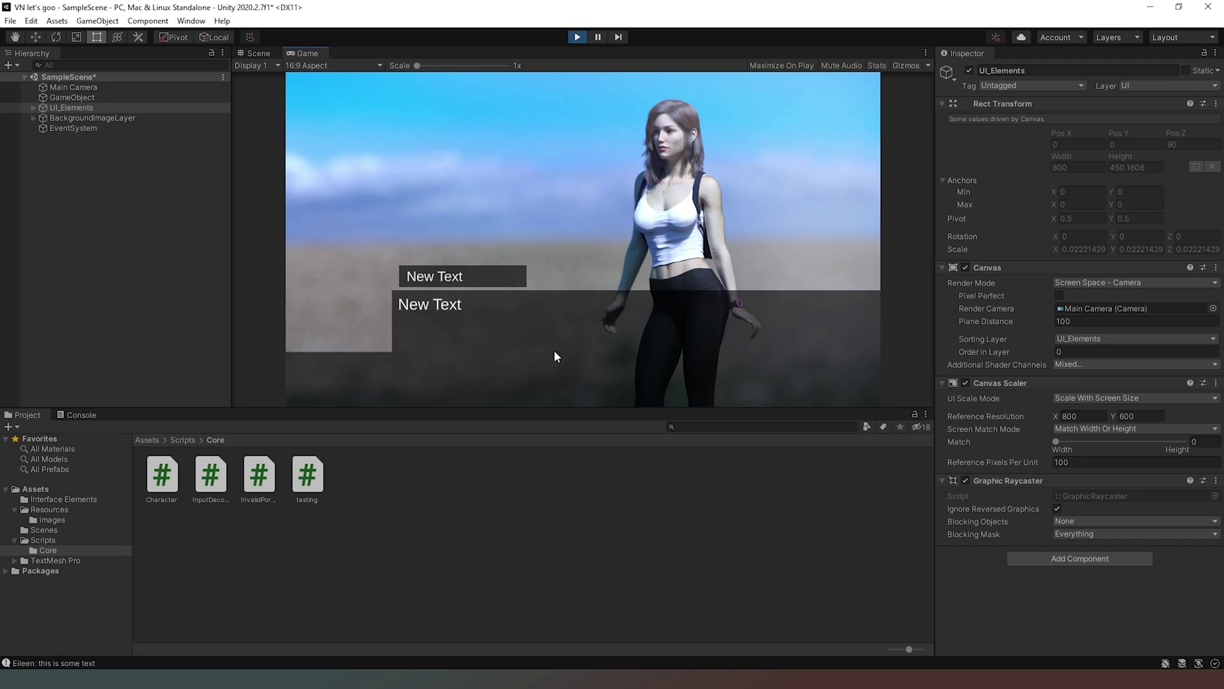